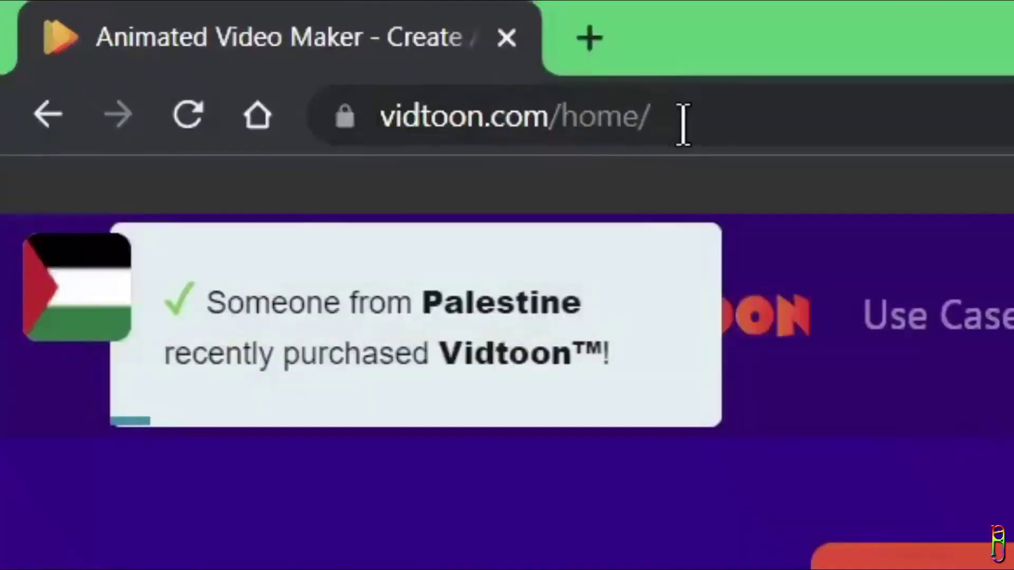
Look through the vidtoon.com home page, from the introduction and pricing down to the feature list and the three simple steps.
{"action": "left_click", "coordinate": [297, 49]}
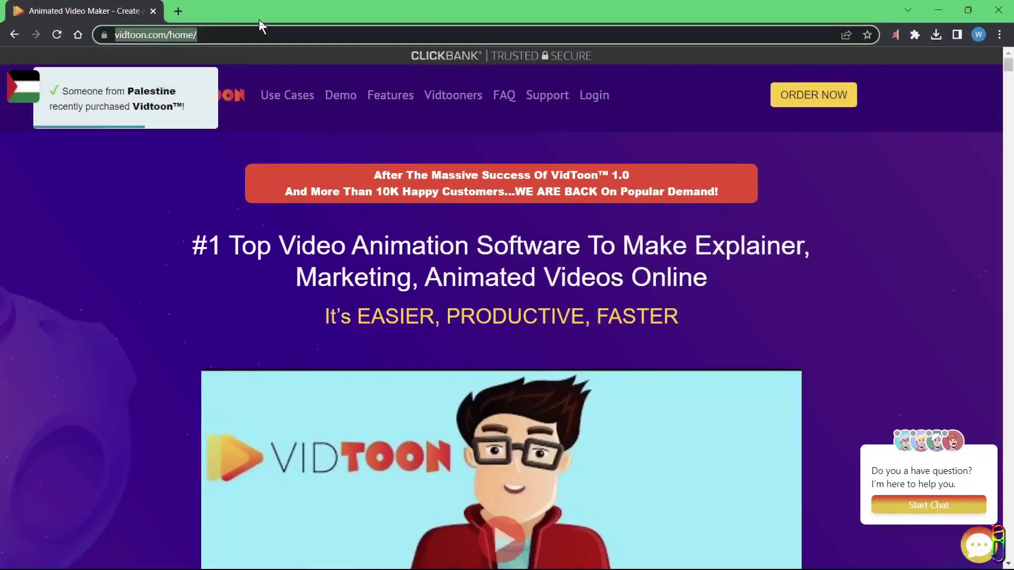
{"action": "left_click", "coordinate": [241, 31]}
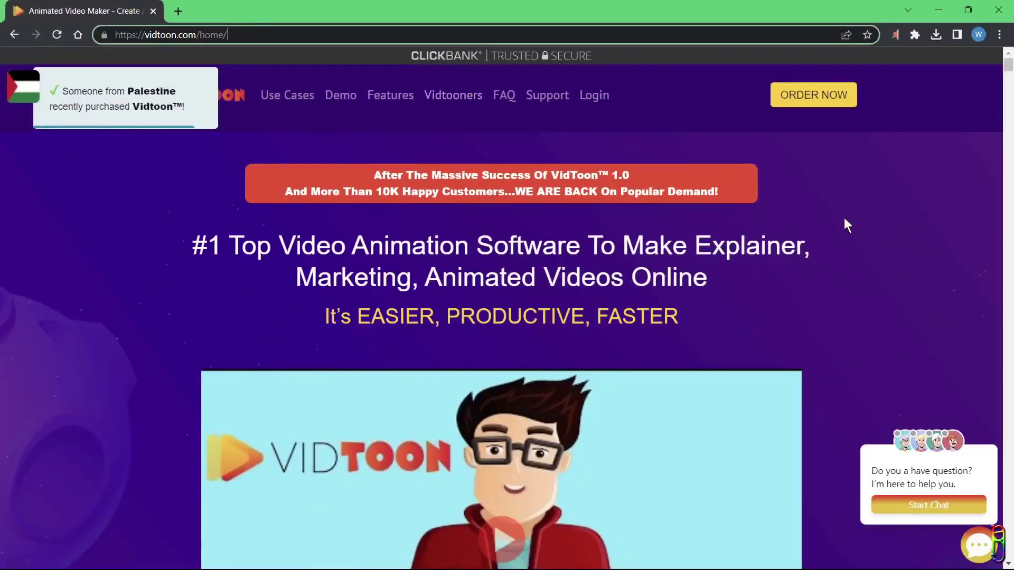
{"action": "scroll", "coordinate": [844, 218], "scroll_direction": "down", "scroll_amount": 1}
{"action": "scroll", "coordinate": [844, 218], "scroll_direction": "down", "scroll_amount": 12}
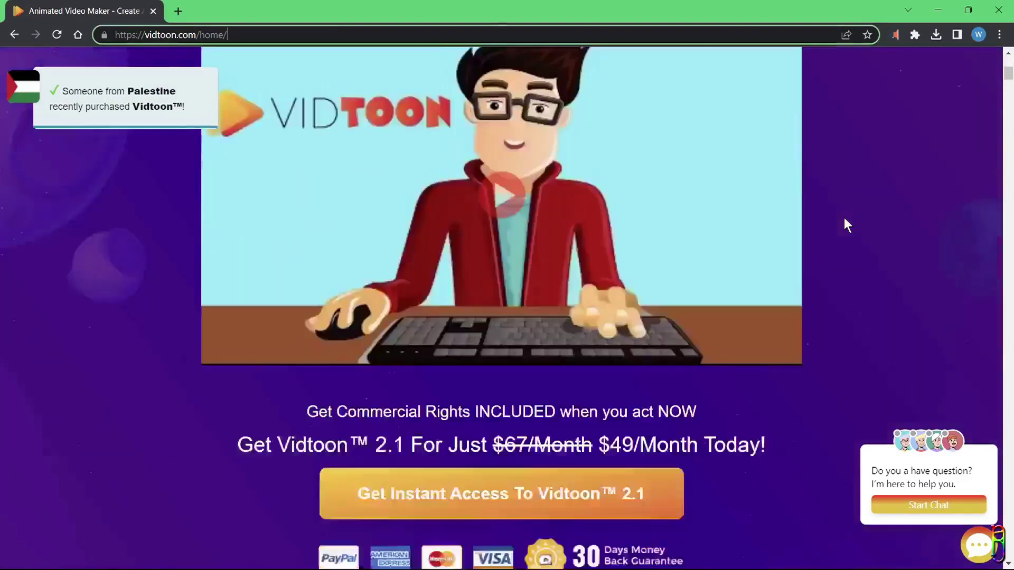
{"action": "scroll", "coordinate": [844, 218], "scroll_direction": "down", "scroll_amount": 15}
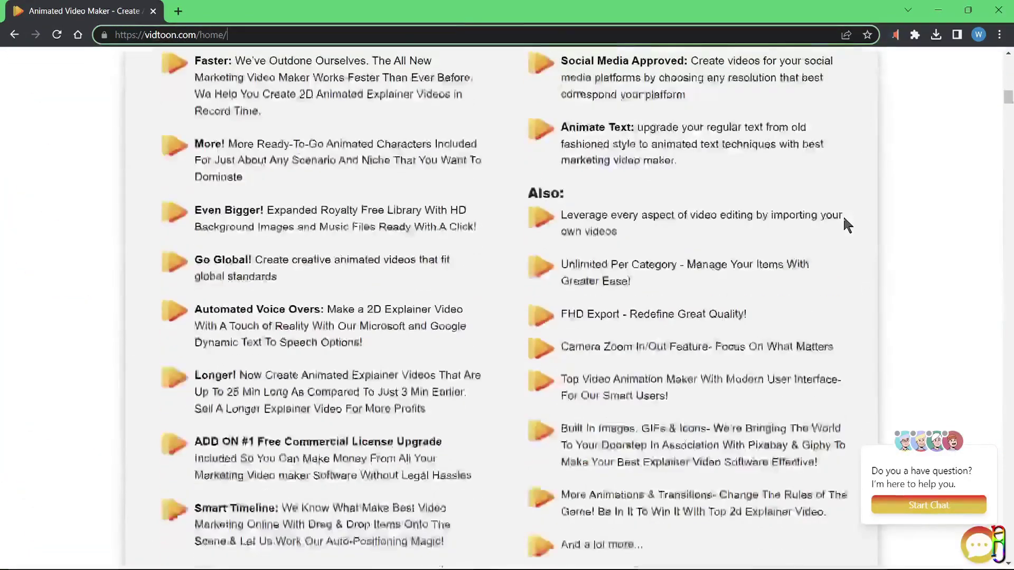
{"action": "scroll", "coordinate": [844, 220], "scroll_direction": "down", "scroll_amount": 15}
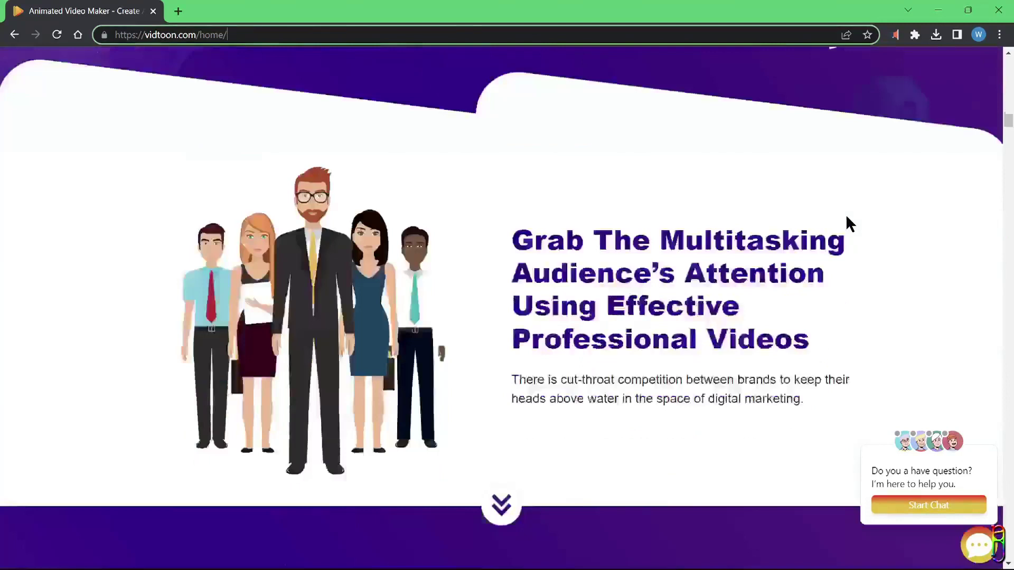
{"action": "scroll", "coordinate": [847, 221], "scroll_direction": "down", "scroll_amount": 15}
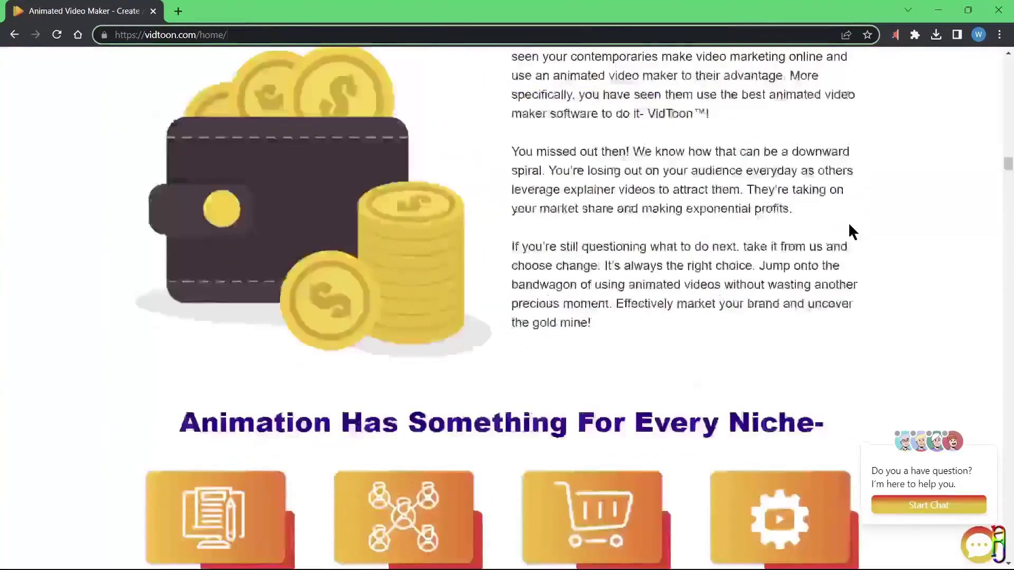
{"action": "scroll", "coordinate": [853, 232], "scroll_direction": "down", "scroll_amount": 8}
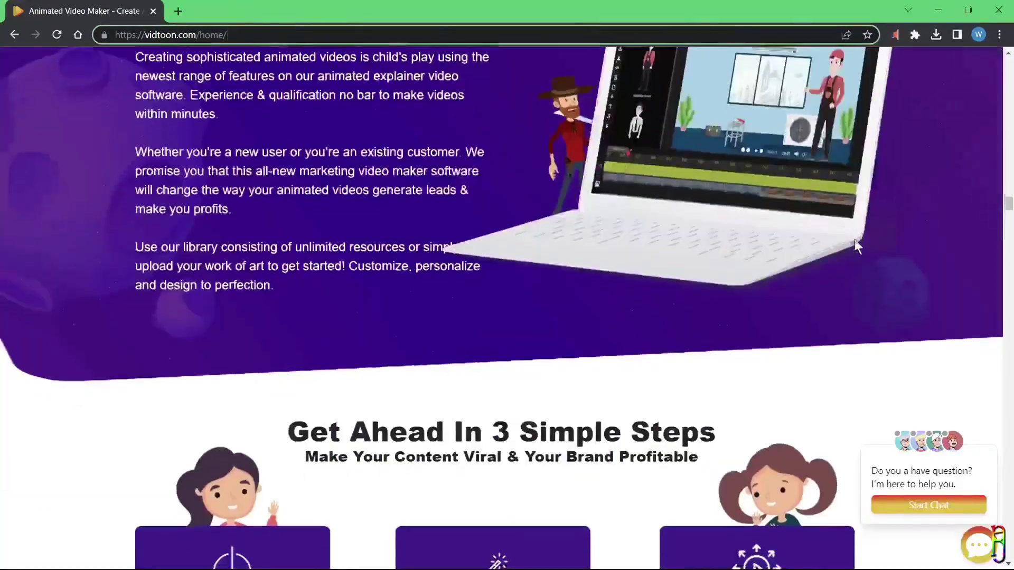
{"action": "scroll", "coordinate": [854, 239], "scroll_direction": "down", "scroll_amount": 5}
{"action": "middle_click", "coordinate": [854, 241]}
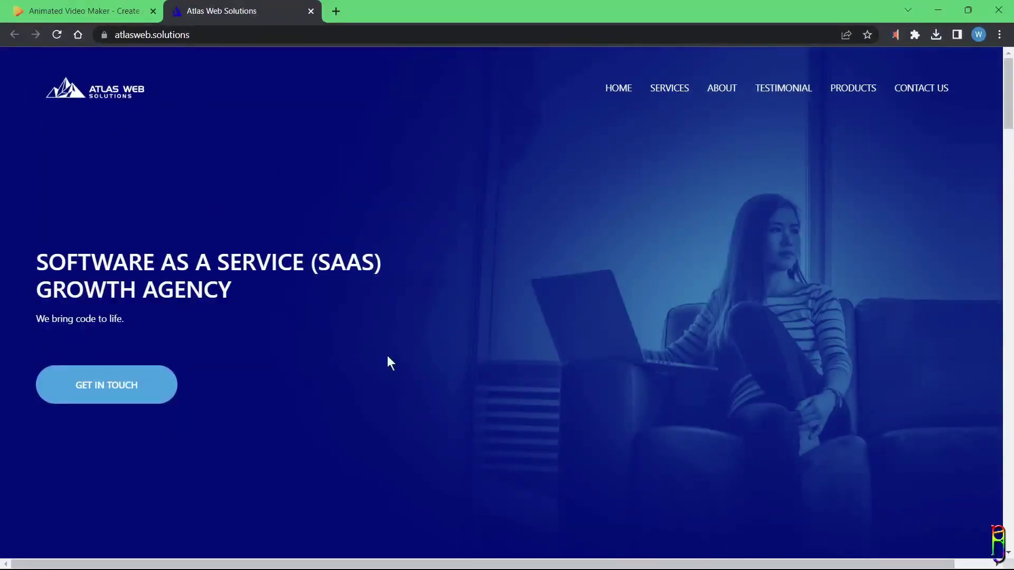
Examine the Atlas Web Solutions website, including its services, company description, team, client reviews and products.
{"action": "scroll", "coordinate": [388, 358], "scroll_direction": "down", "scroll_amount": 6}
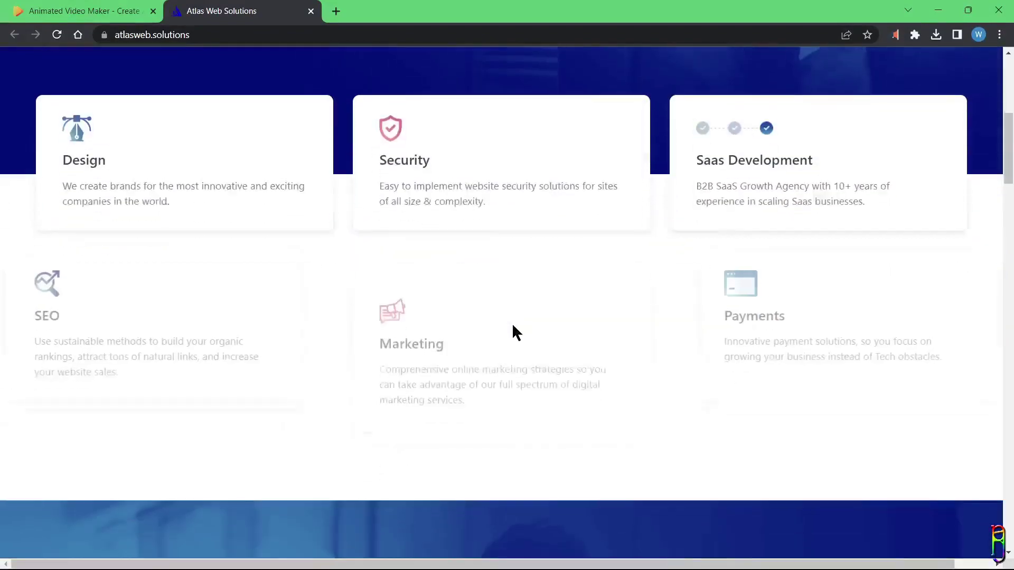
{"action": "scroll", "coordinate": [603, 425], "scroll_direction": "down", "scroll_amount": 8}
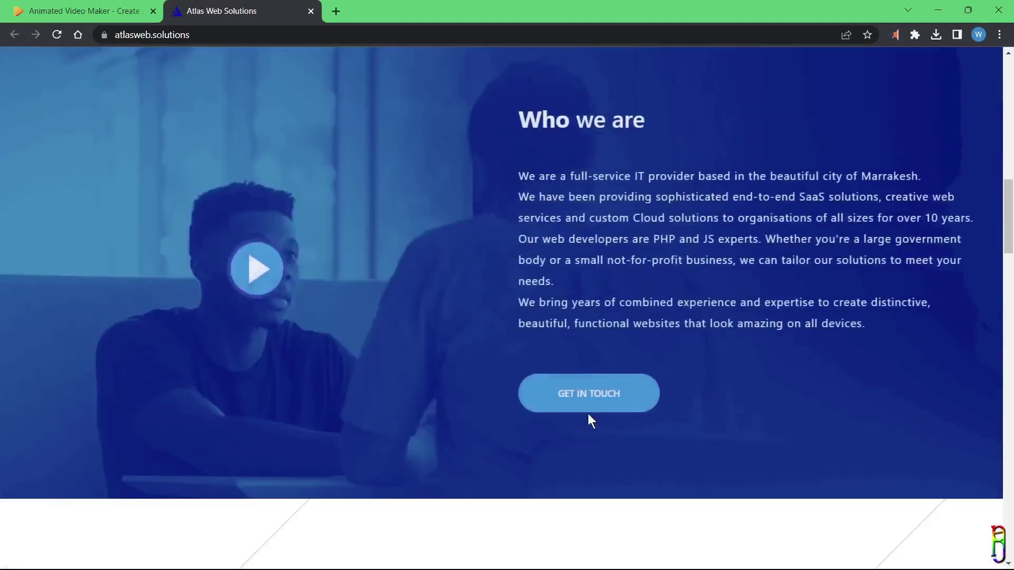
{"action": "scroll", "coordinate": [591, 420], "scroll_direction": "down", "scroll_amount": 14}
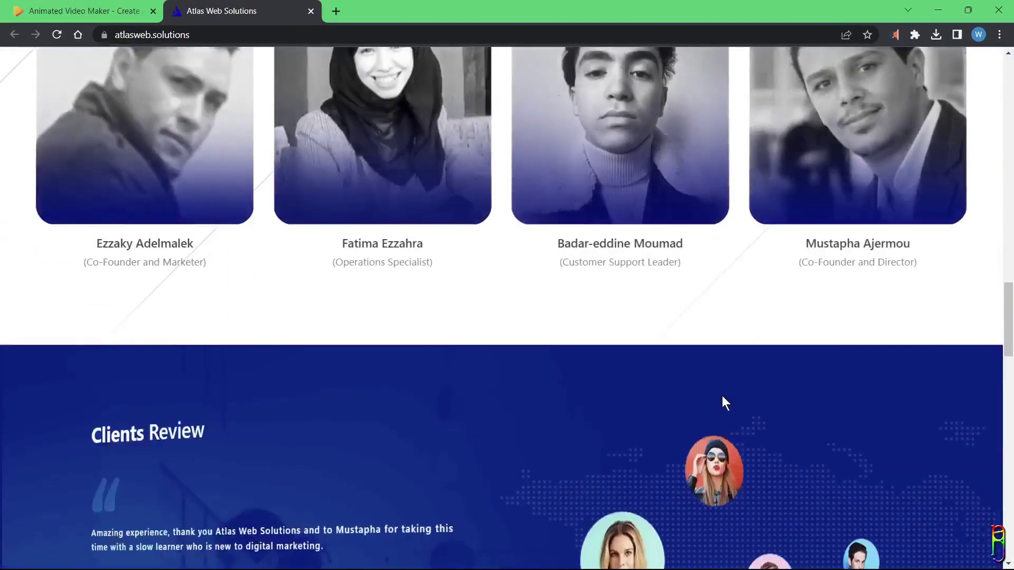
{"action": "scroll", "coordinate": [692, 384], "scroll_direction": "up", "scroll_amount": 1}
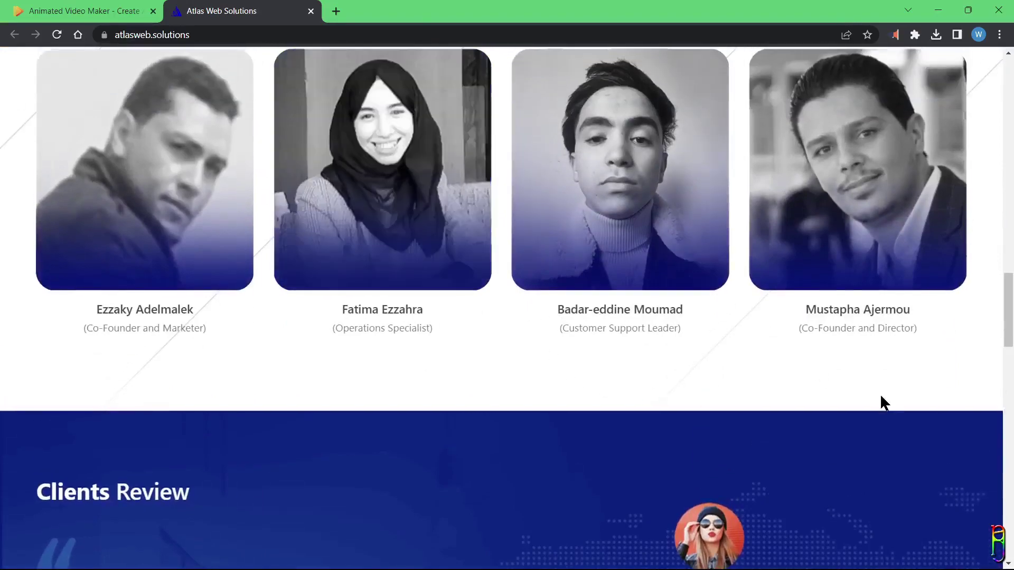
{"action": "scroll", "coordinate": [685, 444], "scroll_direction": "up", "scroll_amount": 3}
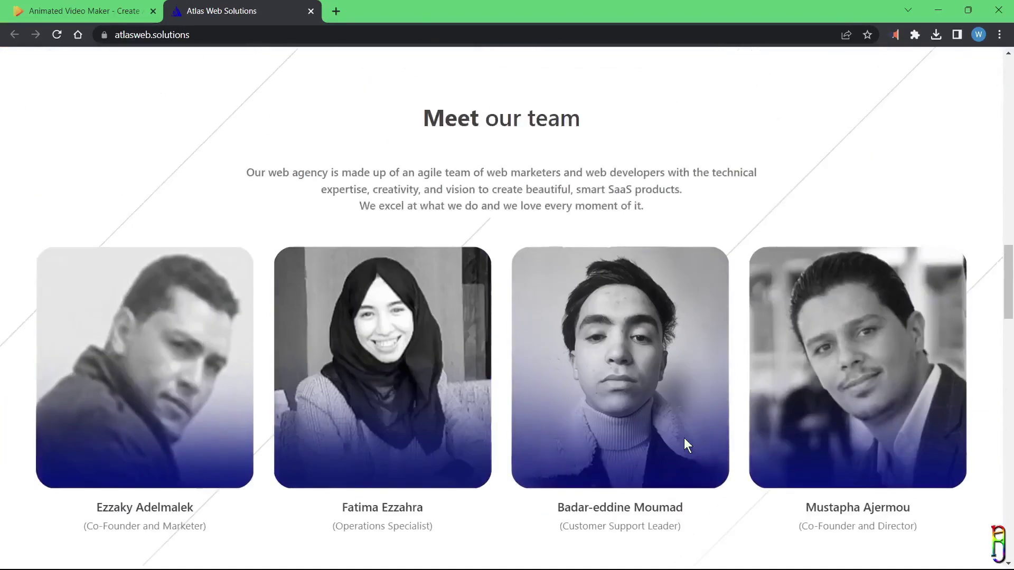
{"action": "scroll", "coordinate": [685, 444], "scroll_direction": "down", "scroll_amount": 2}
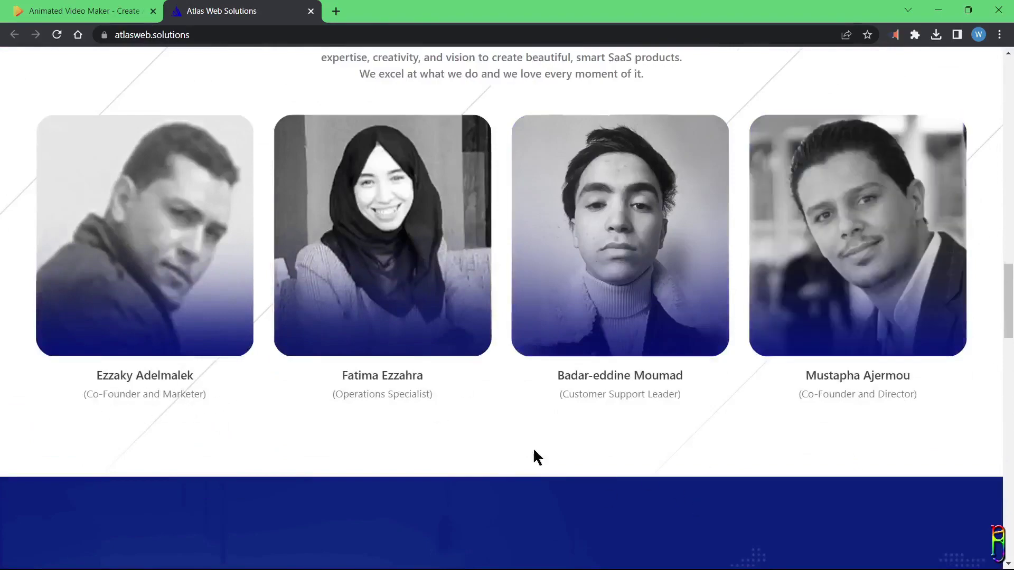
{"action": "scroll", "coordinate": [459, 444], "scroll_direction": "down", "scroll_amount": 10}
{"action": "scroll", "coordinate": [462, 444], "scroll_direction": "down", "scroll_amount": 4}
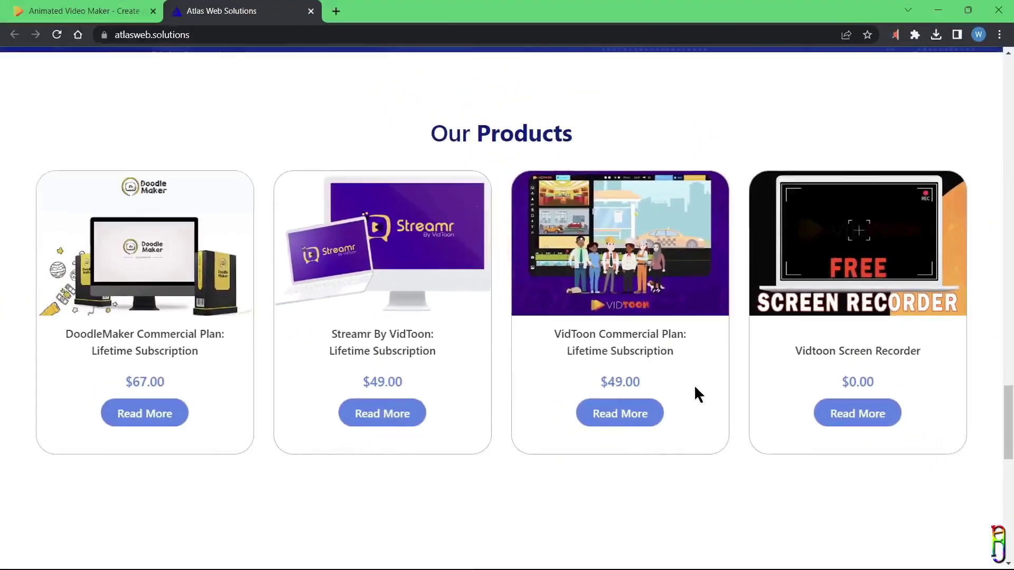
{"action": "scroll", "coordinate": [598, 445], "scroll_direction": "down", "scroll_amount": 8}
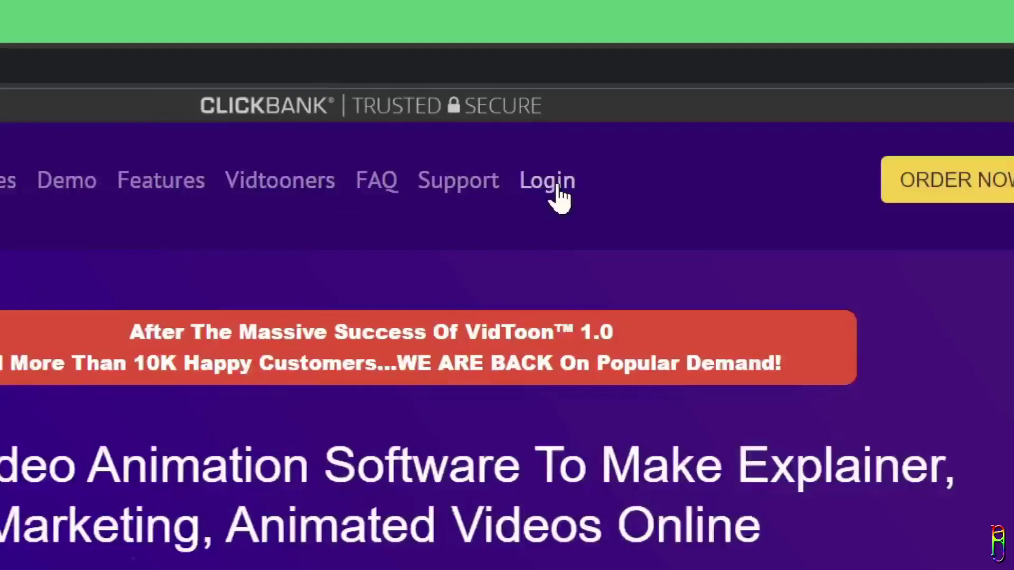
Go to the Vidtoon member login, access the Vidtoon 2.1 product page and download the Windows x64 version.
{"action": "left_click", "coordinate": [489, 282]}
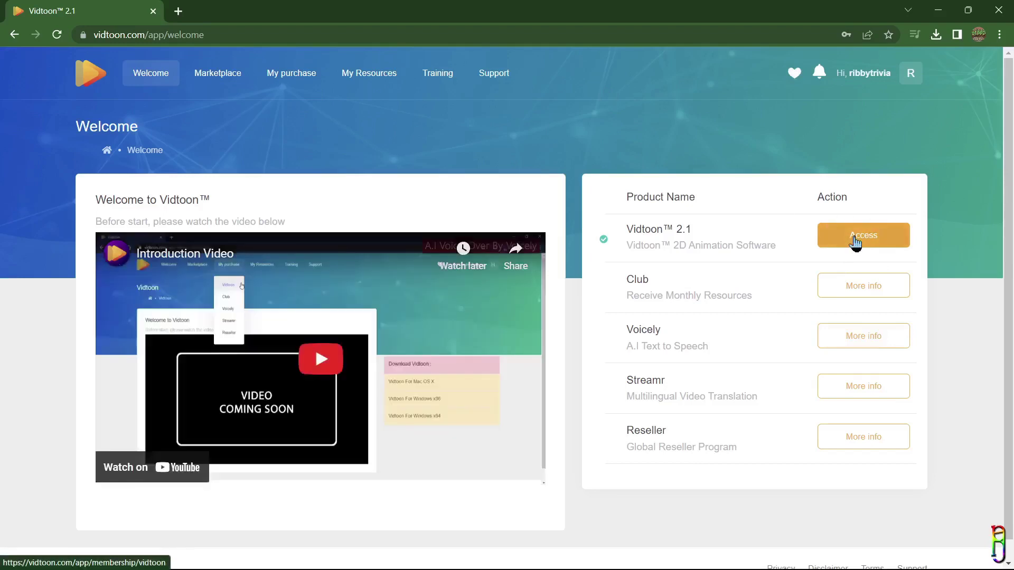
{"action": "left_click", "coordinate": [855, 240]}
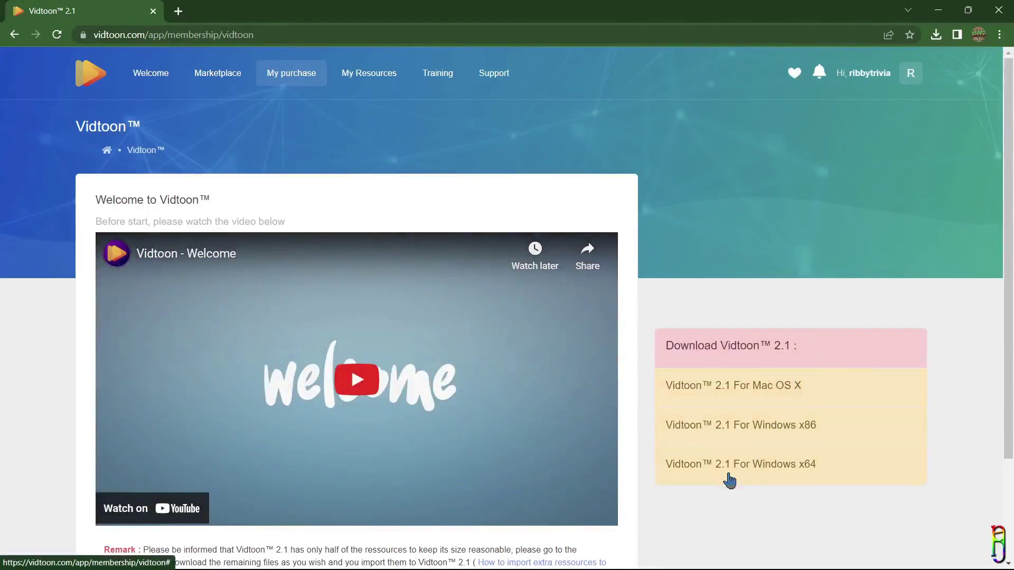
{"action": "left_click", "coordinate": [773, 466]}
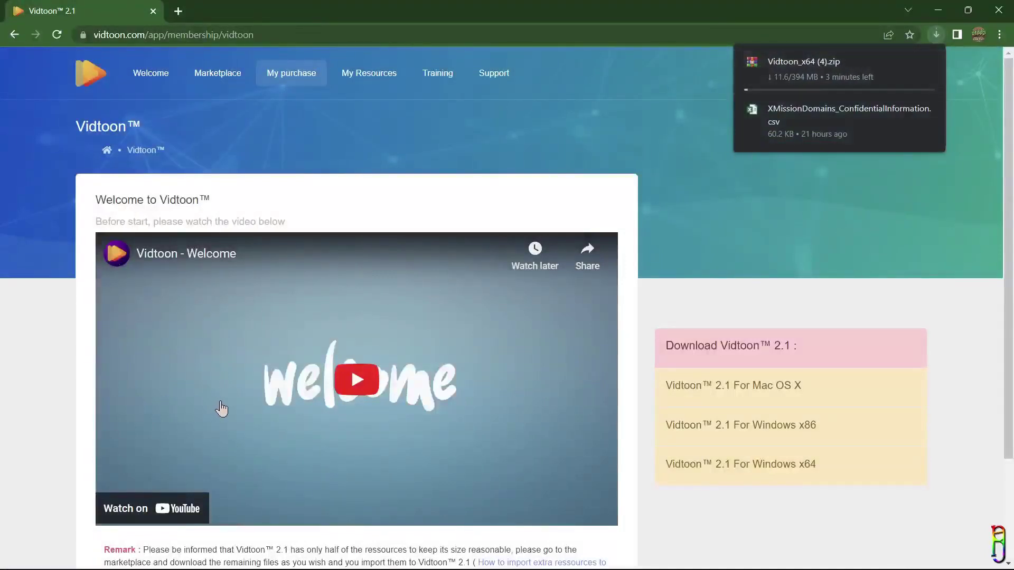
Open the Marketplace and browse the available backgrounds, followed by the Characters category.
{"action": "left_click", "coordinate": [217, 77]}
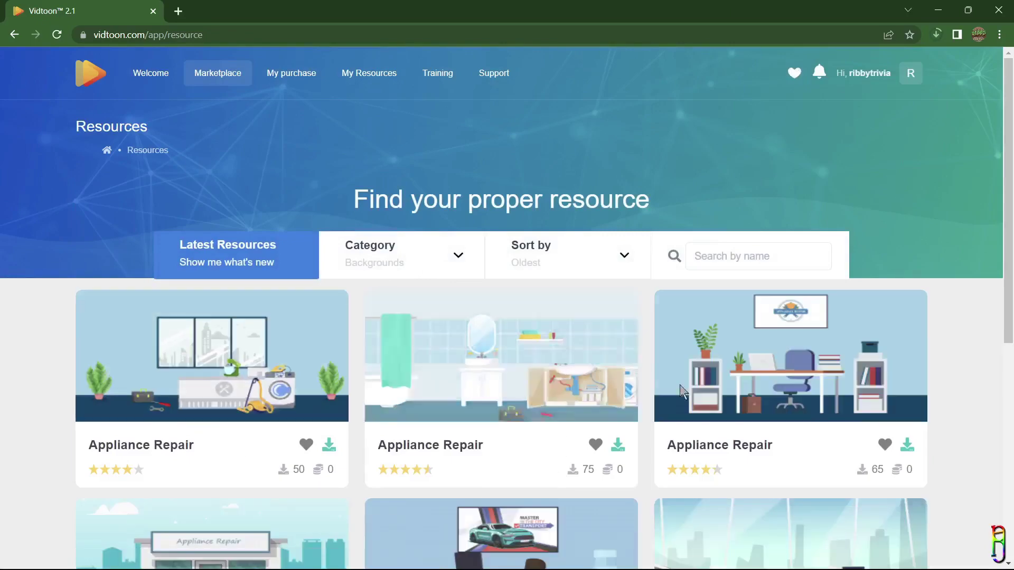
{"action": "scroll", "coordinate": [780, 449], "scroll_direction": "down", "scroll_amount": 5}
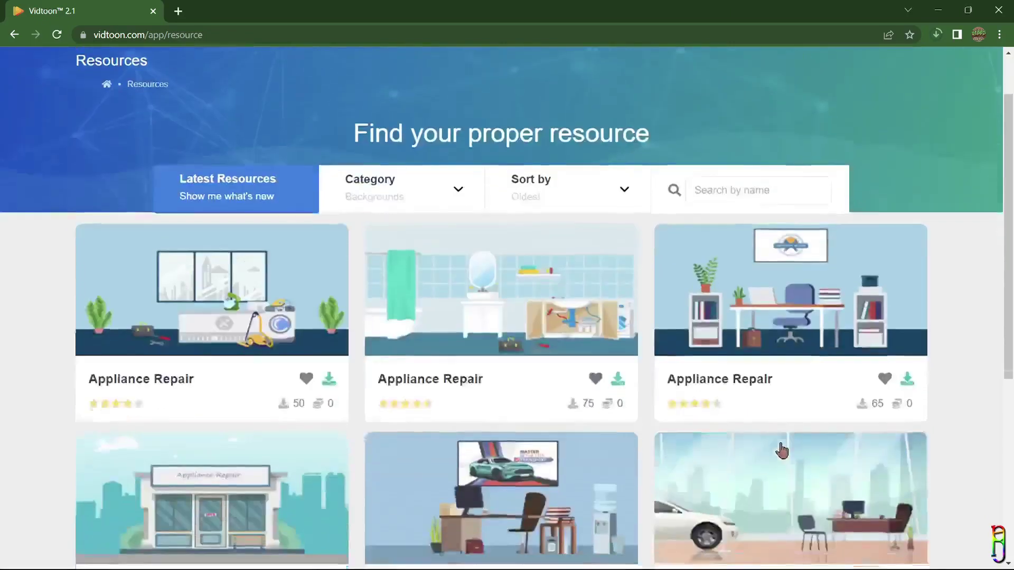
{"action": "scroll", "coordinate": [771, 452], "scroll_direction": "up", "scroll_amount": 5}
{"action": "left_click", "coordinate": [459, 257]}
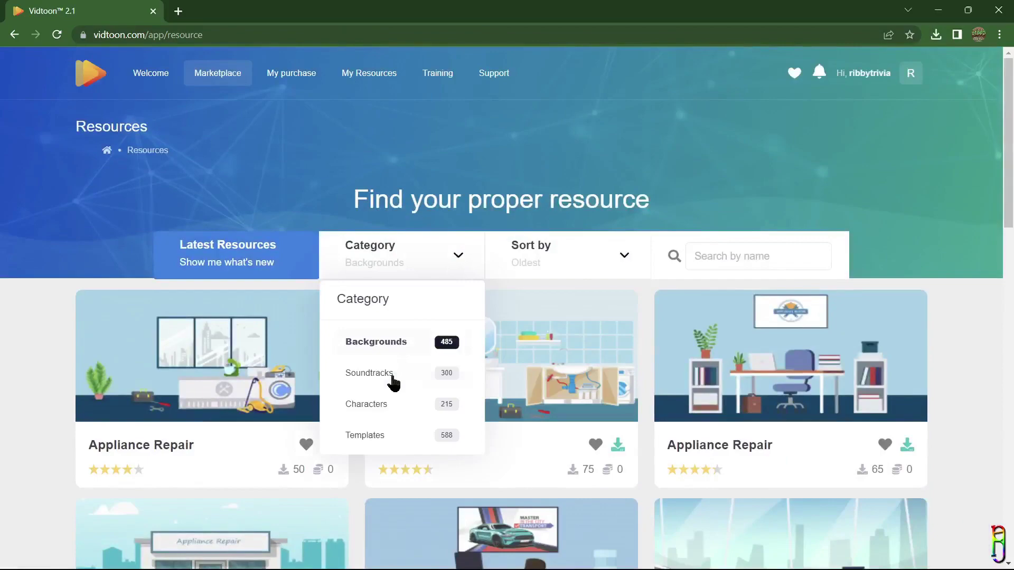
{"action": "left_click", "coordinate": [401, 404]}
{"action": "scroll", "coordinate": [827, 441], "scroll_direction": "down", "scroll_amount": 12}
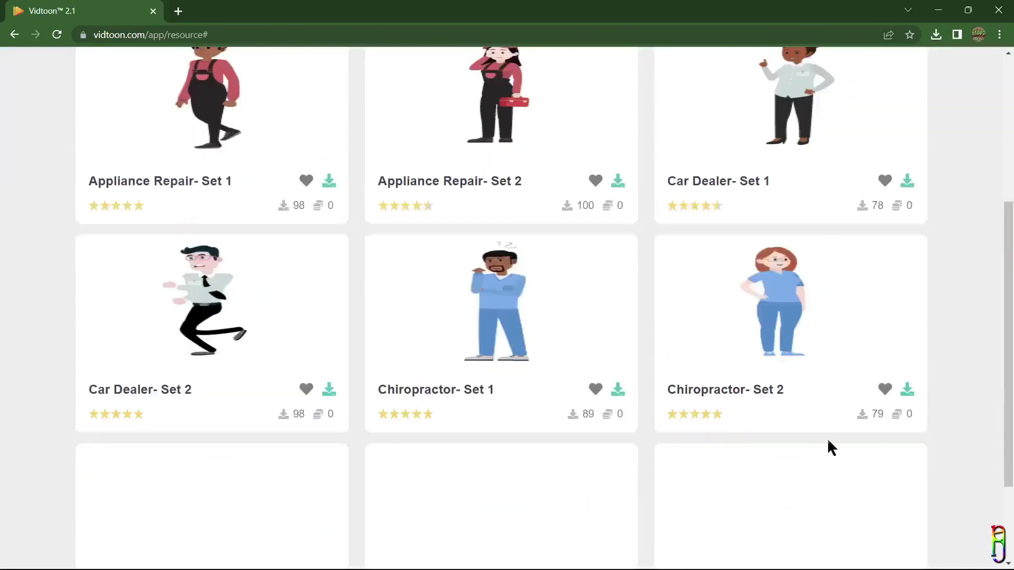
{"action": "scroll", "coordinate": [838, 438], "scroll_direction": "down", "scroll_amount": 8}
{"action": "scroll", "coordinate": [835, 446], "scroll_direction": "up", "scroll_amount": 20}
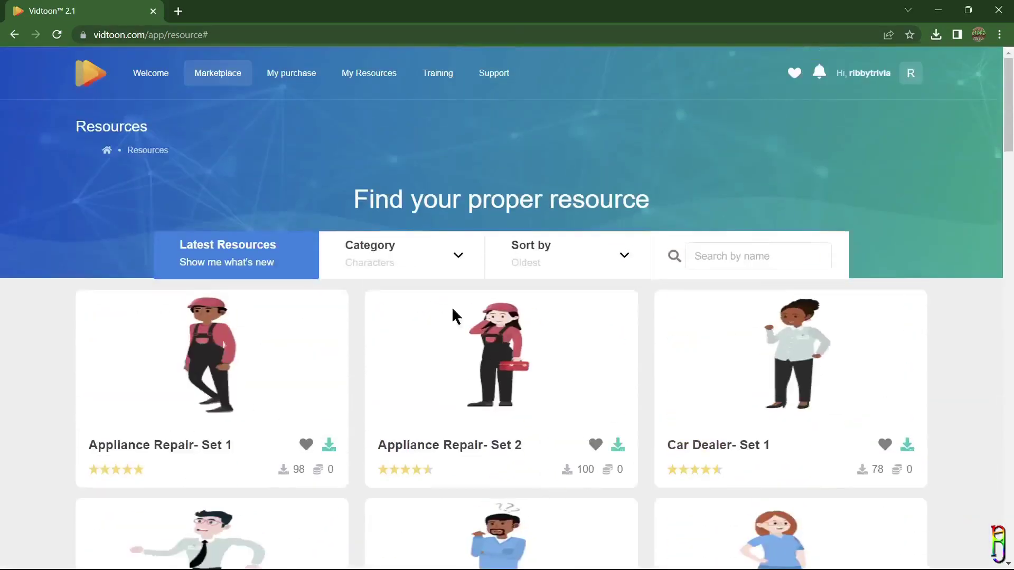
Browse the Soundtracks category in the Marketplace and switch the category to Templates.
{"action": "left_click", "coordinate": [454, 261]}
{"action": "left_click", "coordinate": [446, 373]}
{"action": "scroll", "coordinate": [824, 389], "scroll_direction": "down", "scroll_amount": 15}
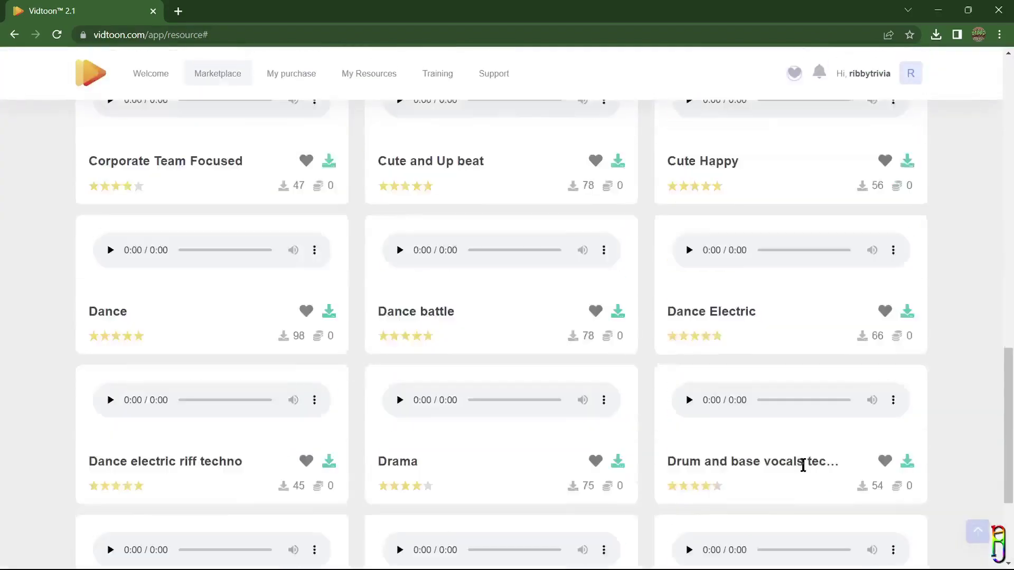
{"action": "scroll", "coordinate": [805, 465], "scroll_direction": "up", "scroll_amount": 15}
{"action": "left_click", "coordinate": [457, 256]}
{"action": "left_click", "coordinate": [366, 435]}
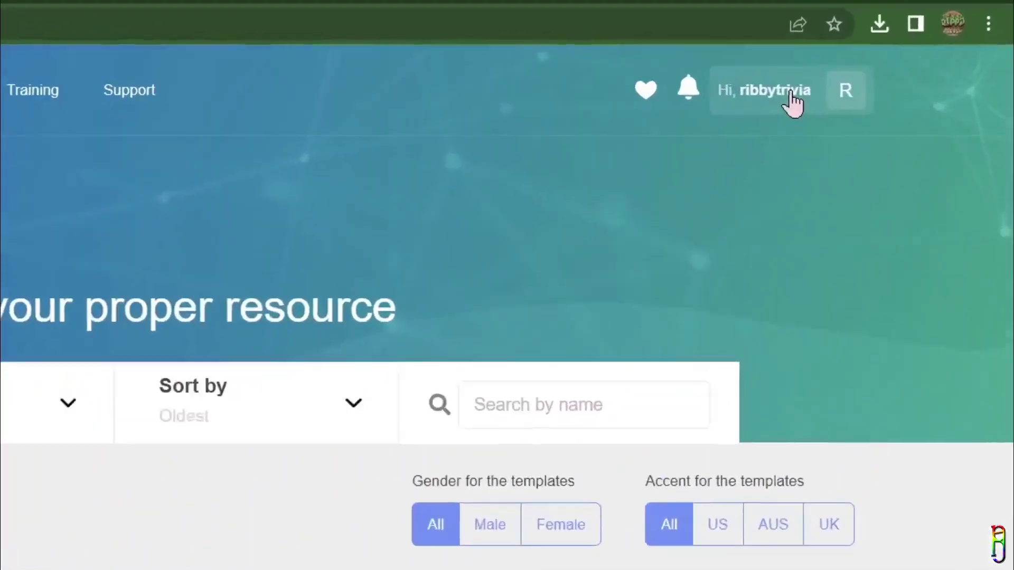
View the user profile with its account options, close it, and check what My purchase and My Resources offer.
{"action": "left_click", "coordinate": [879, 75]}
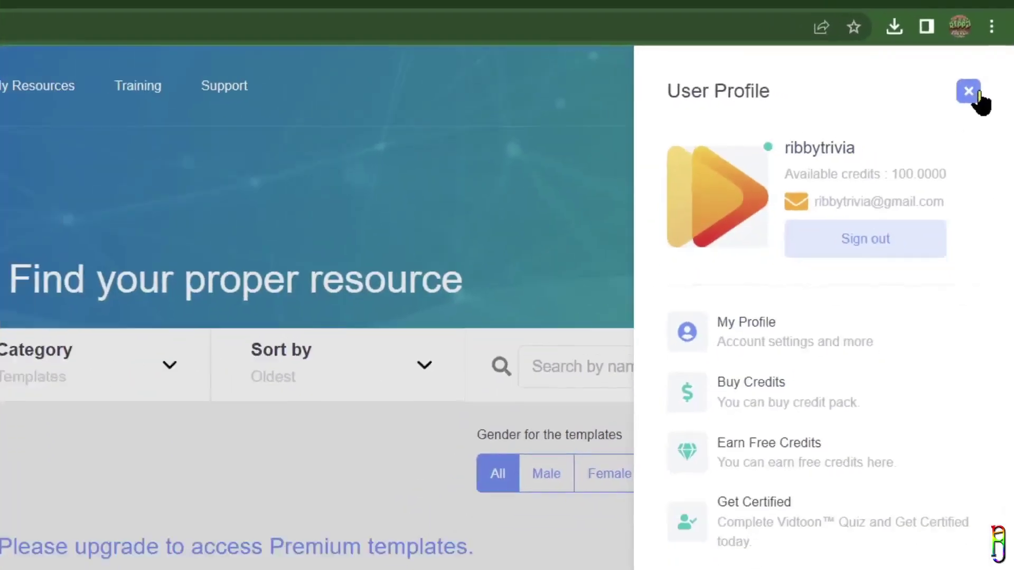
{"action": "left_click", "coordinate": [959, 99]}
{"action": "left_click", "coordinate": [312, 73]}
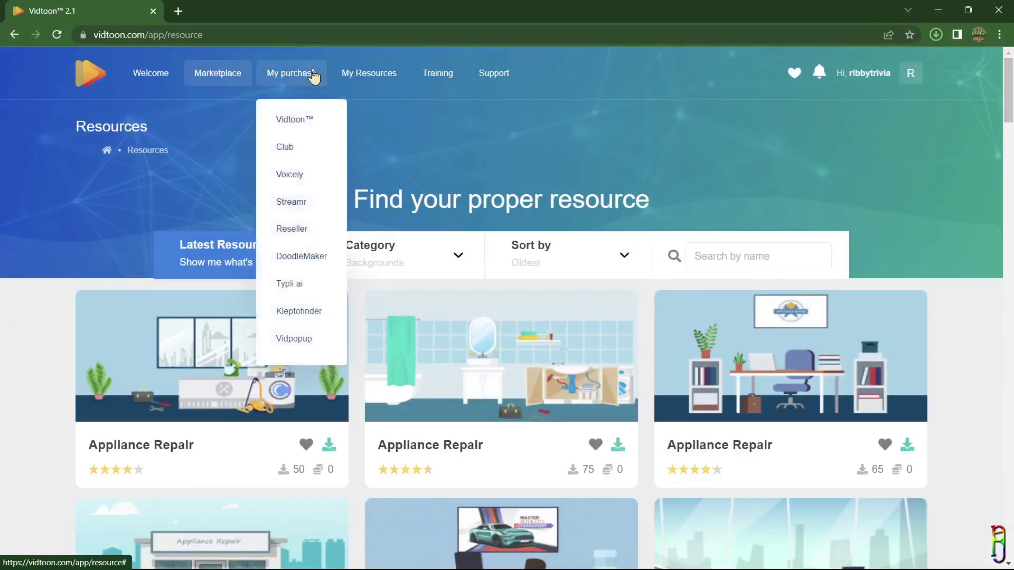
{"action": "left_click", "coordinate": [381, 76]}
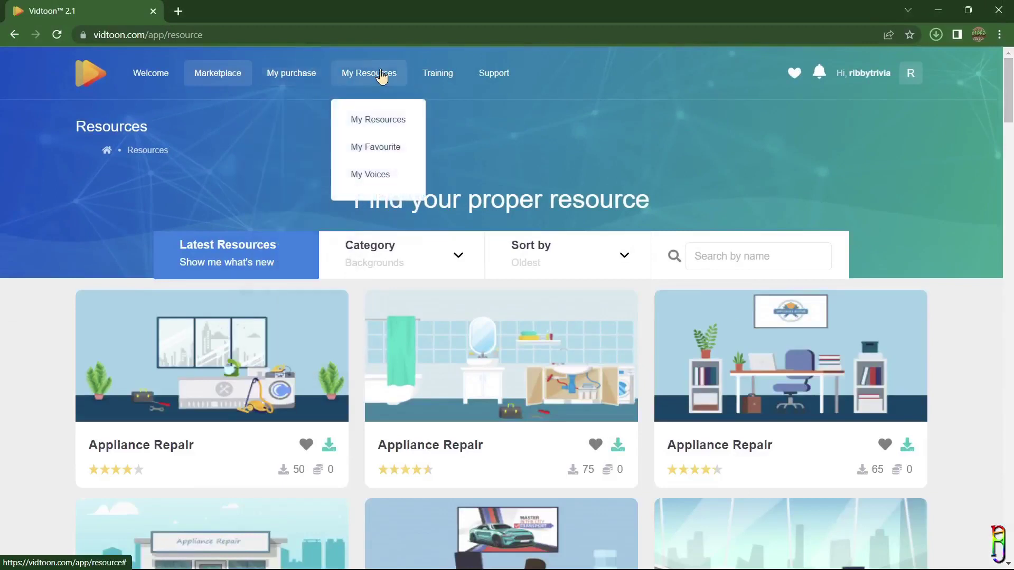
Open the Training page and look over the Vidtoon video tutorials.
{"action": "left_click", "coordinate": [451, 82]}
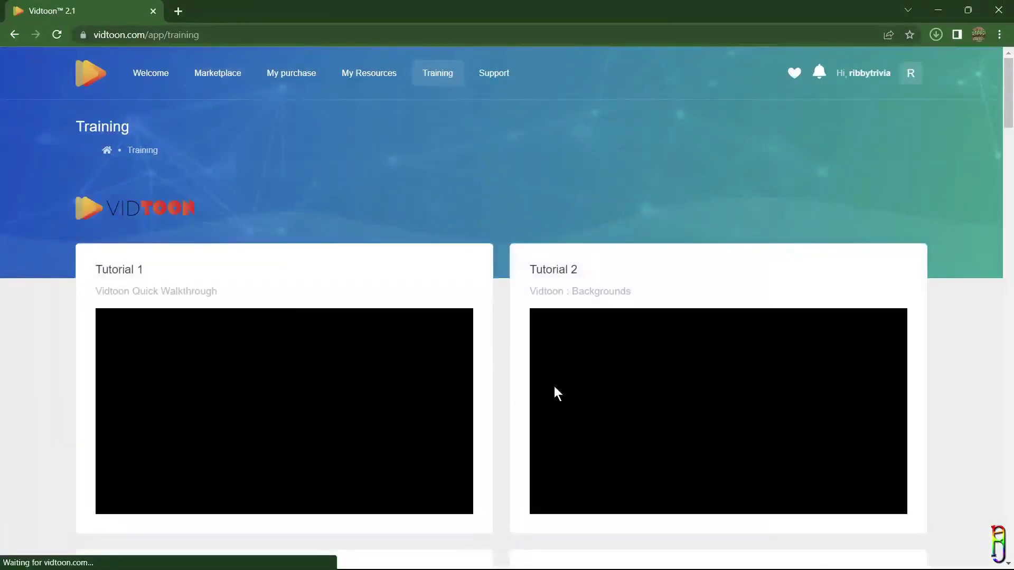
{"action": "scroll", "coordinate": [613, 417], "scroll_direction": "down", "scroll_amount": 10}
{"action": "scroll", "coordinate": [611, 401], "scroll_direction": "down", "scroll_amount": 15}
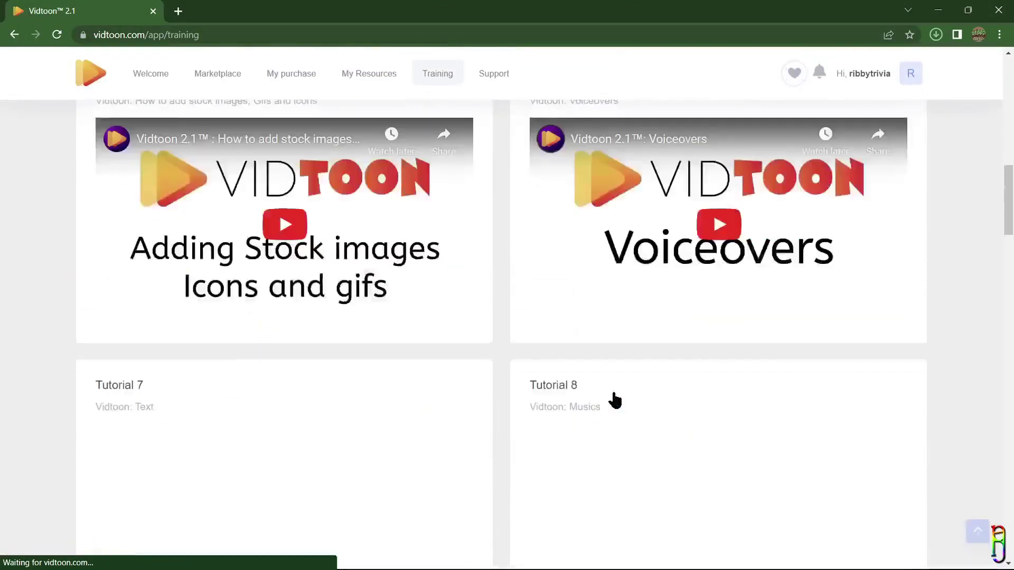
{"action": "scroll", "coordinate": [855, 411], "scroll_direction": "up", "scroll_amount": 20}
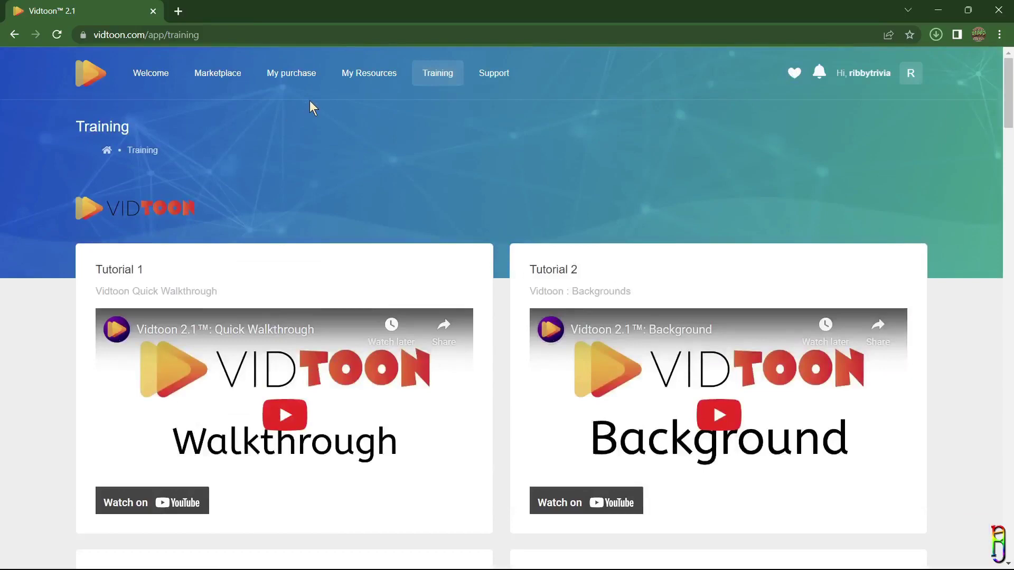
Return to the Welcome page, show the downloaded Vidtoon_x64 (4).zip in its folder, open it and run Vidtoon_x64.exe from the archive.
{"action": "left_click", "coordinate": [150, 75]}
{"action": "left_click", "coordinate": [936, 34]}
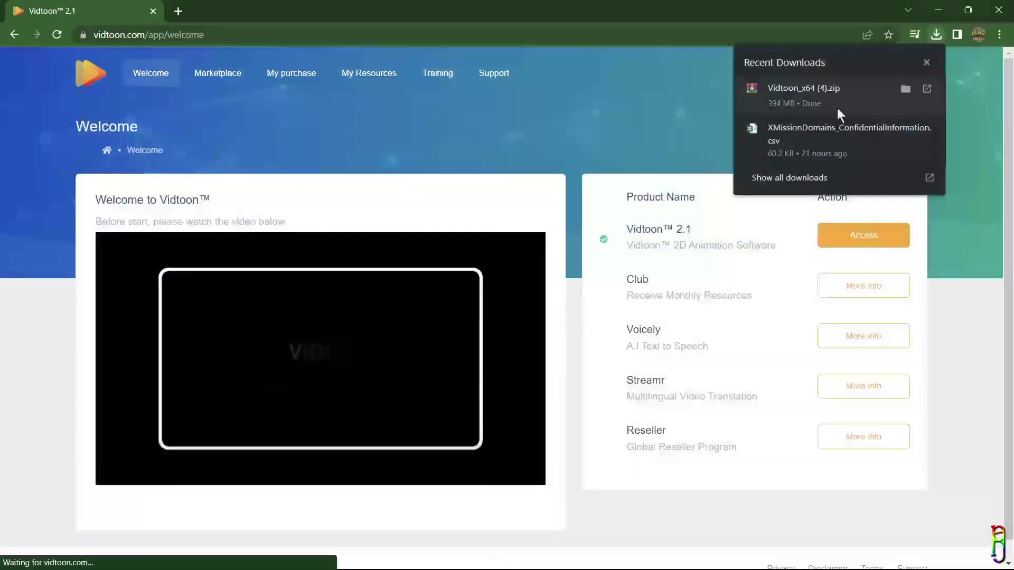
{"action": "left_click", "coordinate": [906, 87]}
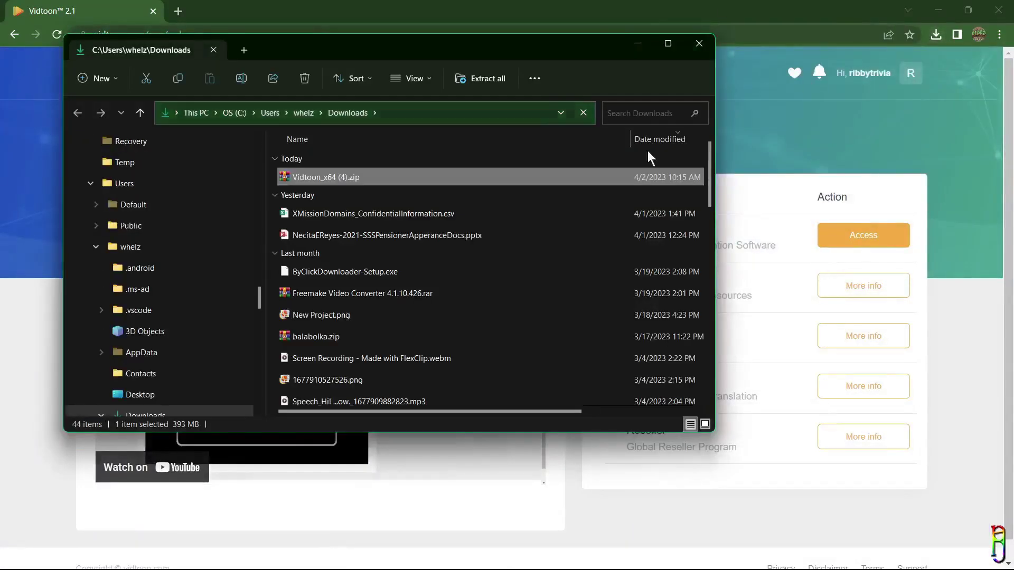
{"action": "double_click", "coordinate": [634, 177]}
{"action": "key", "text": "Return"}
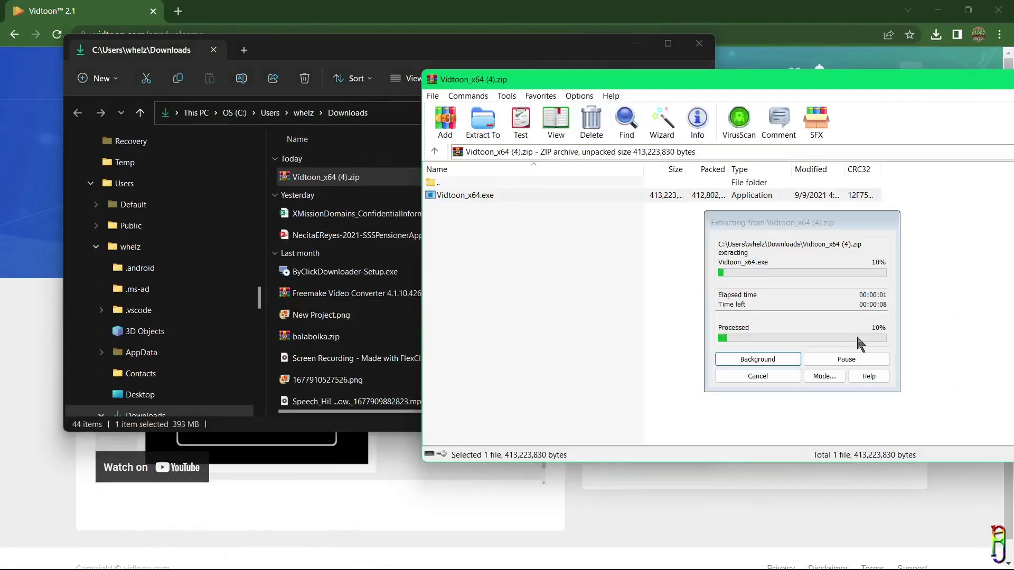
Install Vidtoon version 2 into C:\Program Files (x86)\Vidtoon and finish the setup with Launch Vidtoon enabled.
{"action": "left_click_drag", "start_coordinate": [890, 81], "coordinate": [640, 165]}
{"action": "left_click", "coordinate": [922, 164]}
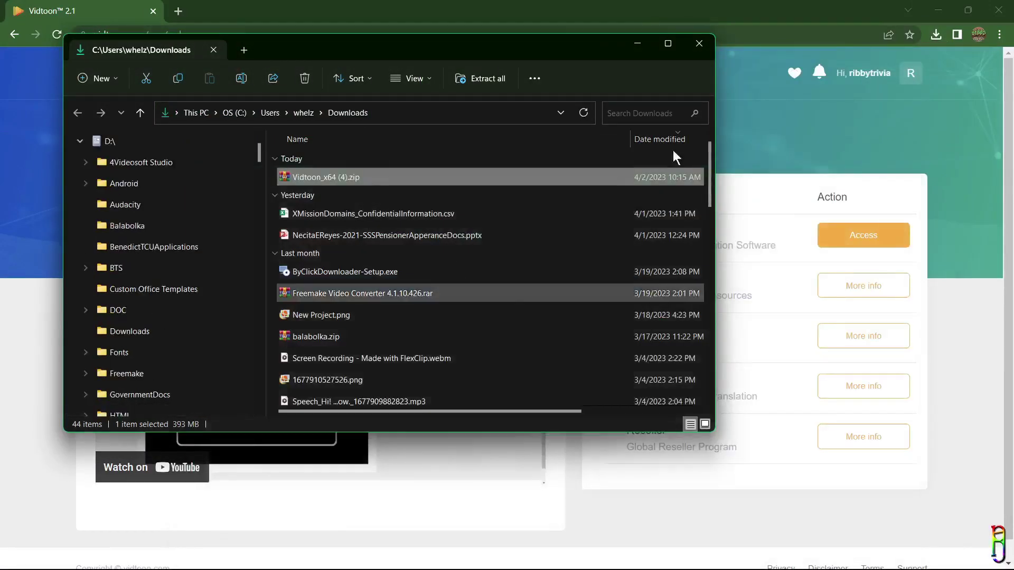
{"action": "left_click_drag", "start_coordinate": [709, 169], "coordinate": [710, 364]}
{"action": "left_click", "coordinate": [299, 399]}
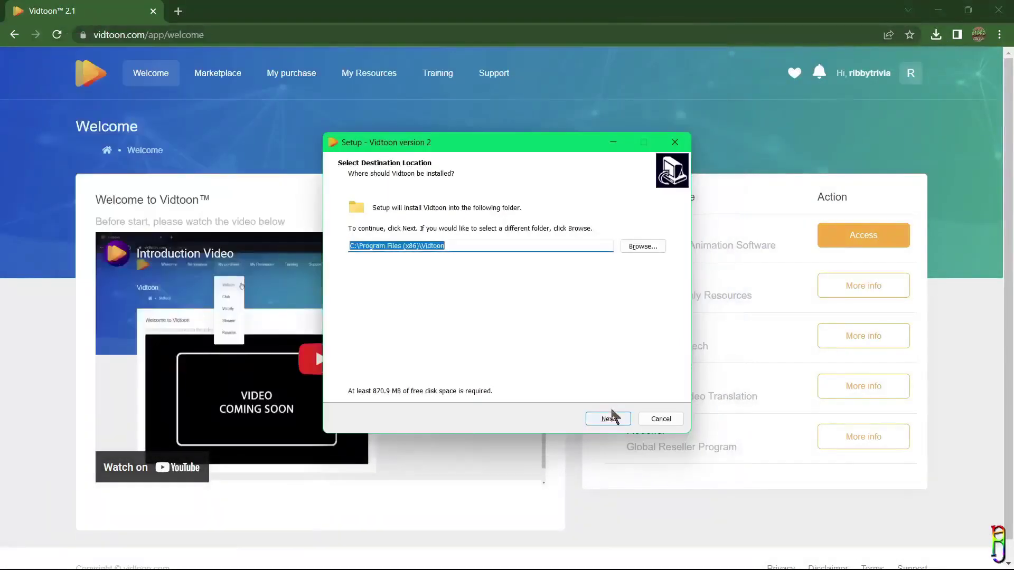
{"action": "left_click", "coordinate": [611, 419]}
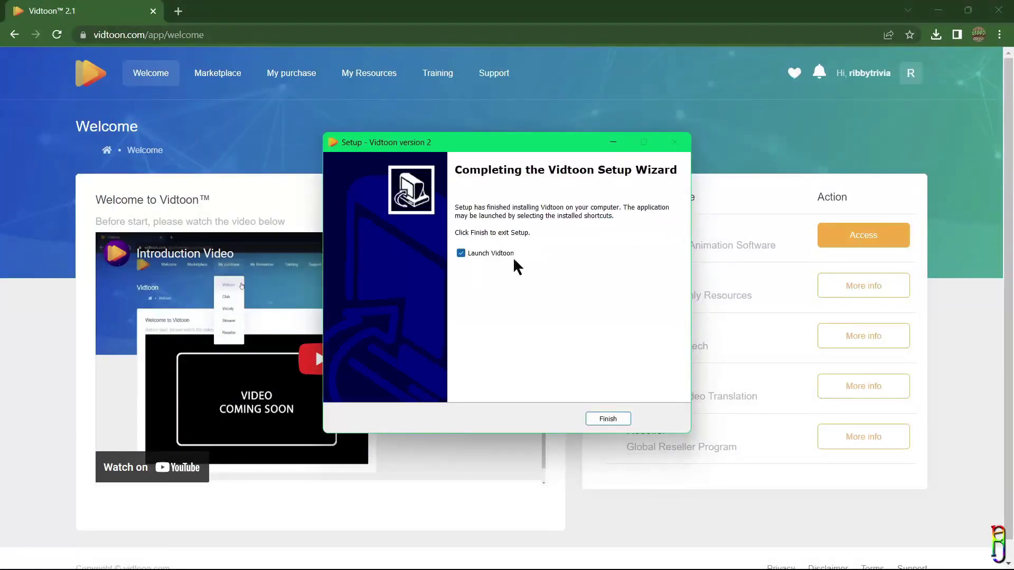
{"action": "left_click", "coordinate": [613, 419]}
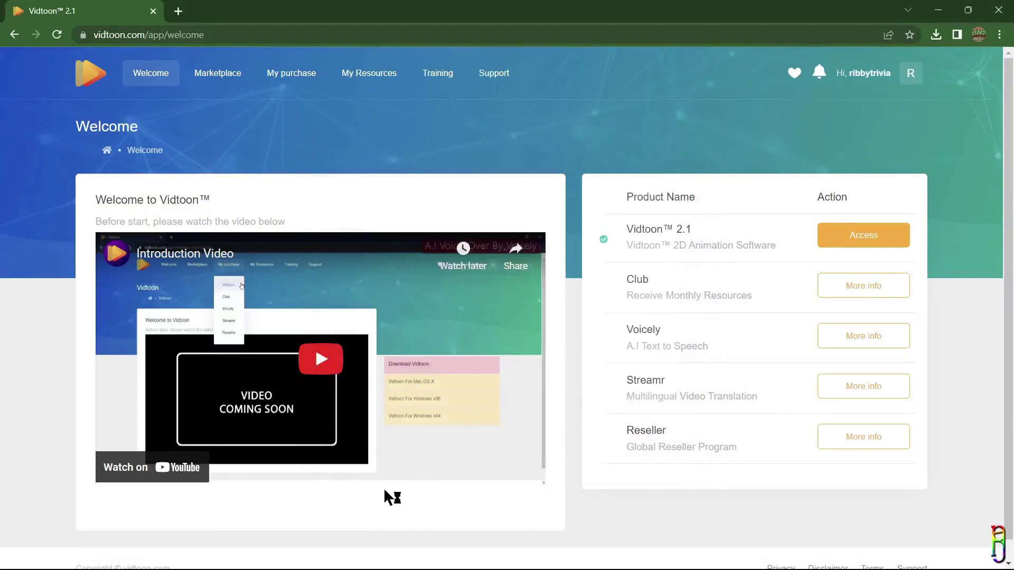
Start the installed Vidtoon application and log in with the account's e-mail address.
{"action": "key", "text": "super"}
{"action": "type", "text": "vidtoon"}
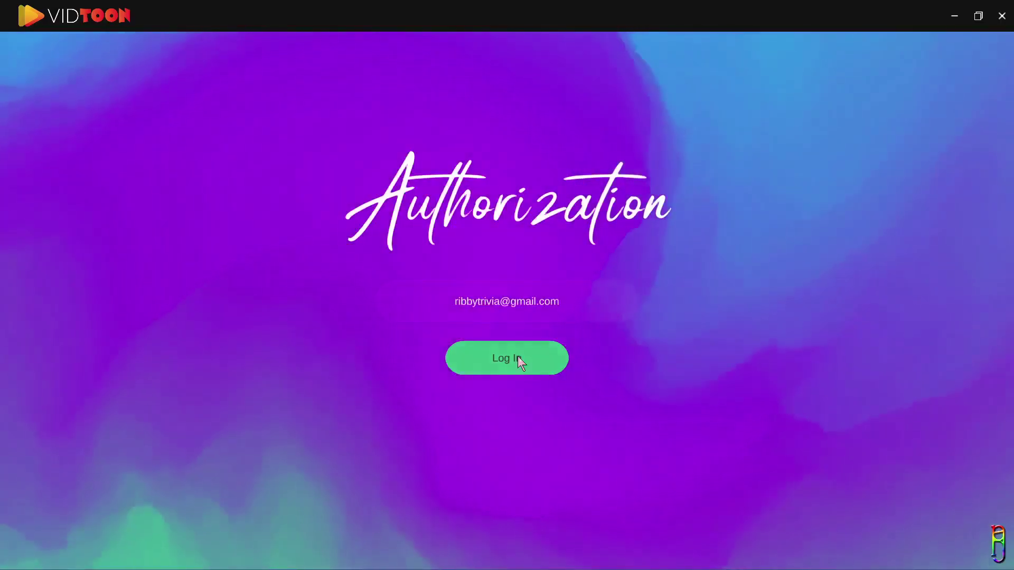
{"action": "left_click", "coordinate": [518, 358]}
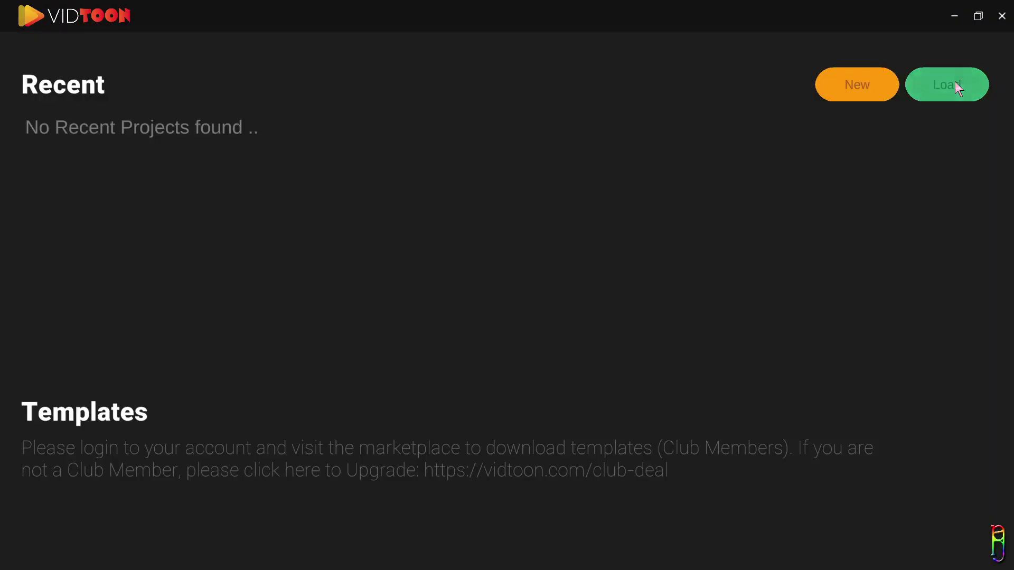
Look at the project loading dialog, and create a new project named Ribby Trivia Test with custom dimensions of 1920 by 1080.
{"action": "left_click", "coordinate": [956, 84]}
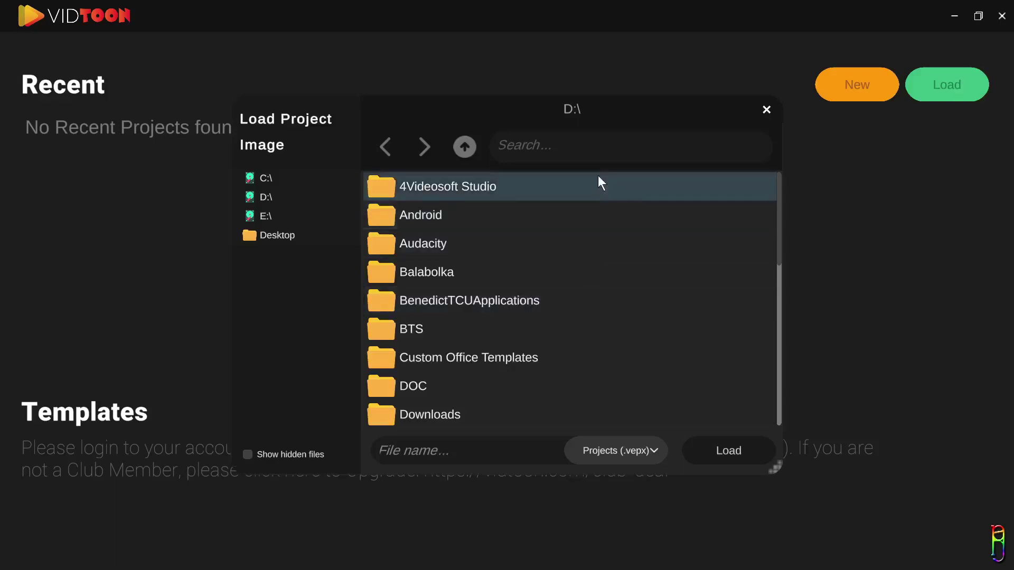
{"action": "left_click", "coordinate": [766, 109]}
{"action": "left_click", "coordinate": [849, 81]}
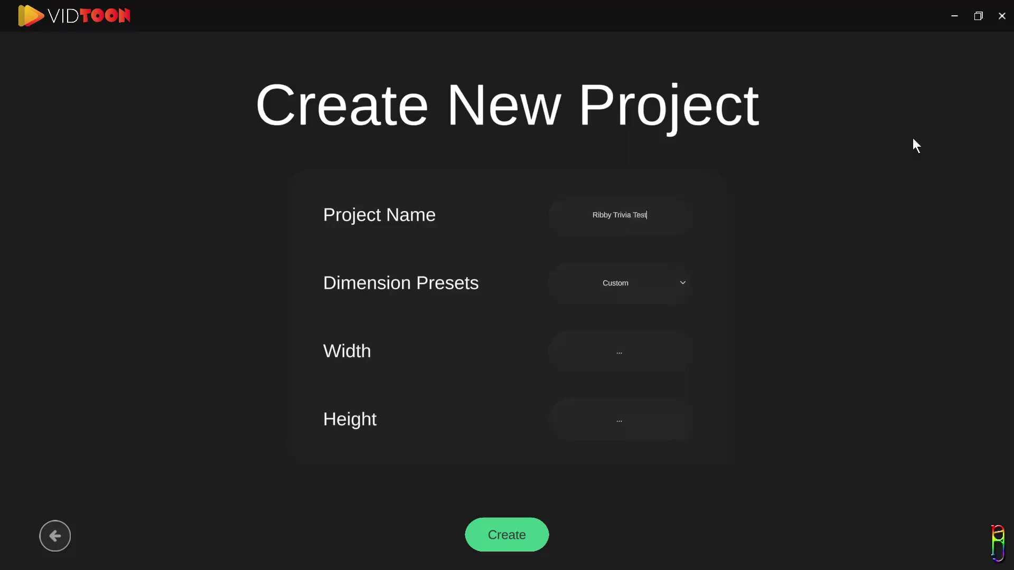
{"action": "left_click", "coordinate": [680, 286]}
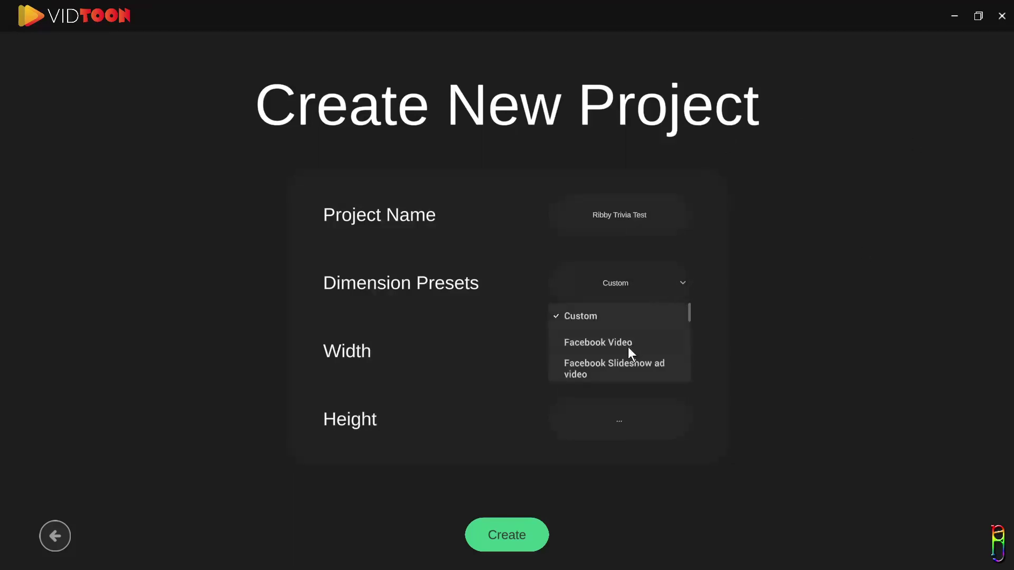
{"action": "left_click", "coordinate": [750, 336]}
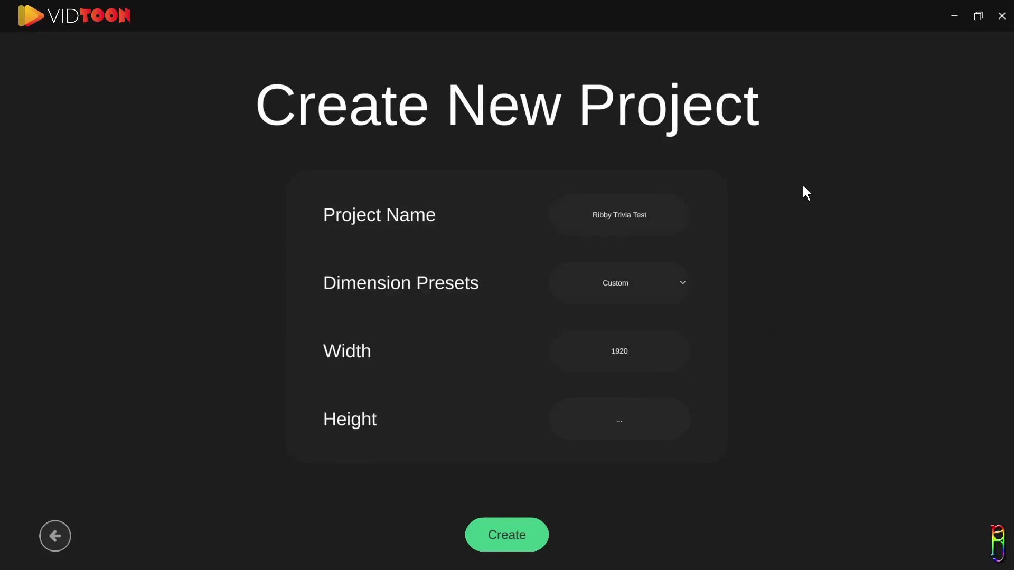
{"action": "type", "text": "1080"}
{"action": "left_click", "coordinate": [522, 531]}
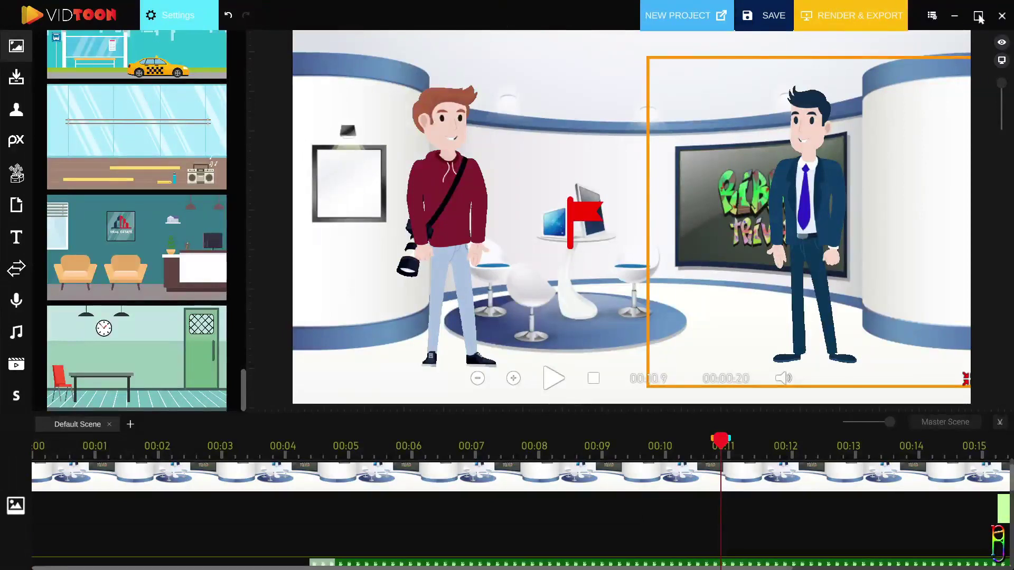
{"action": "key", "text": "super"}
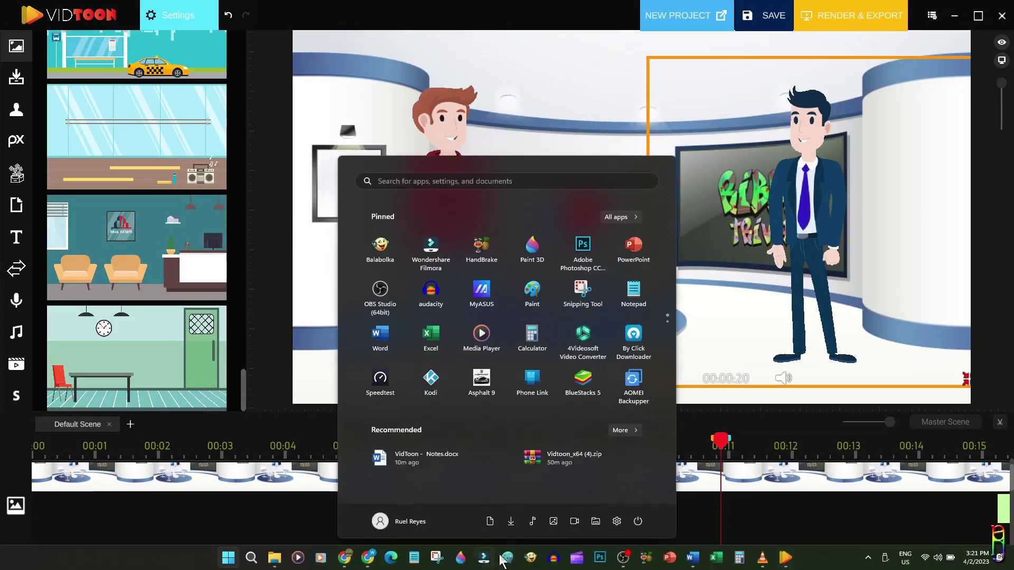
{"action": "left_click", "coordinate": [818, 521]}
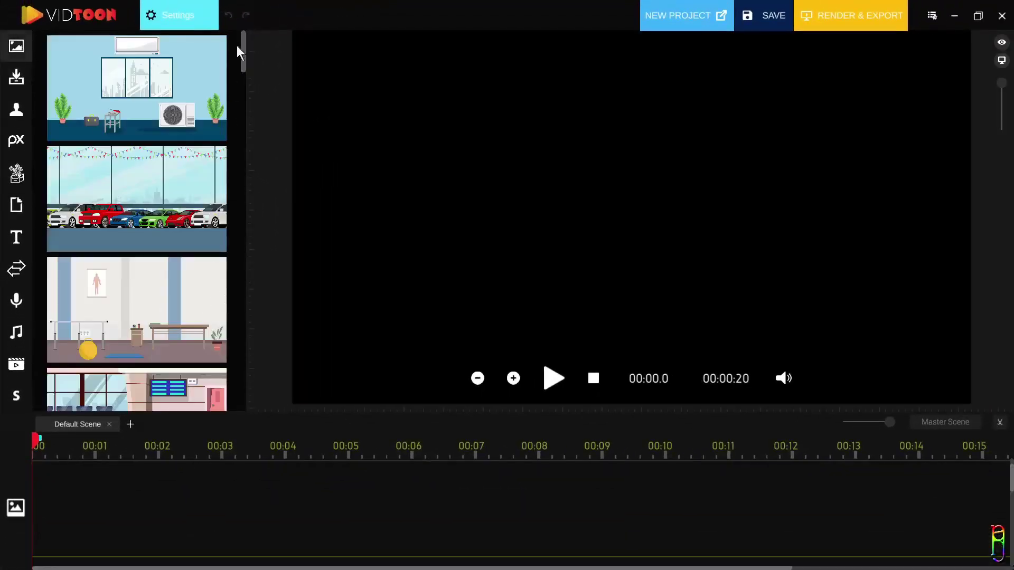
Look through the built-in backgrounds and upload Sample Office Background 1.png from D:\RIBBYTrivia\VidToon.
{"action": "left_click_drag", "start_coordinate": [242, 62], "coordinate": [252, 398]}
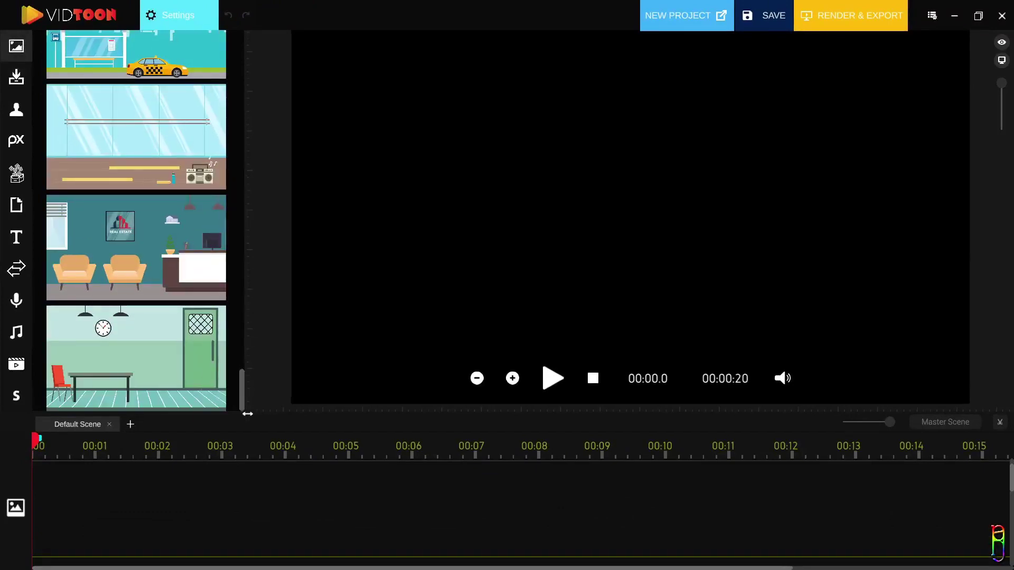
{"action": "left_click_drag", "start_coordinate": [244, 403], "coordinate": [257, 35]}
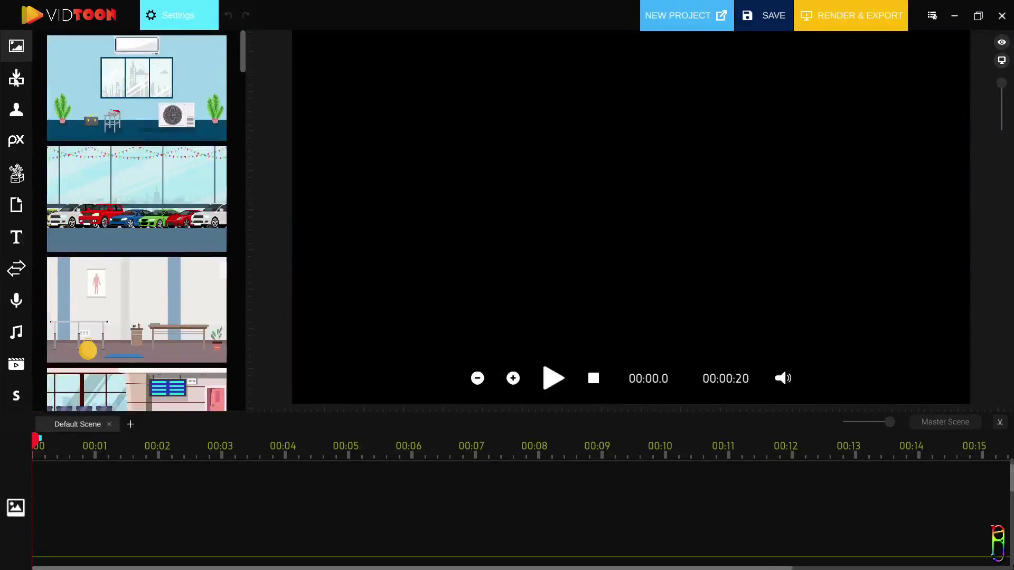
{"action": "left_click", "coordinate": [15, 78]}
{"action": "left_click", "coordinate": [142, 111]}
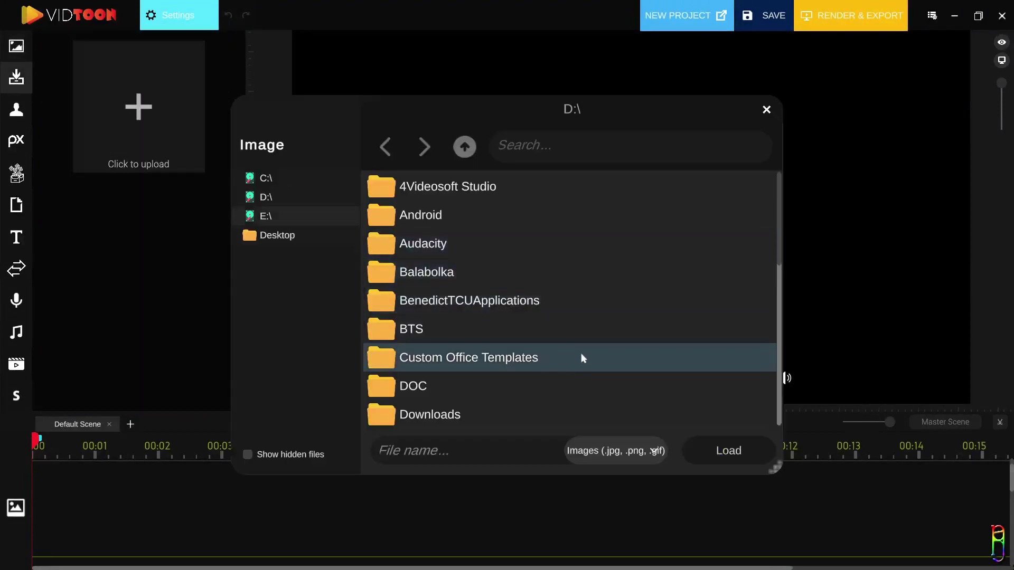
{"action": "scroll", "coordinate": [583, 358], "scroll_direction": "down", "scroll_amount": 5}
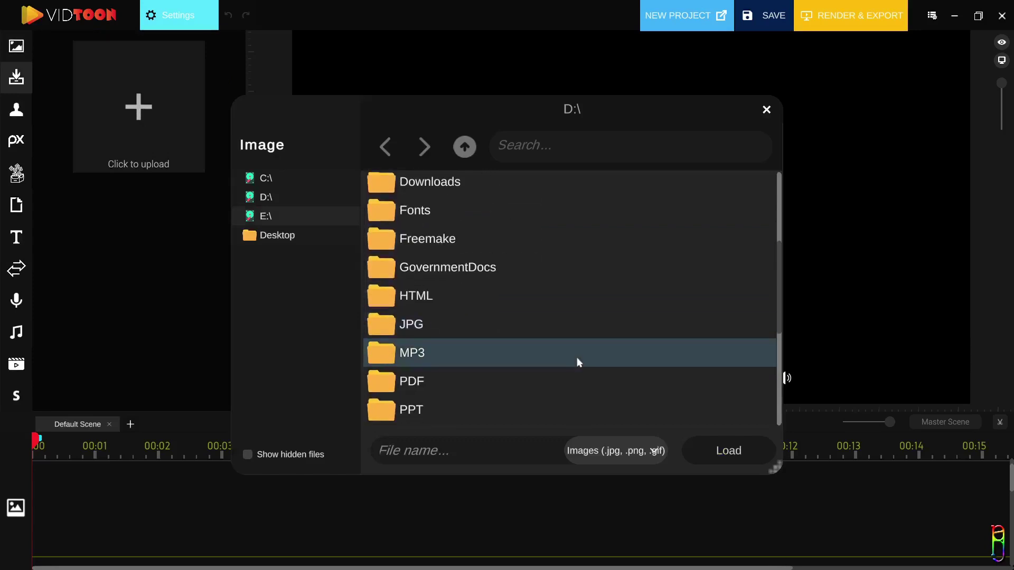
{"action": "scroll", "coordinate": [576, 355], "scroll_direction": "down", "scroll_amount": 2}
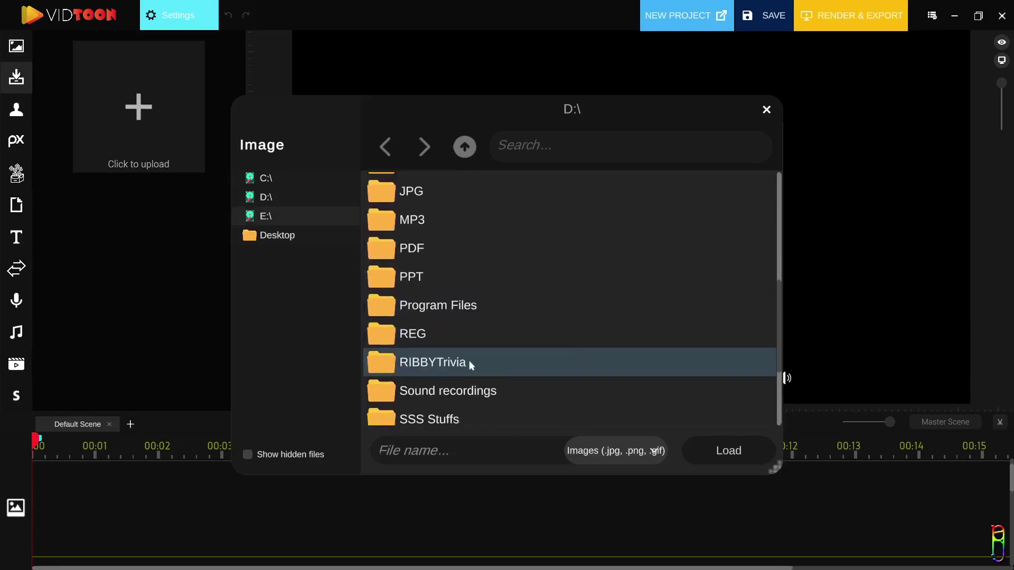
{"action": "left_click", "coordinate": [471, 365]}
{"action": "left_click", "coordinate": [471, 364]}
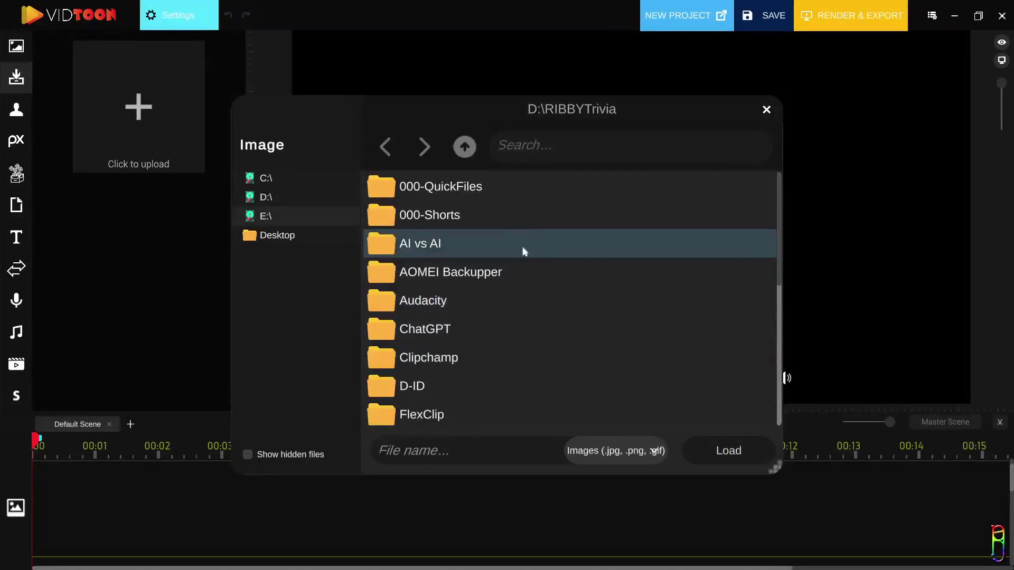
{"action": "scroll", "coordinate": [588, 347], "scroll_direction": "down", "scroll_amount": 5}
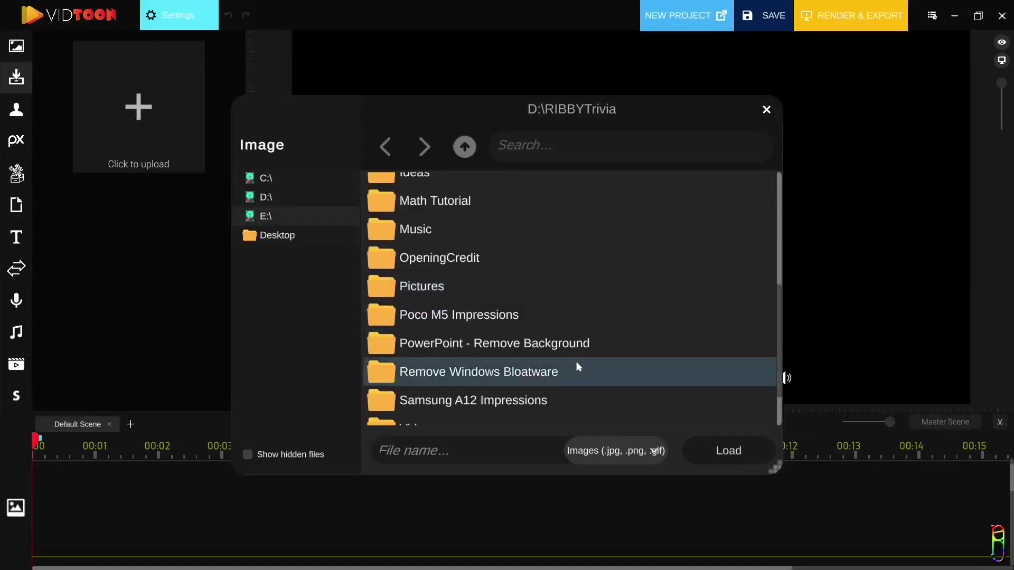
{"action": "scroll", "coordinate": [578, 367], "scroll_direction": "down", "scroll_amount": 2}
{"action": "double_click", "coordinate": [441, 394]}
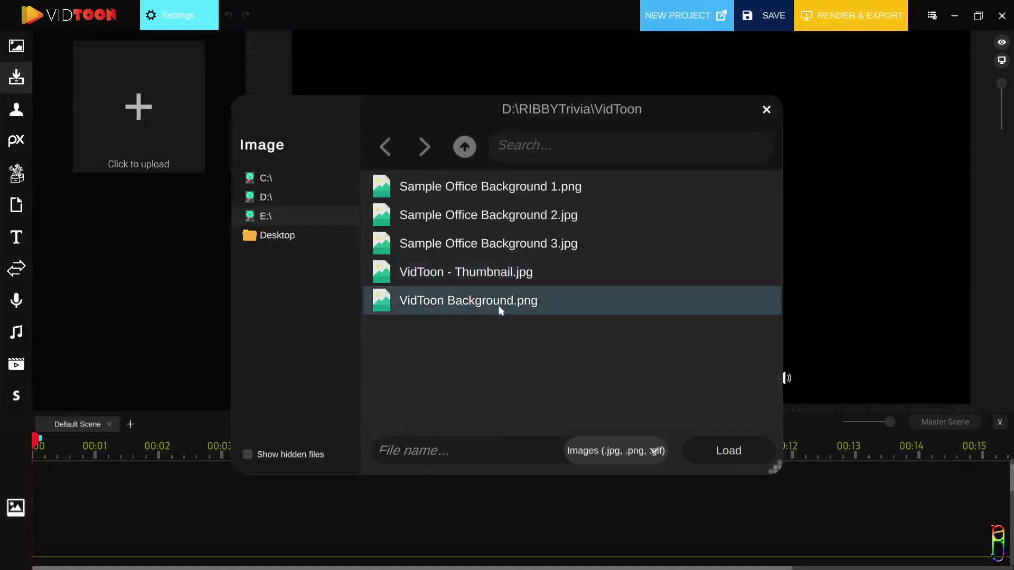
{"action": "double_click", "coordinate": [523, 191]}
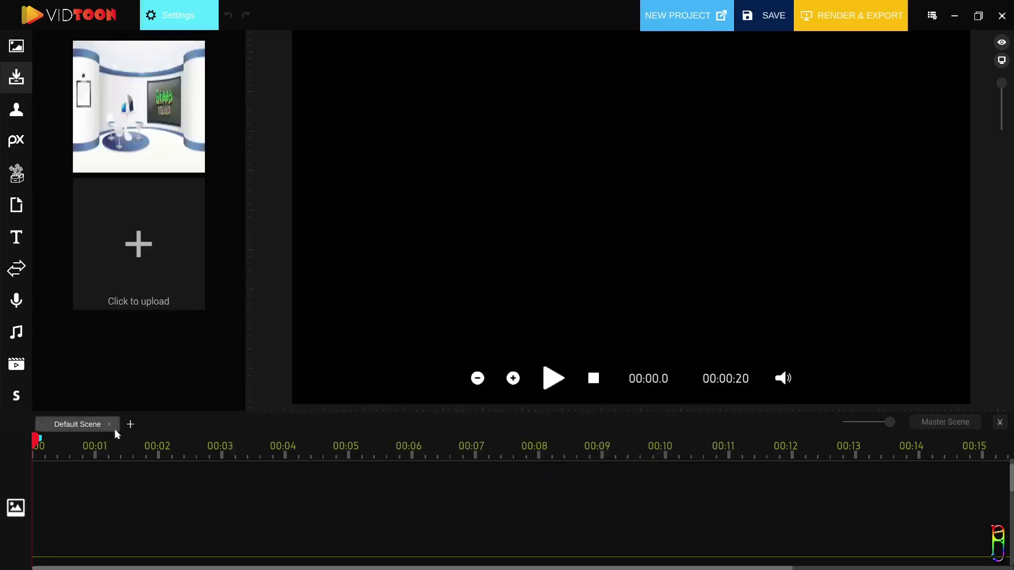
Place the uploaded office background on the timeline with a length of about 6 seconds, sized to fill the whole canvas.
{"action": "left_click_drag", "start_coordinate": [137, 138], "coordinate": [98, 483]}
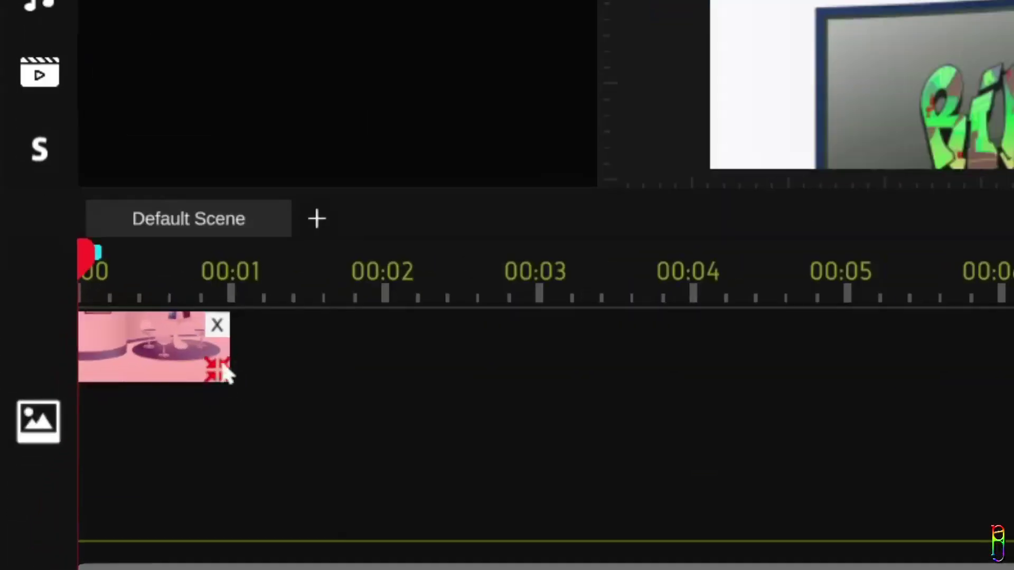
{"action": "left_click_drag", "start_coordinate": [217, 380], "coordinate": [632, 382]}
{"action": "left_click_drag", "start_coordinate": [549, 394], "coordinate": [973, 393]}
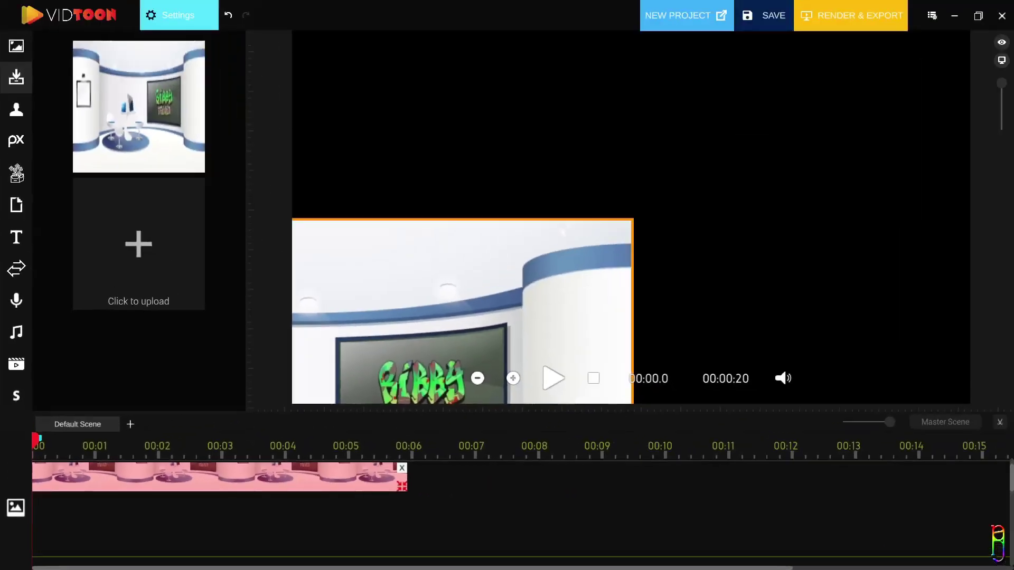
{"action": "left_click_drag", "start_coordinate": [584, 264], "coordinate": [874, 57]}
{"action": "left_click_drag", "start_coordinate": [922, 400], "coordinate": [964, 400]}
Search the character library for "business" and add the 10- Business Man character to the scene.
{"action": "left_click", "coordinate": [16, 116]}
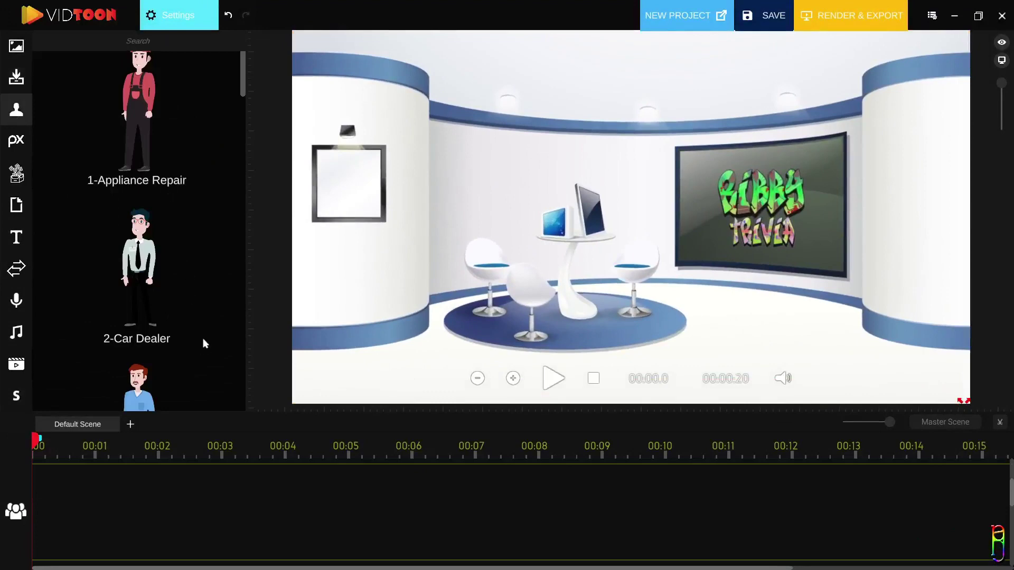
{"action": "scroll", "coordinate": [205, 344], "scroll_direction": "down", "scroll_amount": 10}
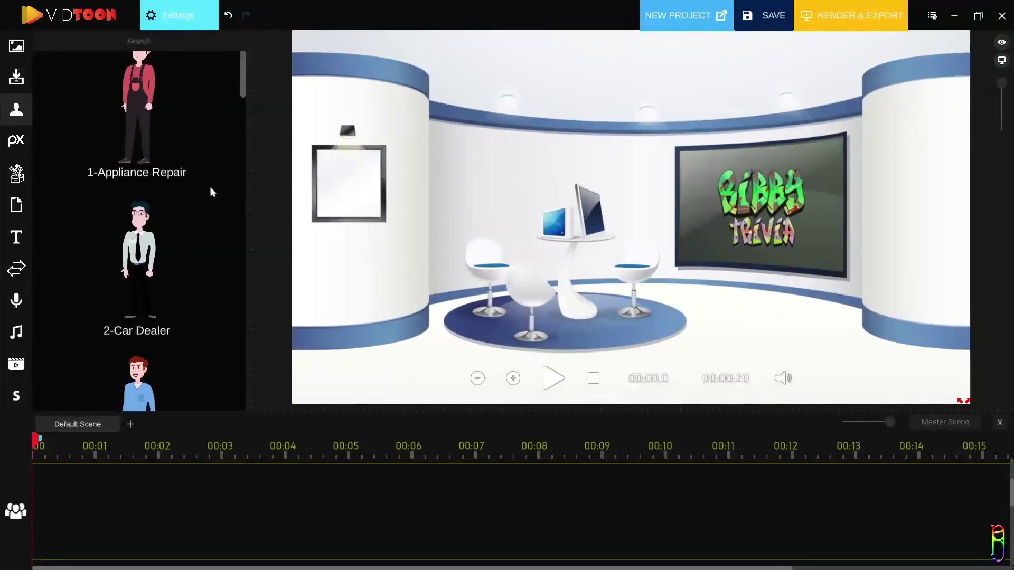
{"action": "left_click_drag", "start_coordinate": [241, 86], "coordinate": [245, 179]}
{"action": "left_click", "coordinate": [138, 41]}
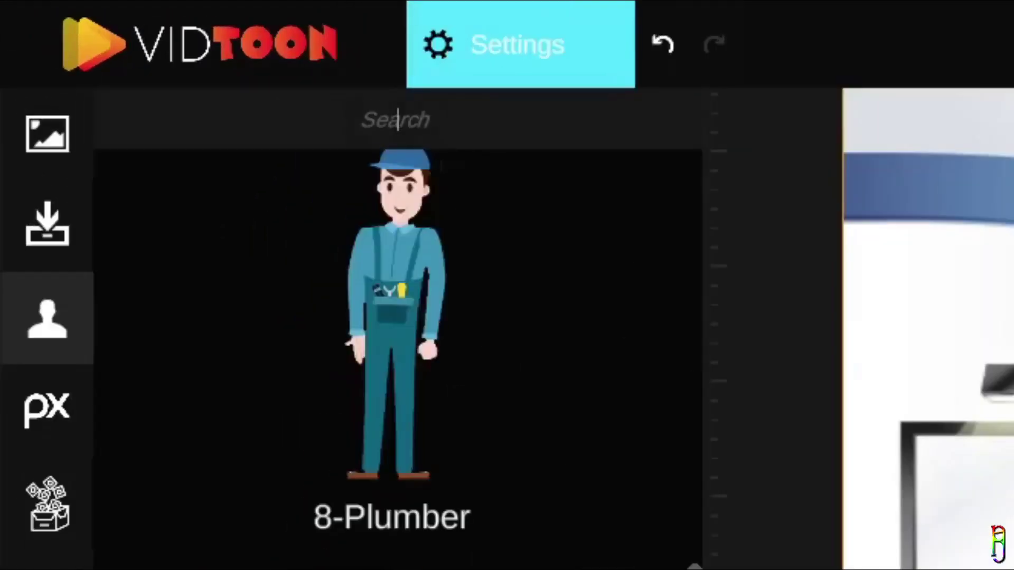
{"action": "type", "text": "business"}
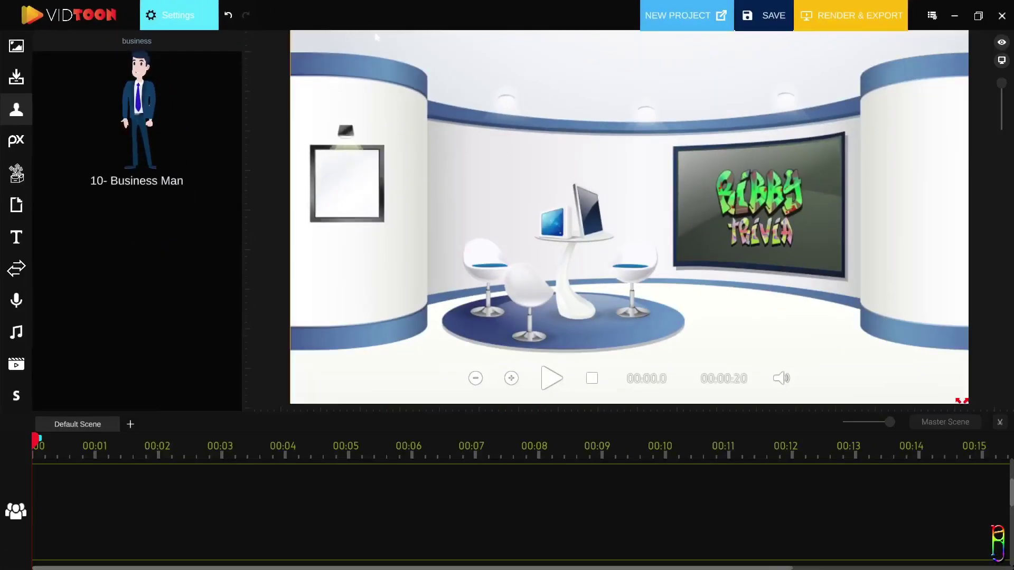
{"action": "left_click_drag", "start_coordinate": [141, 105], "coordinate": [646, 257]}
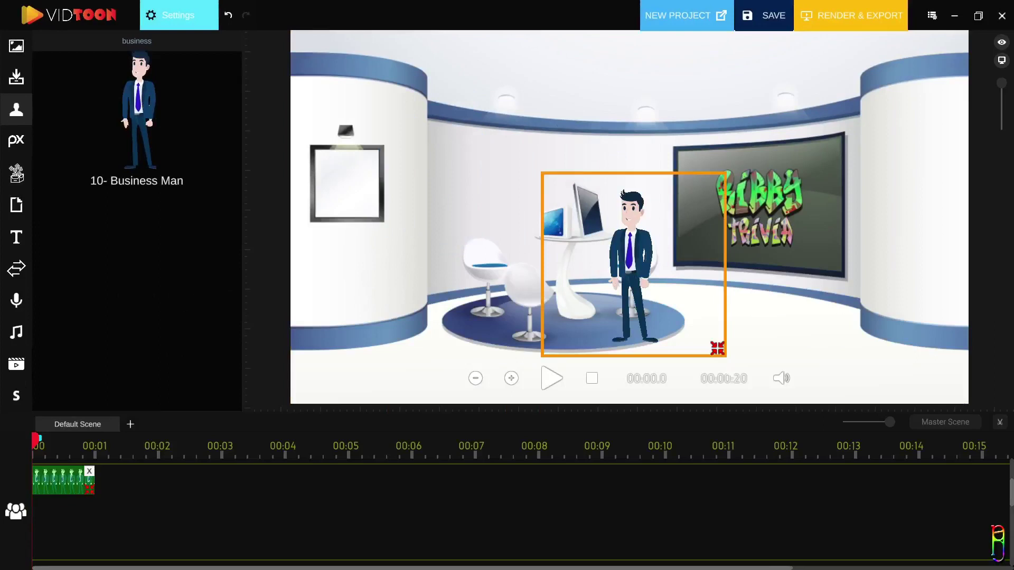
Enlarge the businessman to nearly the full canvas height and position him in front of the wall screen.
{"action": "left_click_drag", "start_coordinate": [717, 348], "coordinate": [803, 422]}
{"action": "left_click_drag", "start_coordinate": [676, 306], "coordinate": [721, 219]}
{"action": "left_click_drag", "start_coordinate": [849, 348], "coordinate": [901, 400]}
{"action": "left_click_drag", "start_coordinate": [740, 267], "coordinate": [722, 239]}
{"action": "left_click_drag", "start_coordinate": [883, 373], "coordinate": [890, 380]}
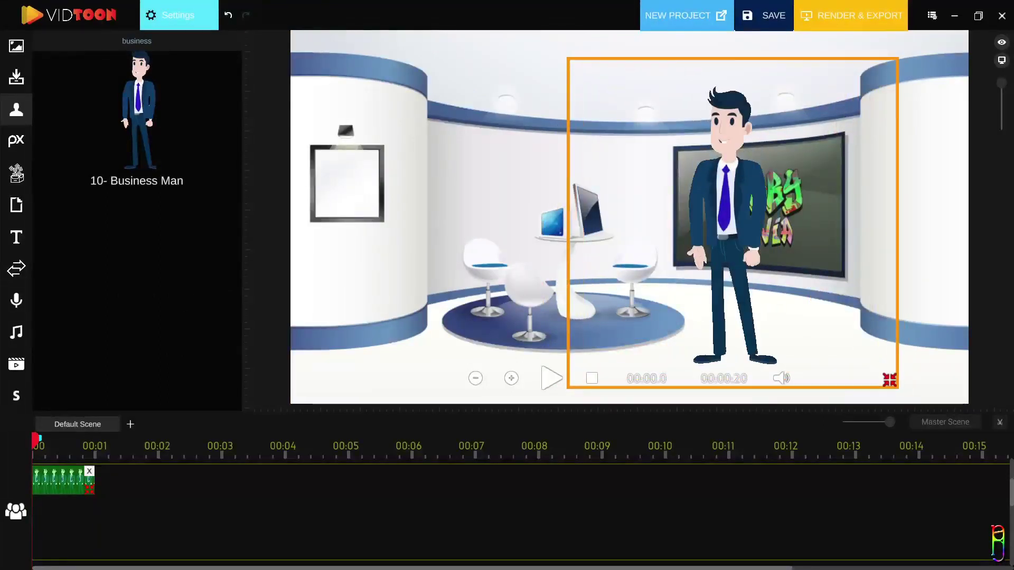
Open the character's settings and try the businesswoman's 1-Speaking animation.
{"action": "left_click", "coordinate": [164, 20]}
{"action": "left_click", "coordinate": [315, 160]}
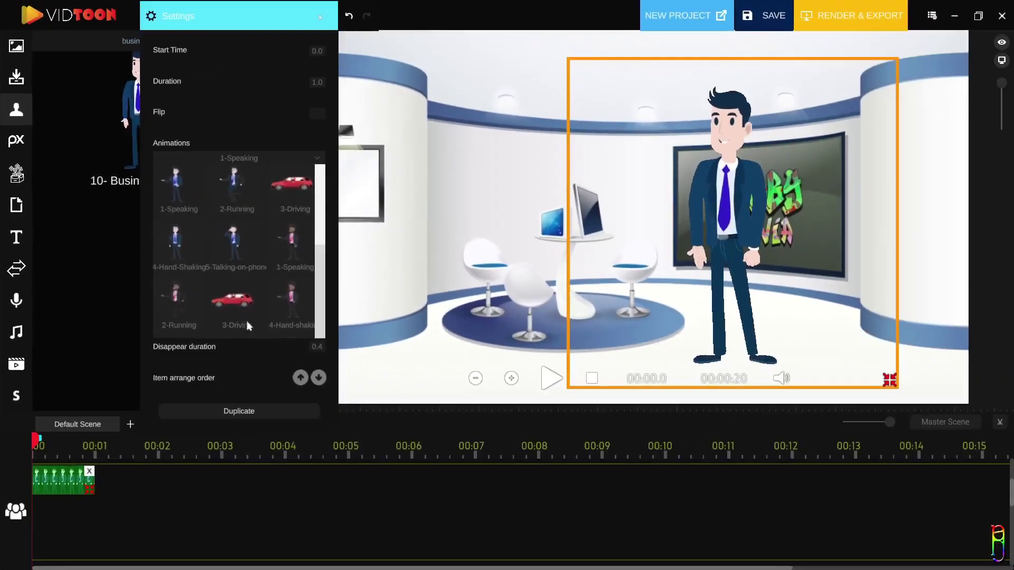
{"action": "scroll", "coordinate": [243, 317], "scroll_direction": "down", "scroll_amount": 5}
{"action": "left_click", "coordinate": [240, 233]}
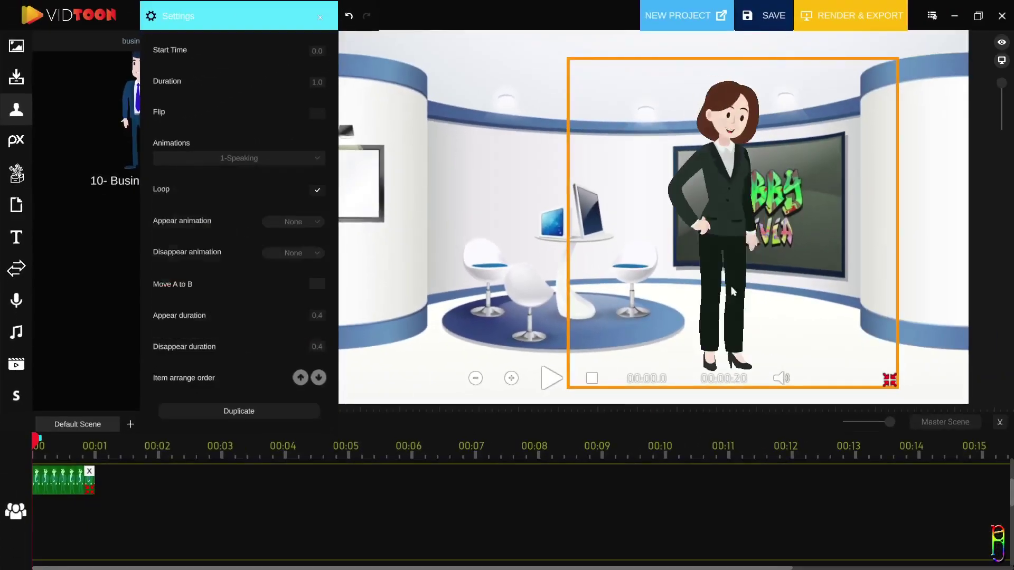
Try the 1-Speaking animation of the bearded businessman with the red tie, and restore the original businessman's 1-Speaking animation.
{"action": "left_click", "coordinate": [317, 160]}
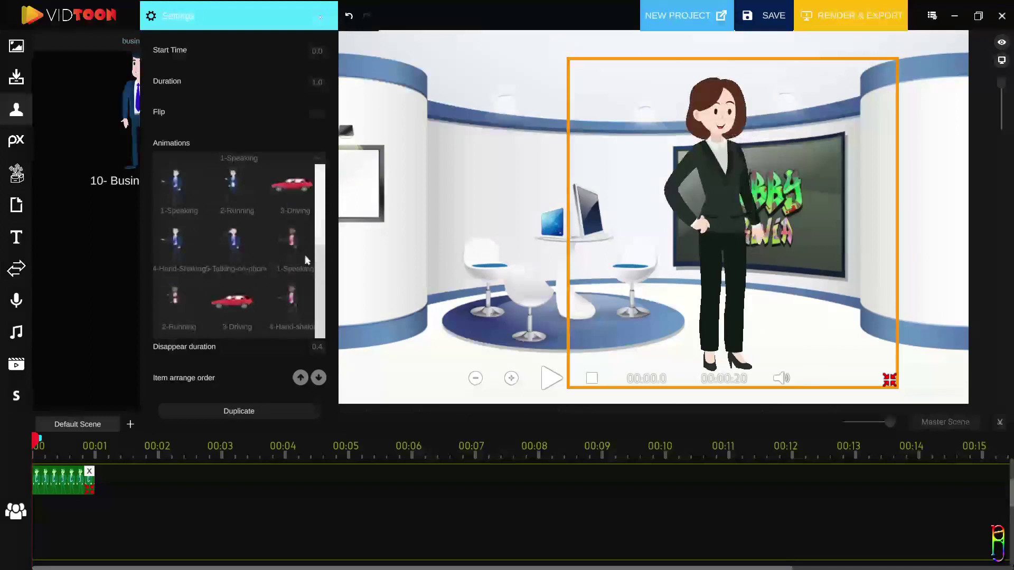
{"action": "left_click", "coordinate": [291, 248]}
{"action": "left_click", "coordinate": [317, 157]}
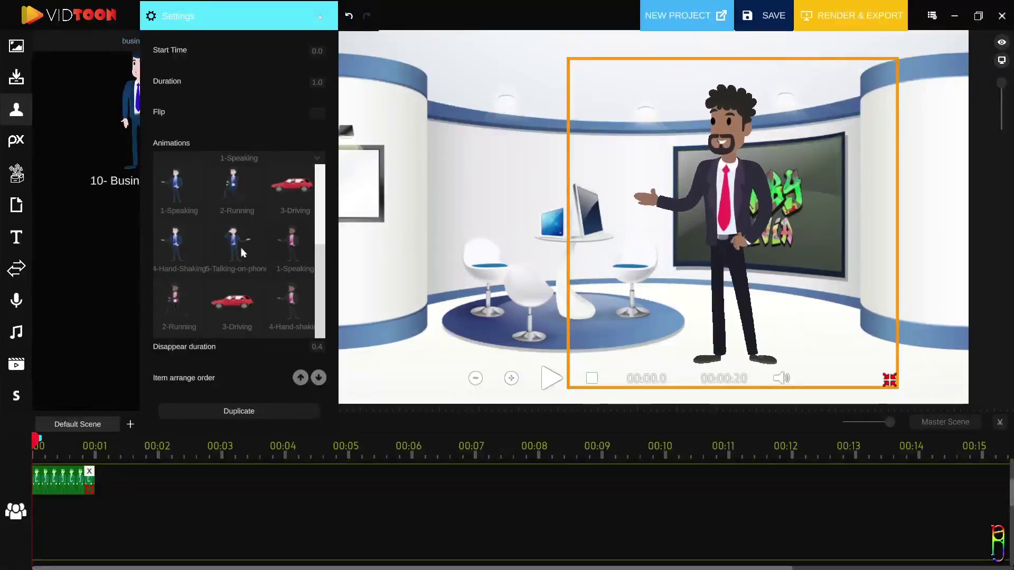
{"action": "left_click", "coordinate": [177, 241]}
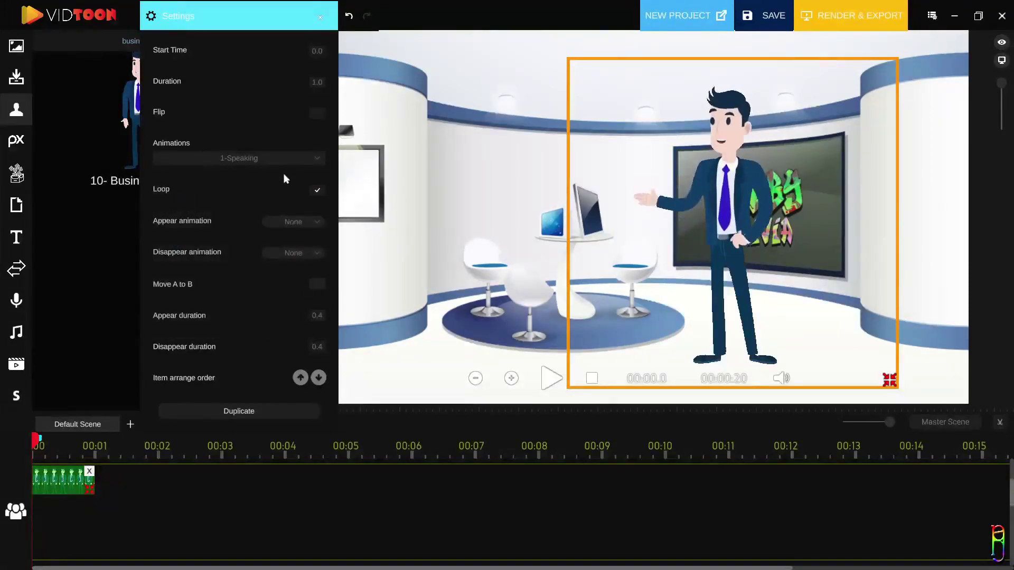
Reapply the businessman's 1-Speaking animation, set his appear animation to Down, and keep the disappear animation at None.
{"action": "left_click", "coordinate": [294, 160]}
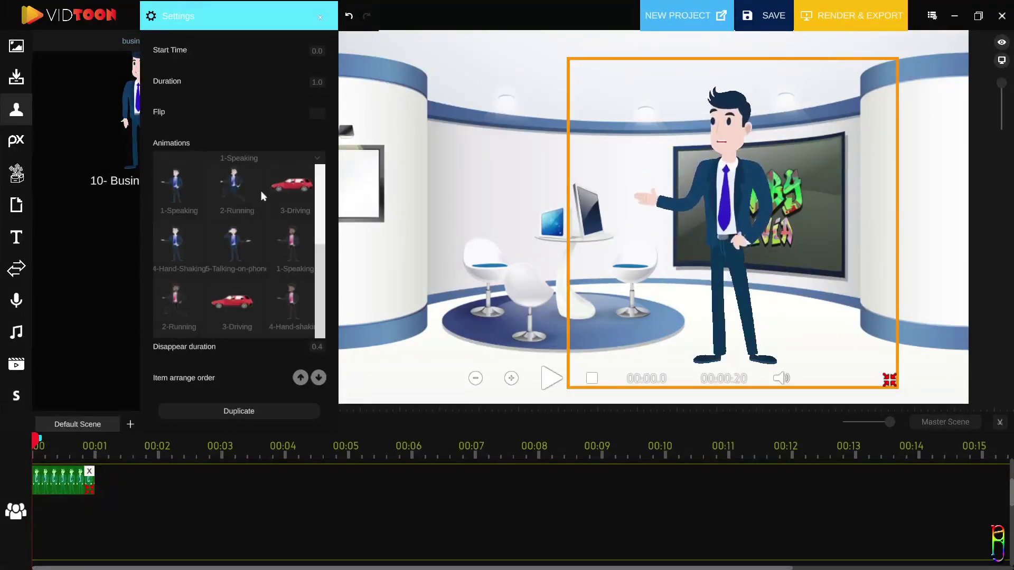
{"action": "left_click", "coordinate": [176, 191]}
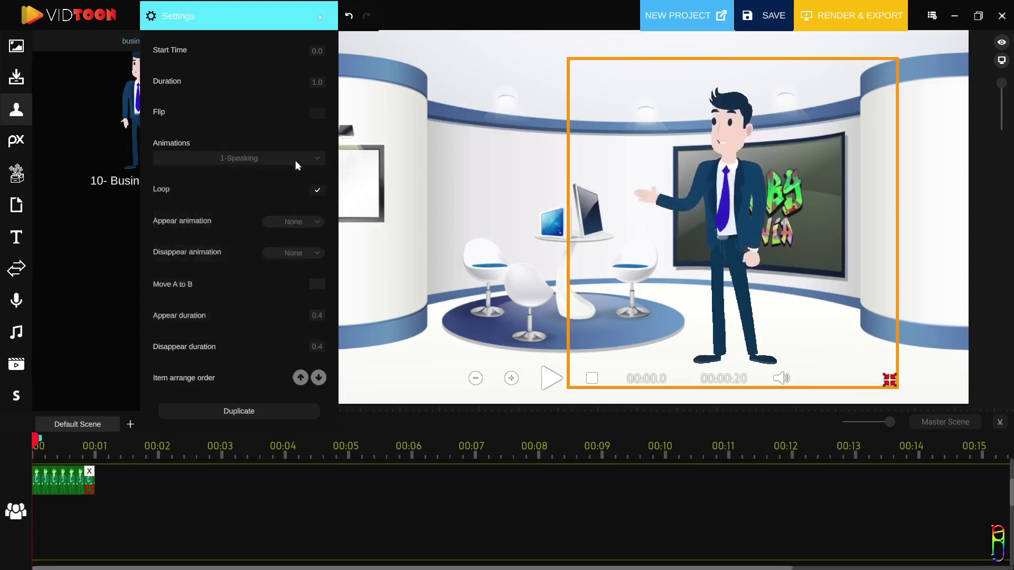
{"action": "left_click", "coordinate": [312, 221]}
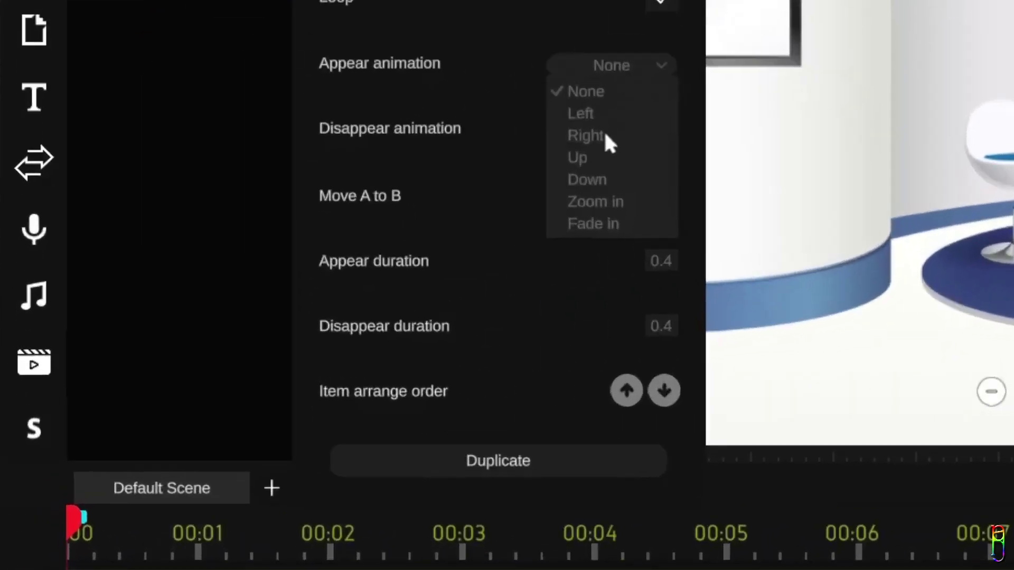
{"action": "left_click", "coordinate": [602, 180]}
{"action": "left_click", "coordinate": [621, 131]}
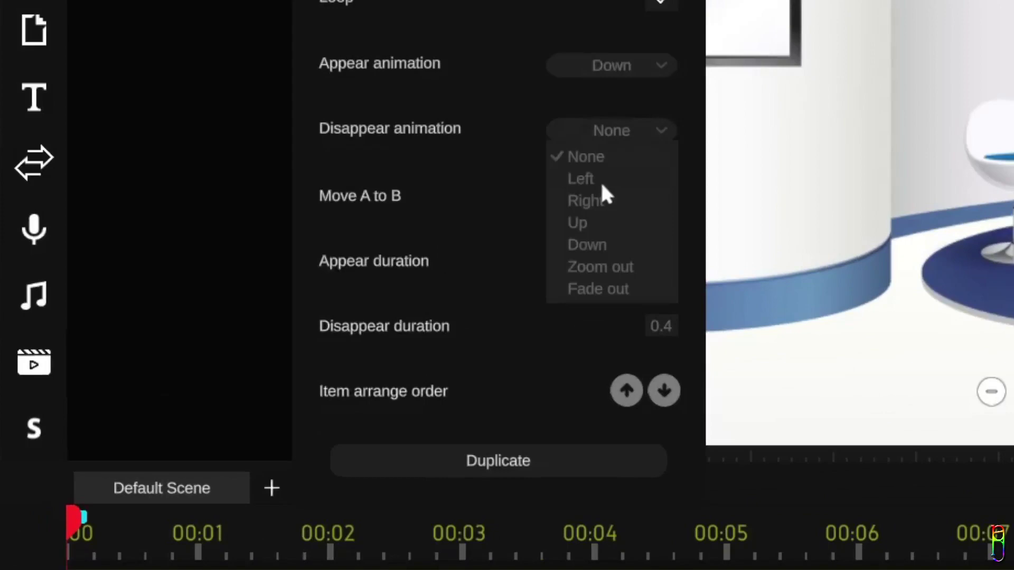
{"action": "left_click", "coordinate": [431, 236]}
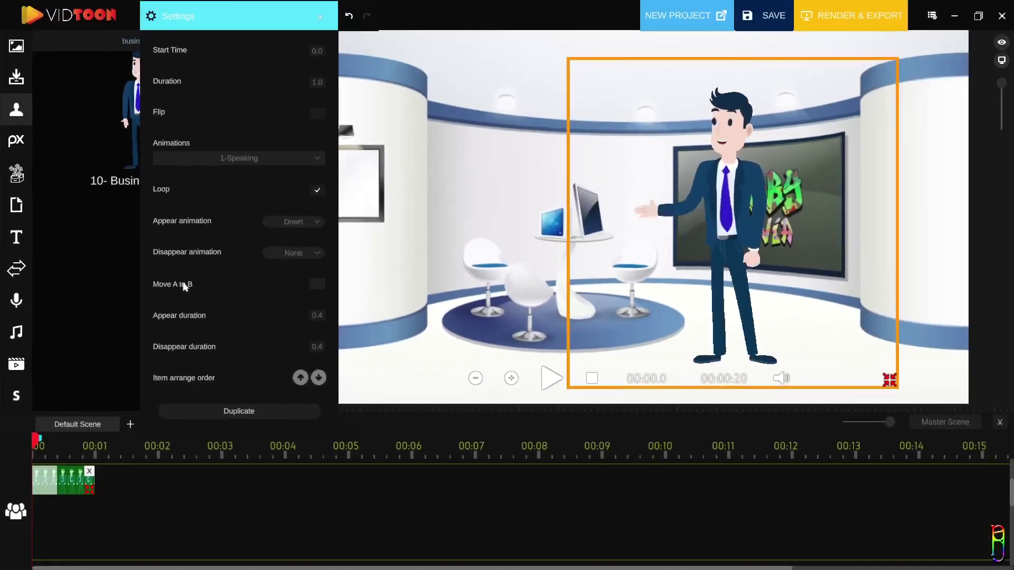
Enable Move A to B for the businessman, with its flag at the laptop table and him beside the wall screen, and preview it.
{"action": "left_click", "coordinate": [317, 284]}
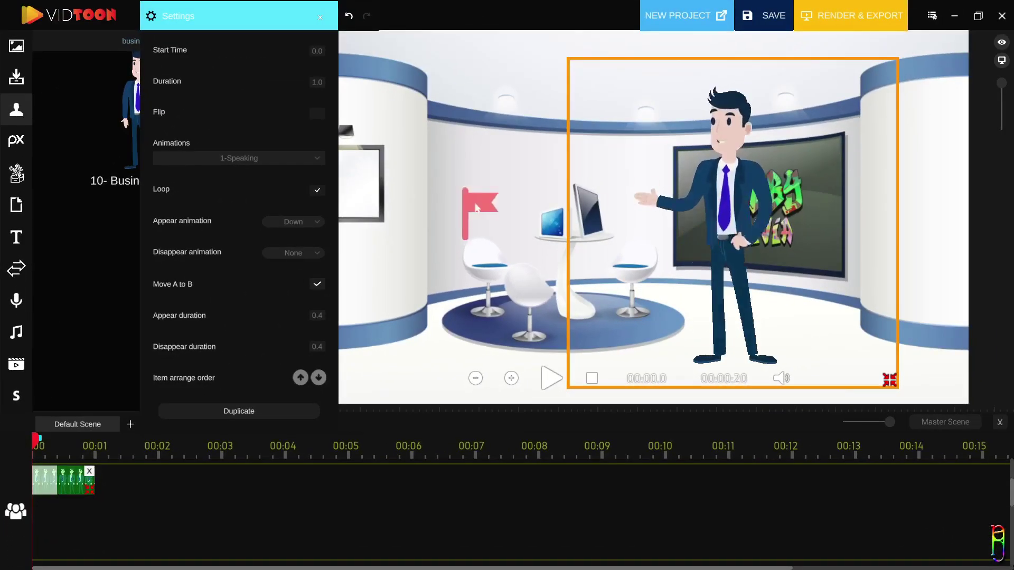
{"action": "left_click_drag", "start_coordinate": [469, 205], "coordinate": [577, 205]}
{"action": "left_click_drag", "start_coordinate": [853, 227], "coordinate": [930, 225]}
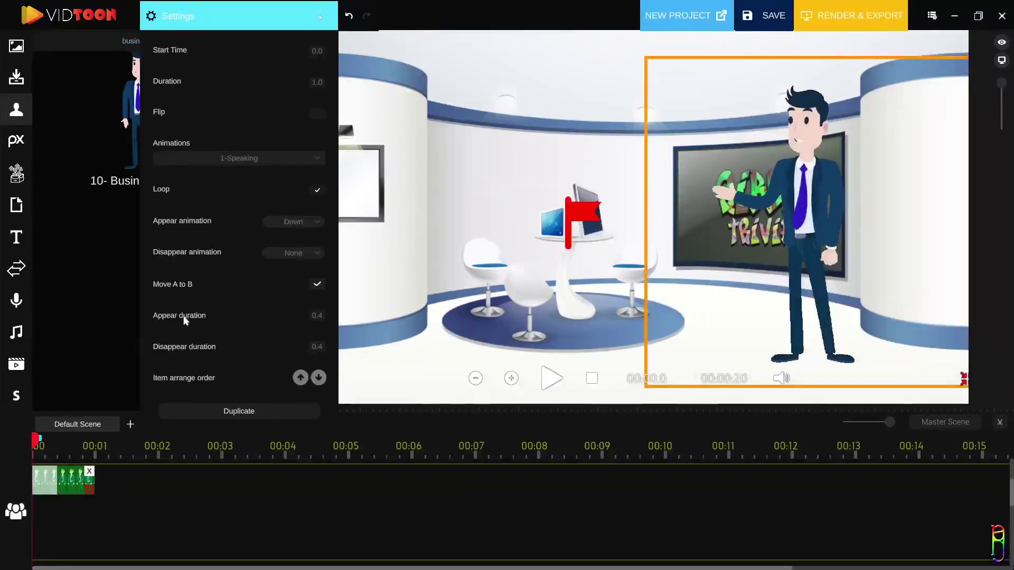
{"action": "key", "text": "space"}
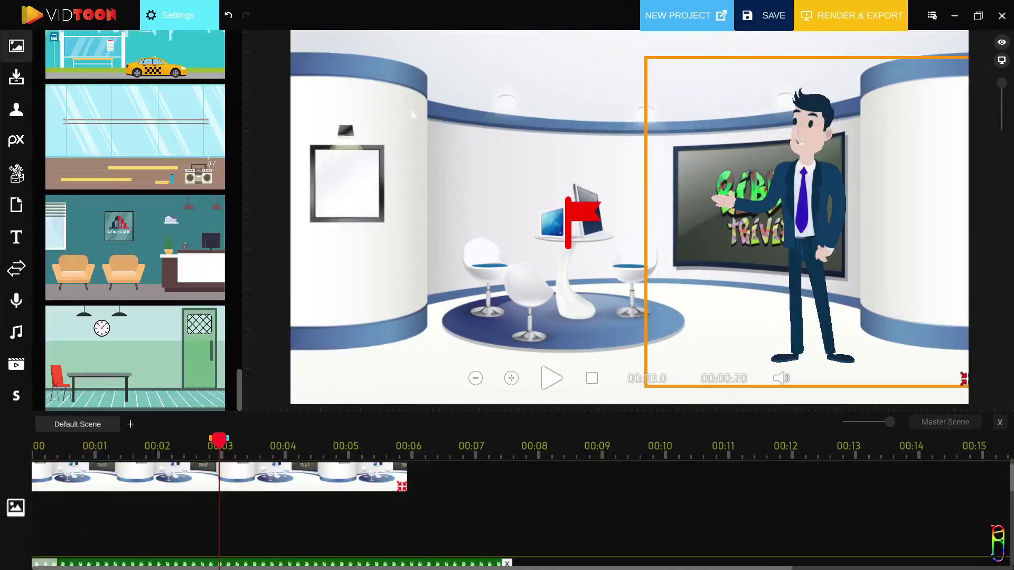
Extend the businessman's clip to about 7.6 seconds and the office background clip to about 11.3 seconds.
{"action": "left_click", "coordinate": [412, 115]}
{"action": "left_click_drag", "start_coordinate": [405, 491], "coordinate": [741, 486]}
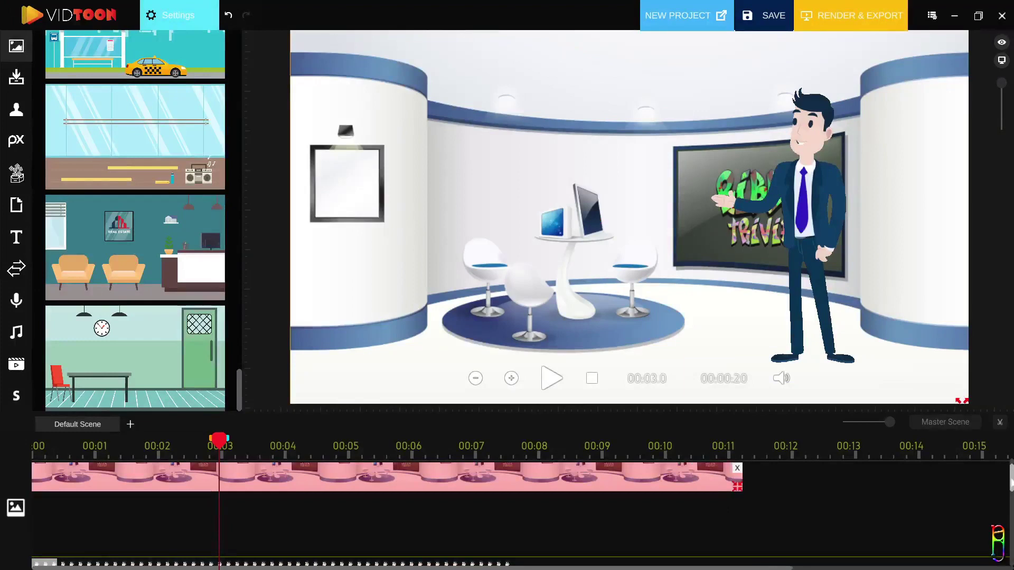
{"action": "mouse_move", "coordinate": [1011, 478]}
{"action": "left_mouse_down"}
{"action": "mouse_move", "coordinate": [1011, 495]}
{"action": "mouse_move", "coordinate": [1011, 481]}
{"action": "left_mouse_up"}
{"action": "scroll", "coordinate": [520, 512], "scroll_direction": "up", "scroll_amount": 2}
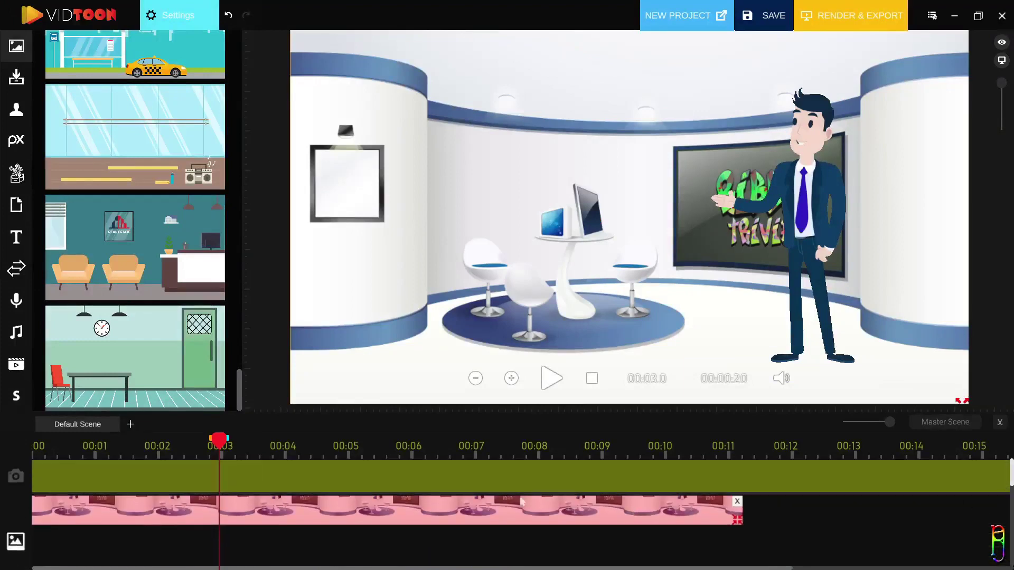
{"action": "scroll", "coordinate": [520, 512], "scroll_direction": "down", "scroll_amount": 3}
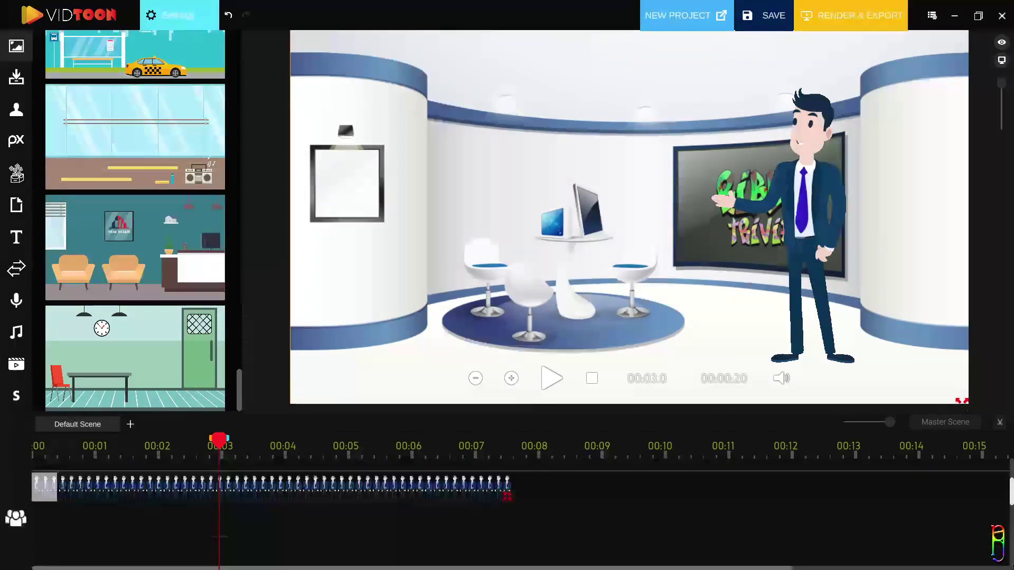
{"action": "scroll", "coordinate": [520, 512], "scroll_direction": "up", "scroll_amount": 1}
Add the 7-Photographer character near the laptop table and enlarge him to almost the businessman's height.
{"action": "left_click", "coordinate": [16, 110]}
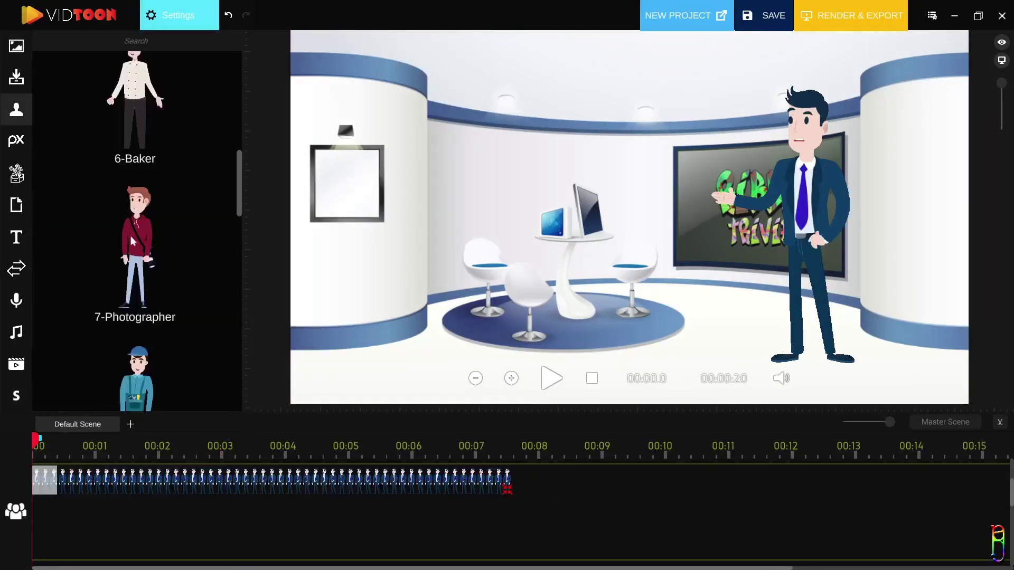
{"action": "left_click_drag", "start_coordinate": [135, 245], "coordinate": [482, 205]}
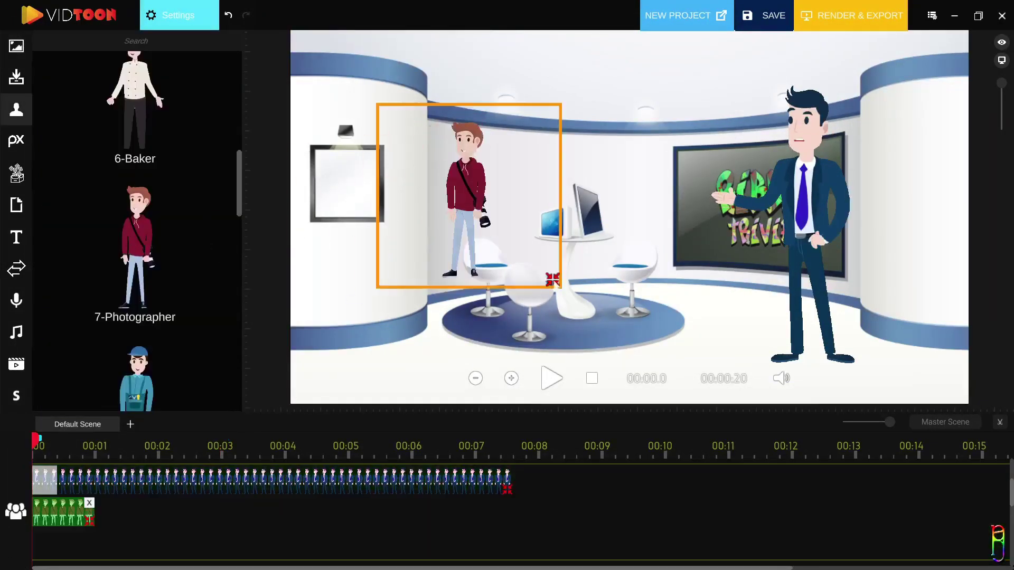
{"action": "left_click_drag", "start_coordinate": [552, 278], "coordinate": [664, 391]}
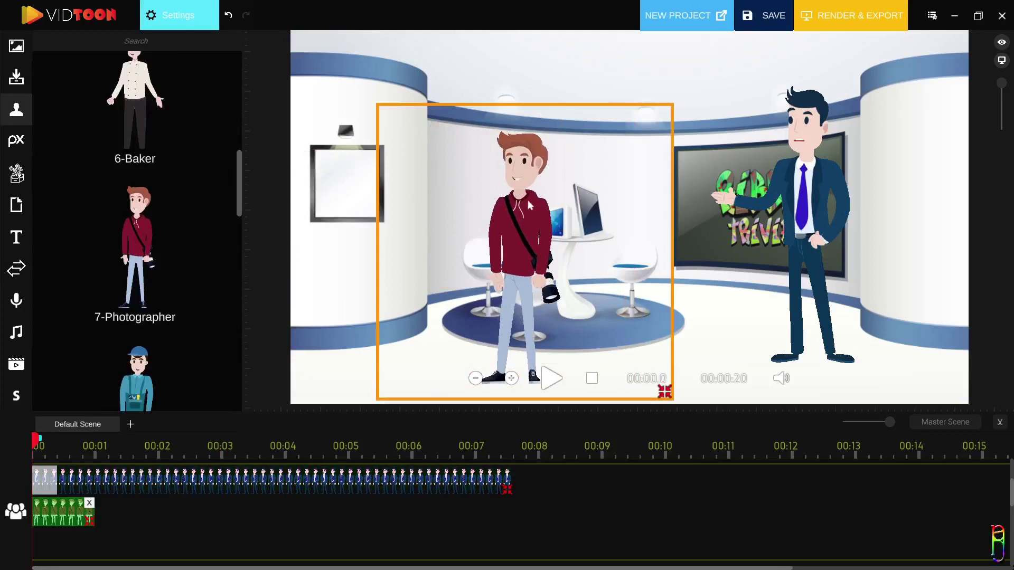
{"action": "left_click_drag", "start_coordinate": [529, 205], "coordinate": [499, 144]}
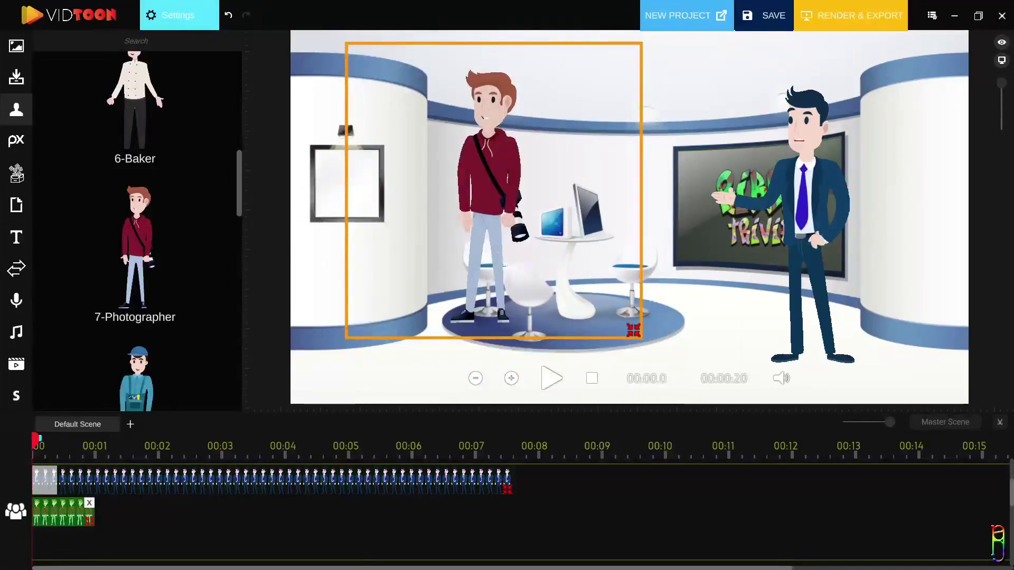
Lower the photographer to the businessman's floor level, scale him up slightly, and widen him with the free resize mode.
{"action": "left_click", "coordinate": [481, 183]}
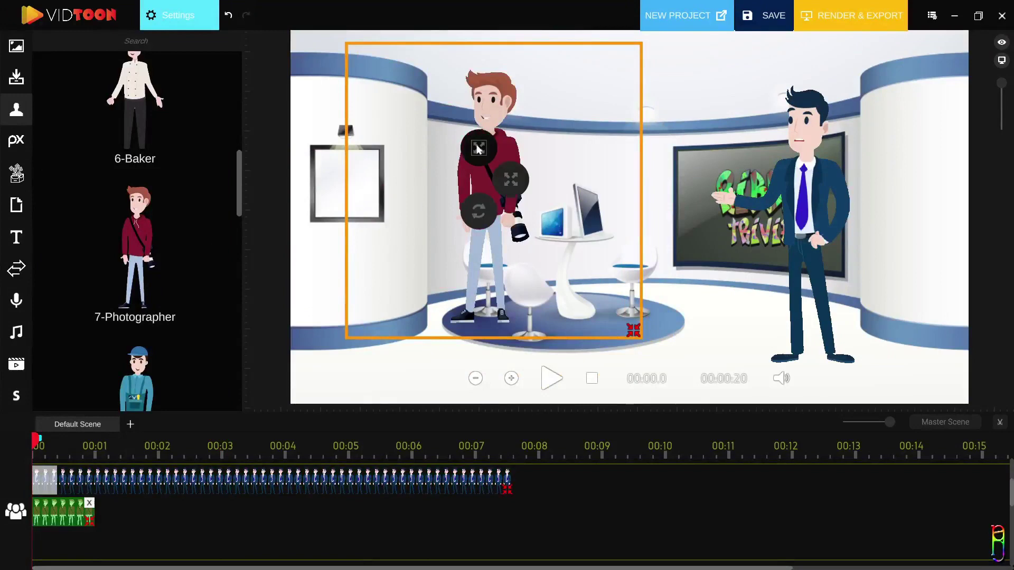
{"action": "left_click_drag", "start_coordinate": [477, 148], "coordinate": [496, 225]}
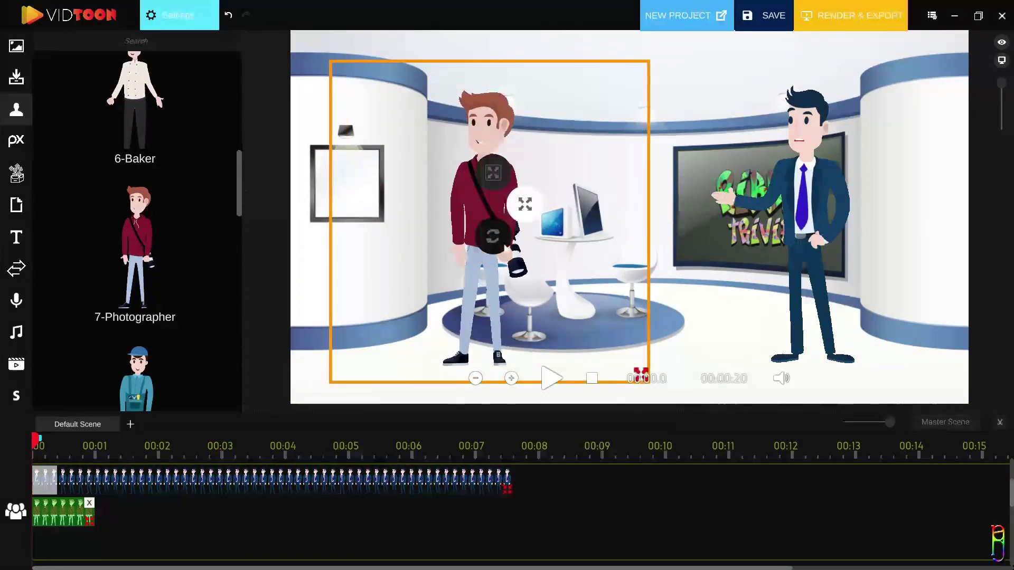
{"action": "mouse_move", "coordinate": [640, 376]}
{"action": "left_mouse_down"}
{"action": "mouse_move", "coordinate": [691, 280]}
{"action": "mouse_move", "coordinate": [628, 84]}
{"action": "mouse_move", "coordinate": [702, 206]}
{"action": "mouse_move", "coordinate": [660, 352]}
{"action": "mouse_move", "coordinate": [641, 376]}
{"action": "left_mouse_up"}
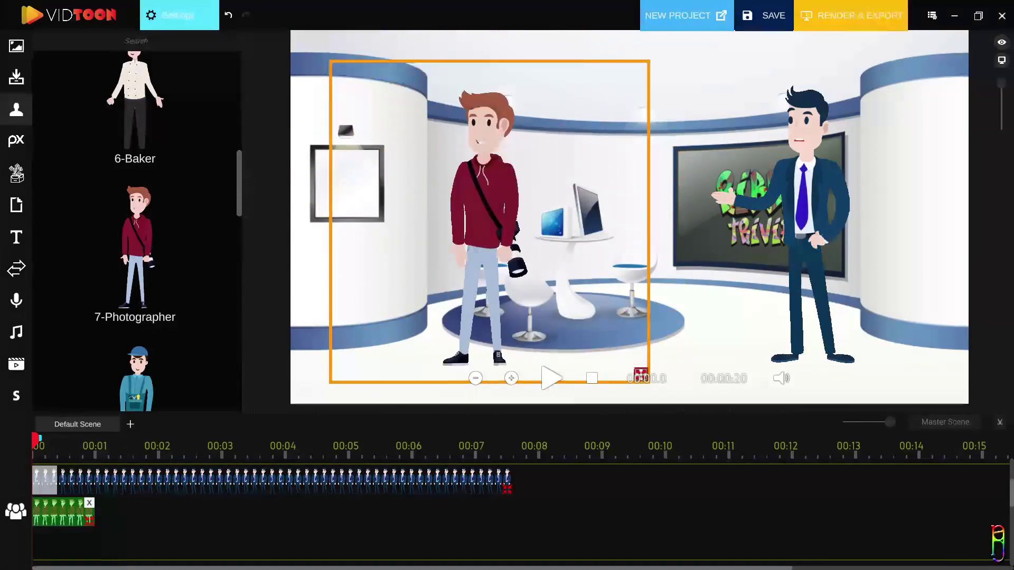
{"action": "left_click_drag", "start_coordinate": [641, 376], "coordinate": [644, 410]}
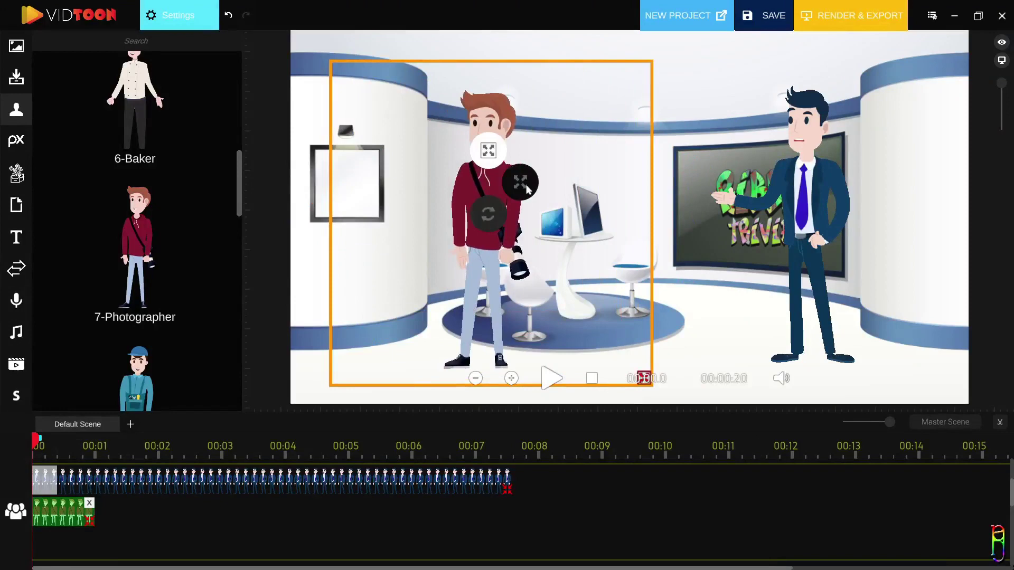
{"action": "left_click", "coordinate": [525, 184]}
{"action": "left_click_drag", "start_coordinate": [643, 378], "coordinate": [697, 381]}
Flip the photographer to face the businessman and move him to the left of the laptop table.
{"action": "left_click", "coordinate": [179, 15]}
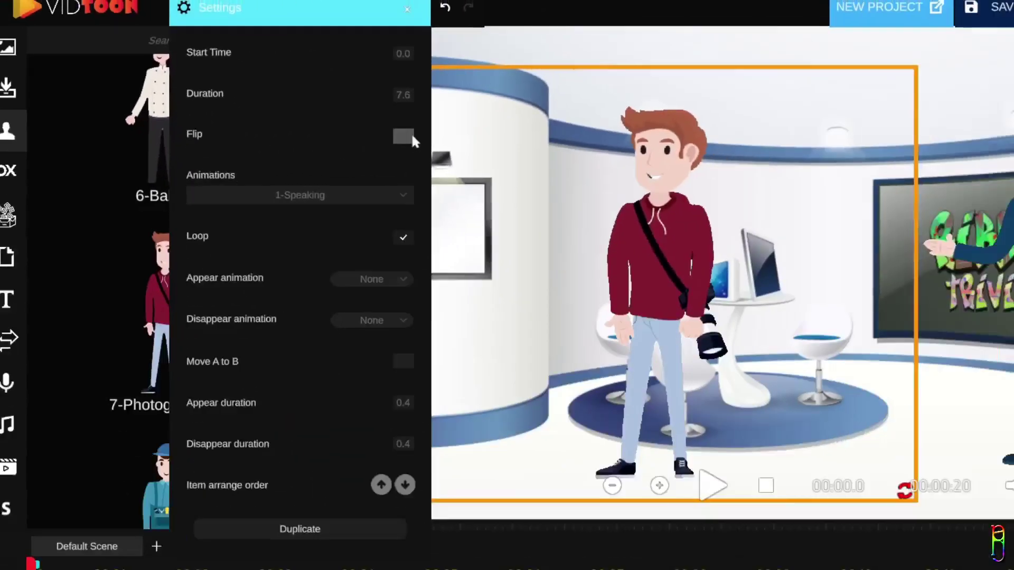
{"action": "left_click", "coordinate": [904, 274]}
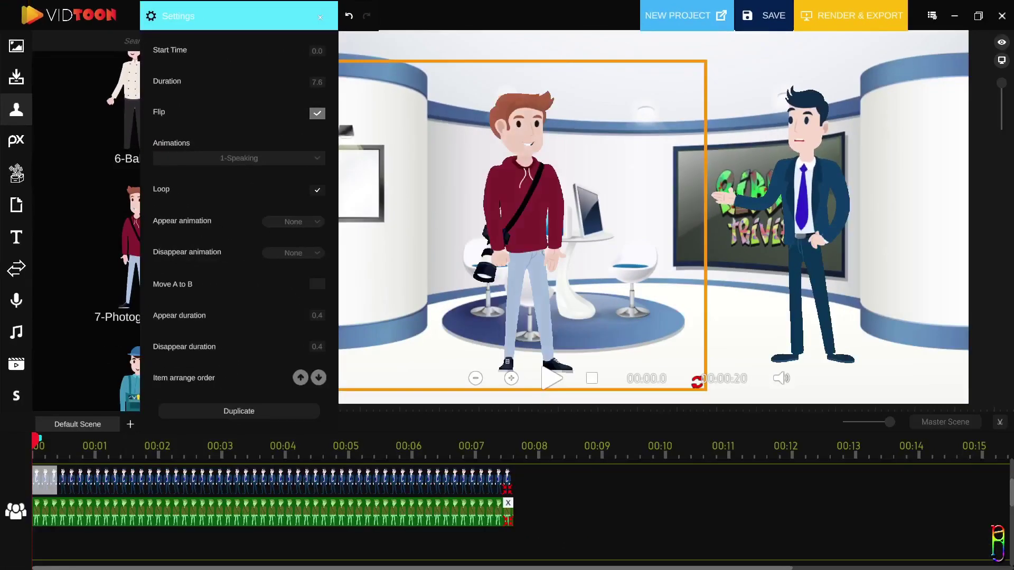
{"action": "left_click", "coordinate": [676, 216]}
{"action": "left_click", "coordinate": [562, 211]}
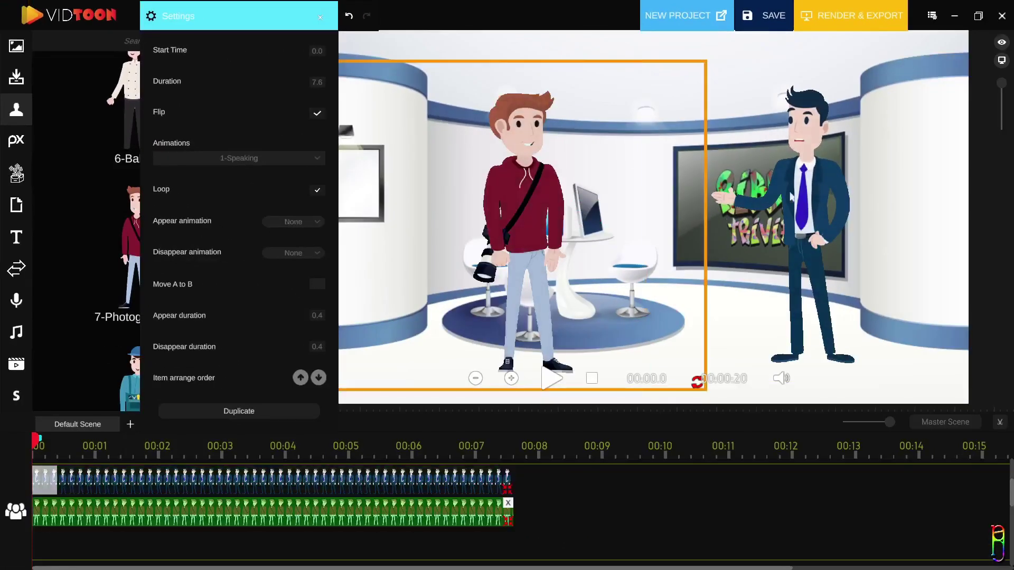
{"action": "left_click_drag", "start_coordinate": [526, 190], "coordinate": [447, 186]}
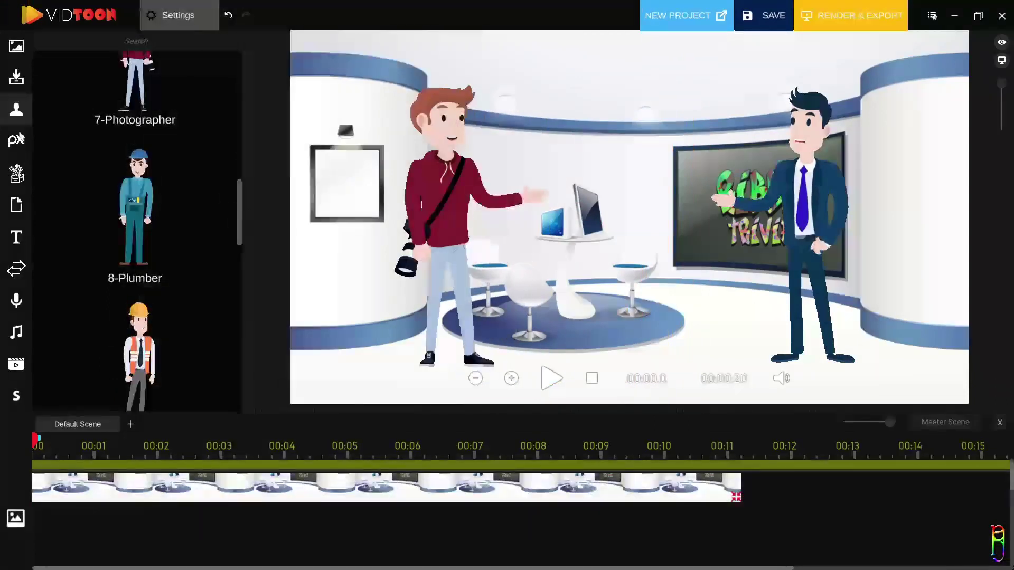
Search the Iconfinder library for "subscribe".
{"action": "left_click", "coordinate": [20, 150]}
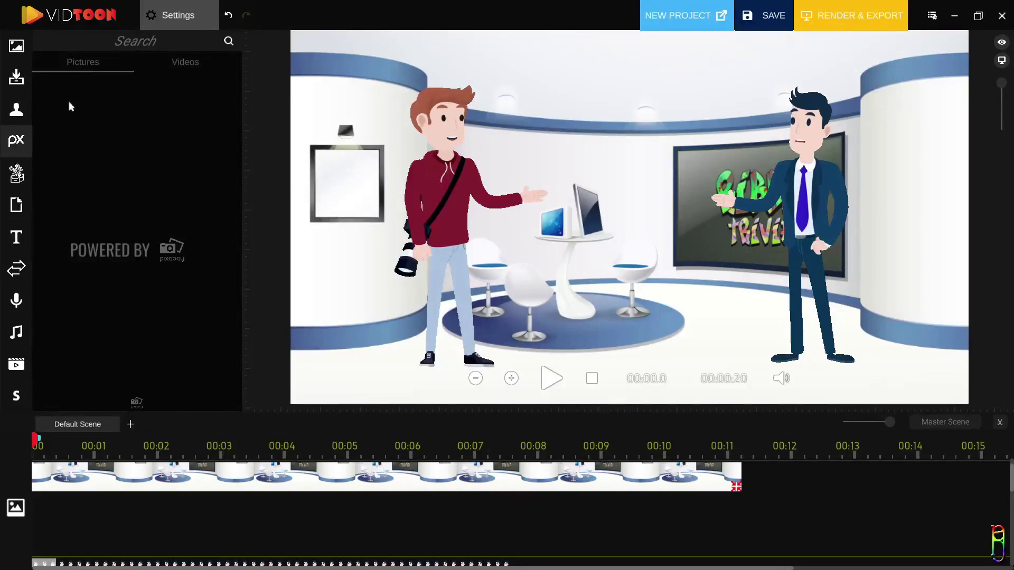
{"action": "left_click", "coordinate": [15, 176]}
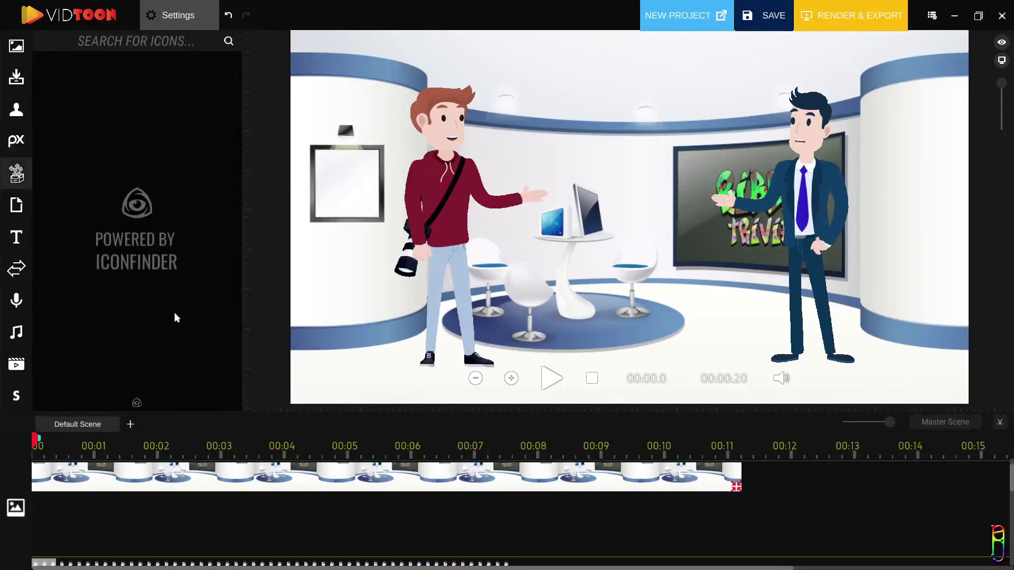
{"action": "left_click", "coordinate": [179, 40]}
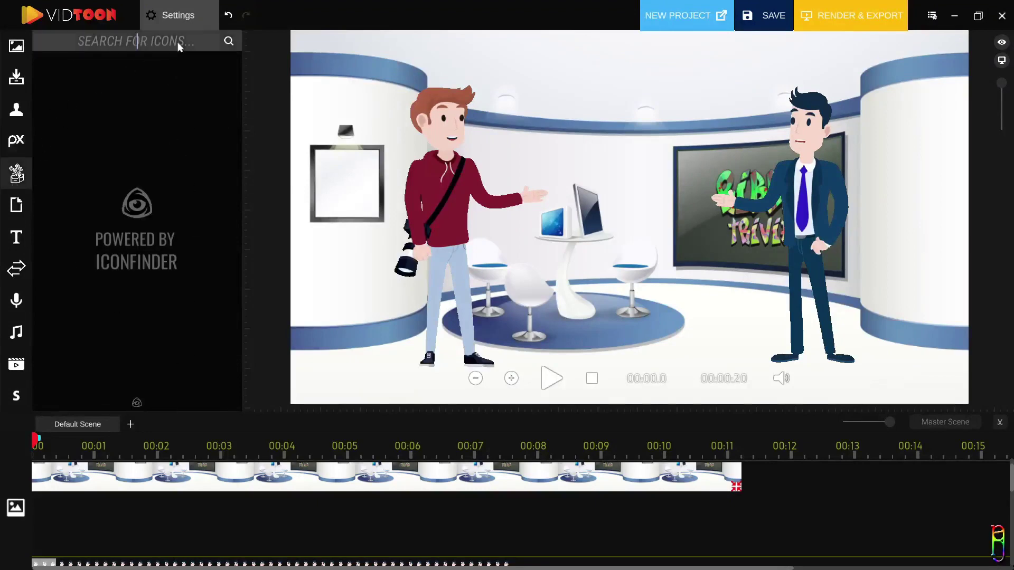
{"action": "type", "text": "subscribe"}
{"action": "key", "text": "Return"}
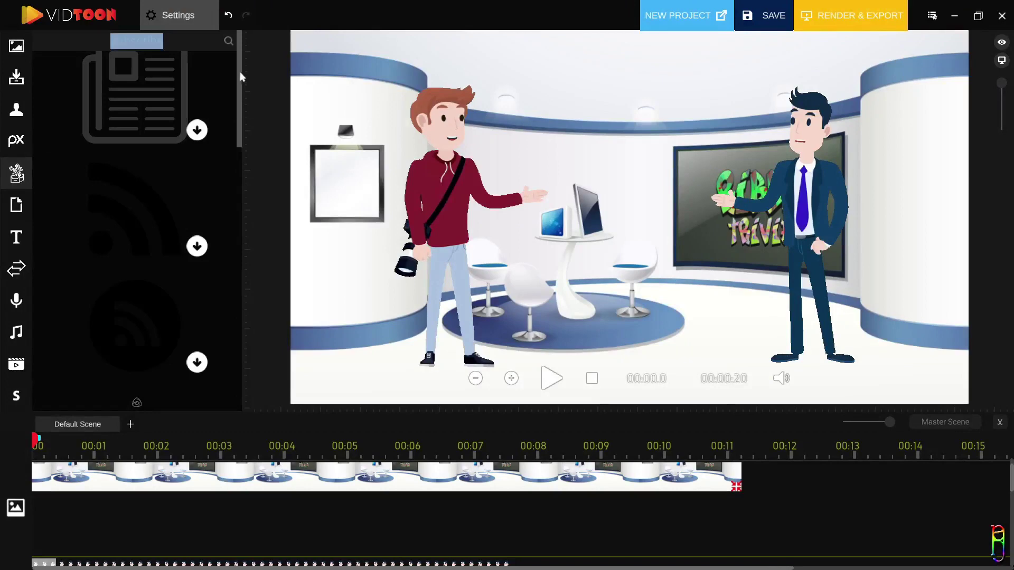
Download the red play-button icon and place it at the bottom center of the scene.
{"action": "scroll", "coordinate": [221, 293], "scroll_direction": "down", "scroll_amount": 5}
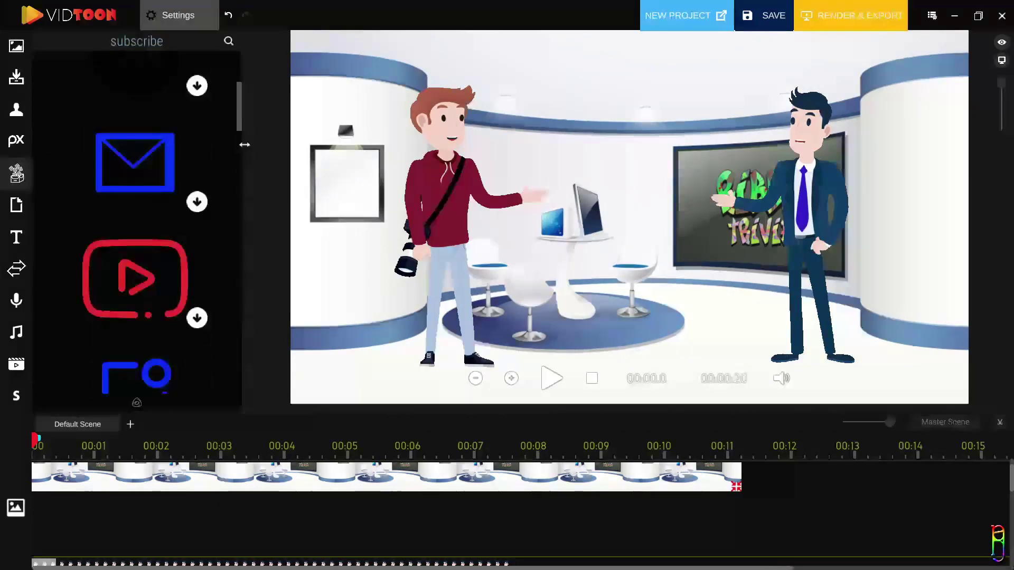
{"action": "left_click", "coordinate": [197, 317]}
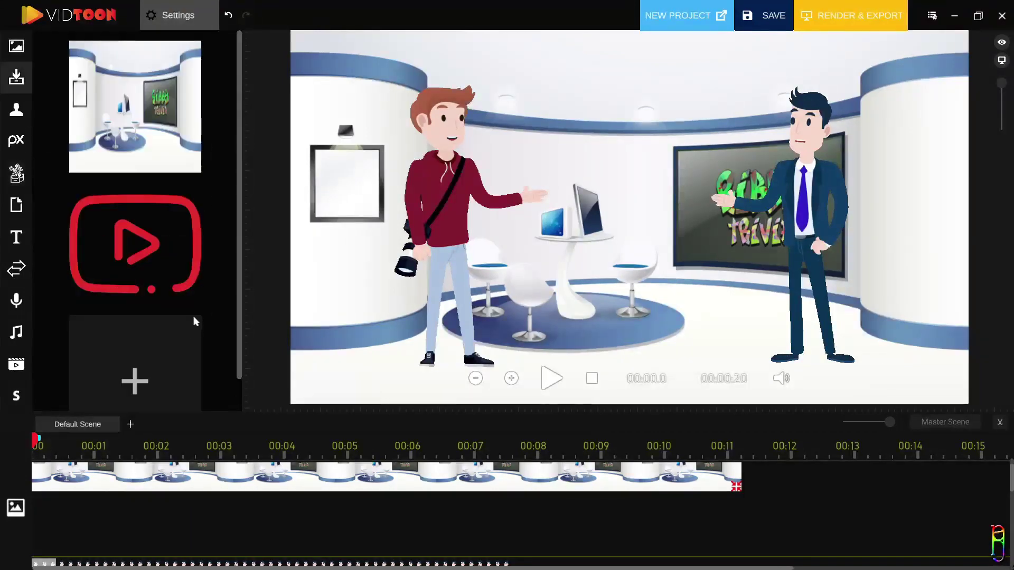
{"action": "left_click", "coordinate": [108, 241]}
{"action": "left_click_drag", "start_coordinate": [647, 120], "coordinate": [628, 320]}
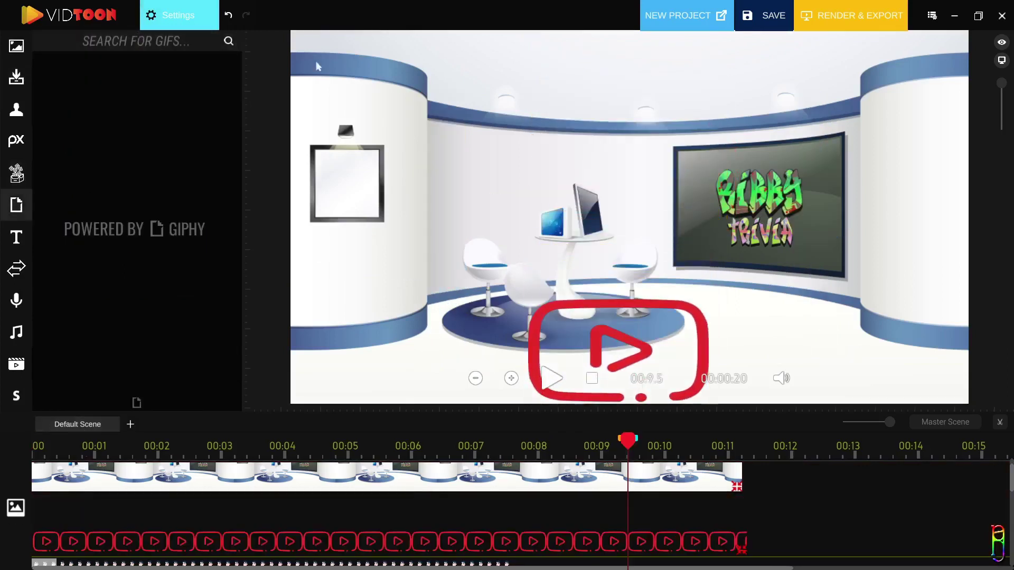
Search the Giphy library for "subscribe" and add the green-background subscribe GIF to the scene.
{"action": "type", "text": "ribe"}
{"action": "key", "text": "Return"}
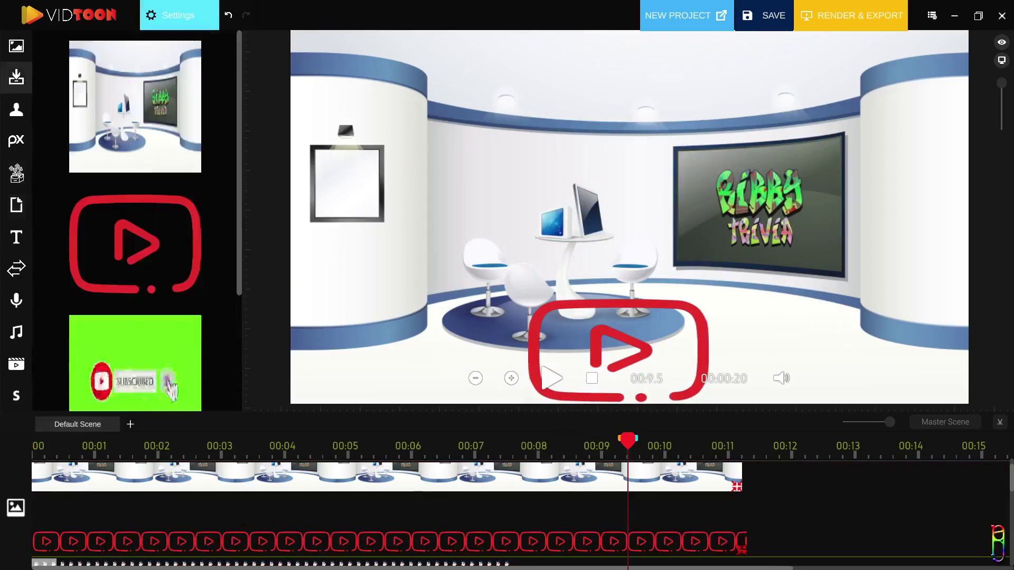
{"action": "left_click", "coordinate": [166, 377]}
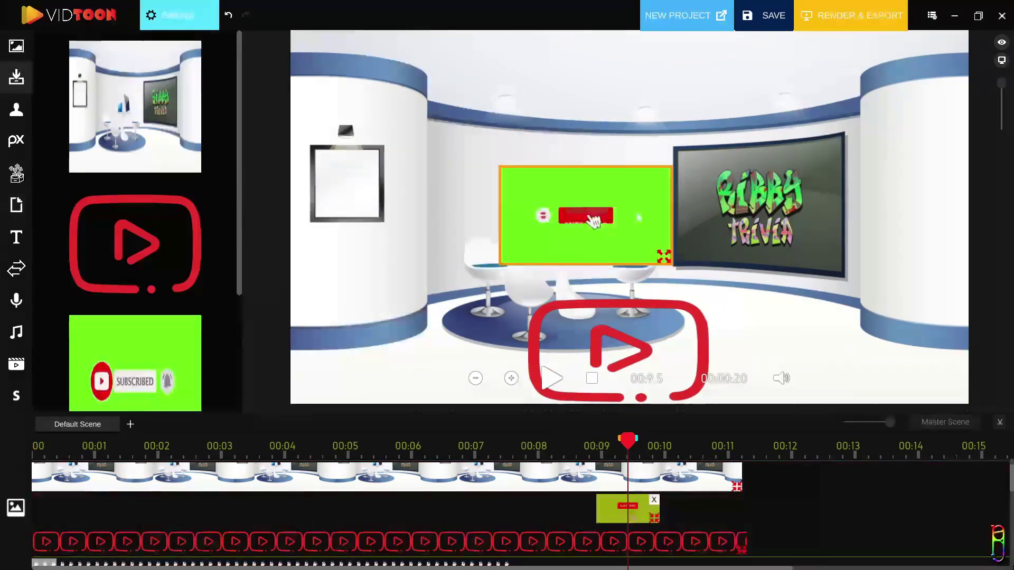
Give the subscribe GIF Zoom in and Zoom out animations, and retime its clip to start at 1.5 seconds and last 4.7 seconds.
{"action": "left_click", "coordinate": [173, 11]}
{"action": "left_click", "coordinate": [306, 194]}
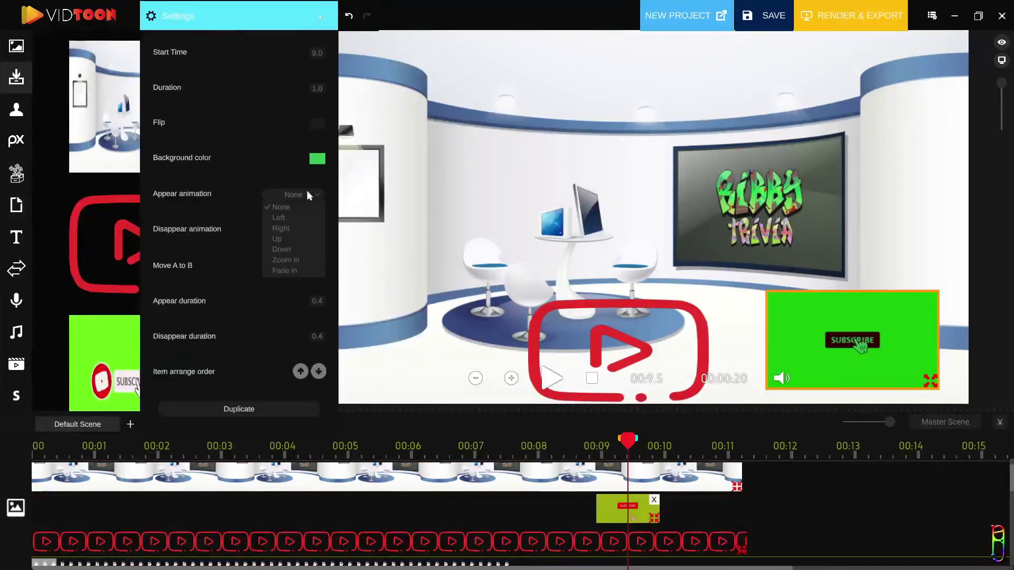
{"action": "left_click", "coordinate": [290, 260]}
{"action": "left_click", "coordinate": [293, 230]}
{"action": "left_click", "coordinate": [288, 295]}
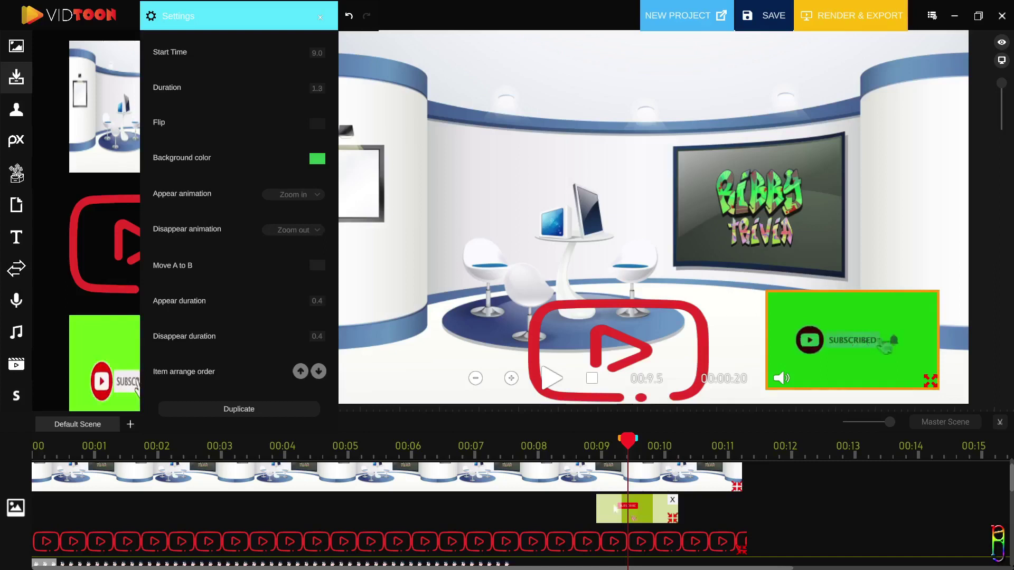
{"action": "left_click_drag", "start_coordinate": [634, 509], "coordinate": [420, 519]}
{"action": "left_click", "coordinate": [109, 446]}
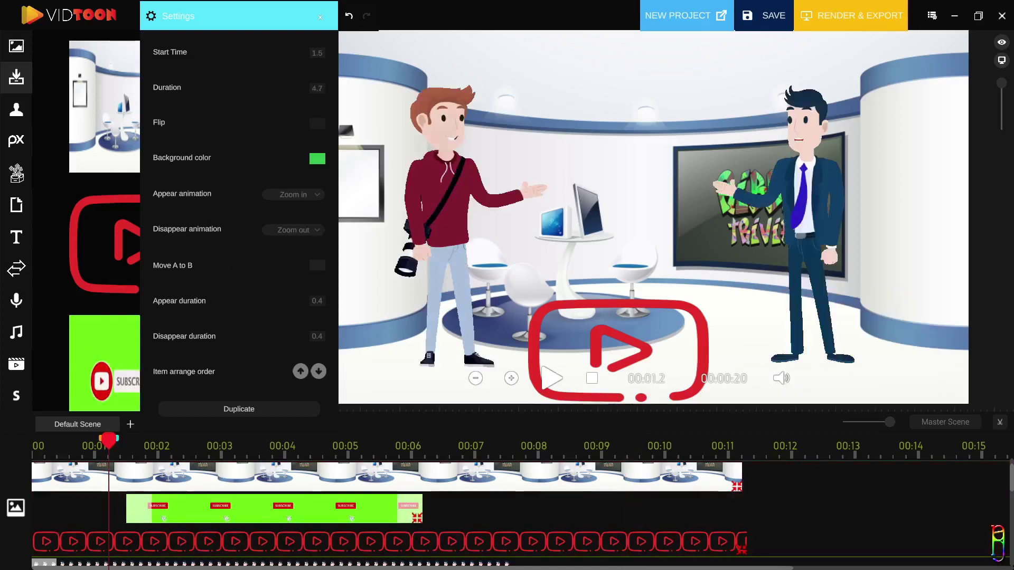
Preview the scene and add the Motion Titles Pack template to the text track.
{"action": "key", "text": "space"}
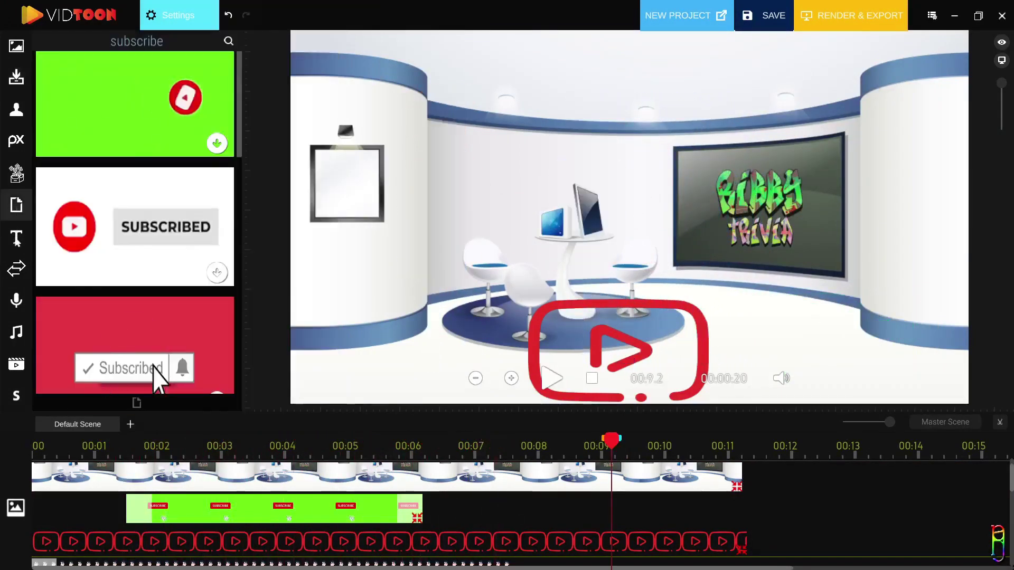
{"action": "left_click", "coordinate": [17, 238]}
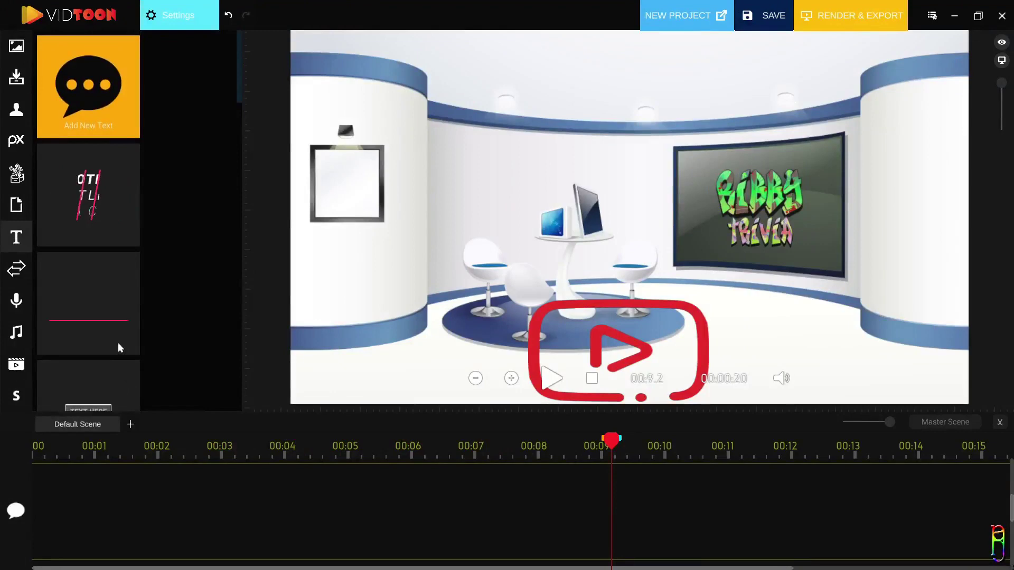
{"action": "left_click_drag", "start_coordinate": [98, 205], "coordinate": [393, 499]}
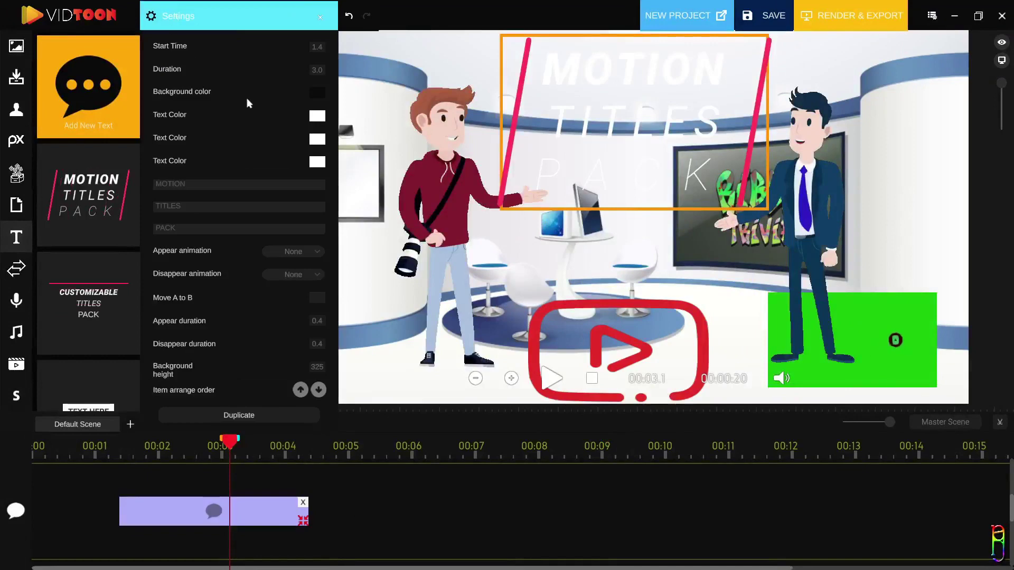
Color the motion title's first line bright green, its second line red and its third line black.
{"action": "left_click", "coordinate": [316, 115]}
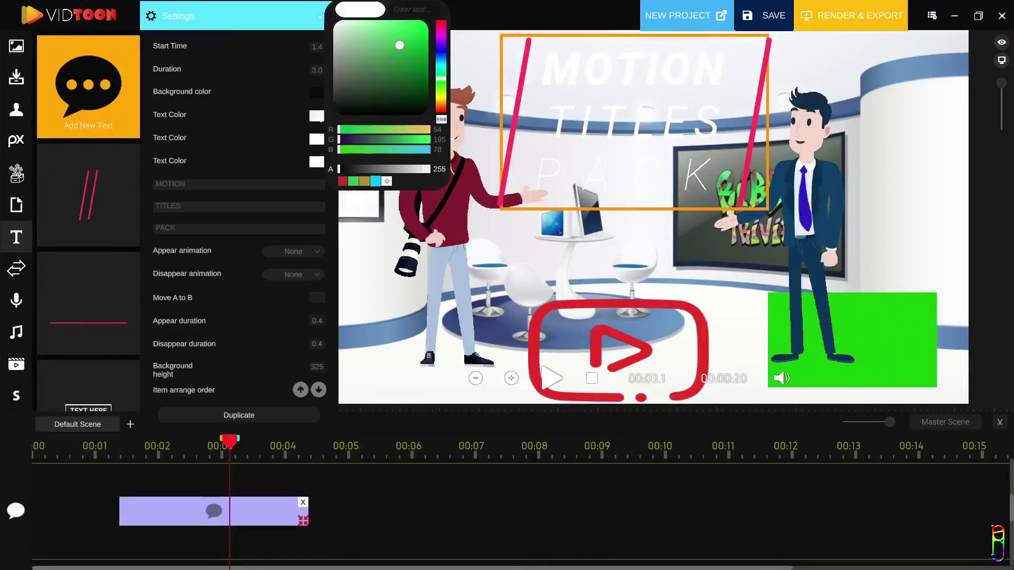
{"action": "left_click", "coordinate": [414, 43]}
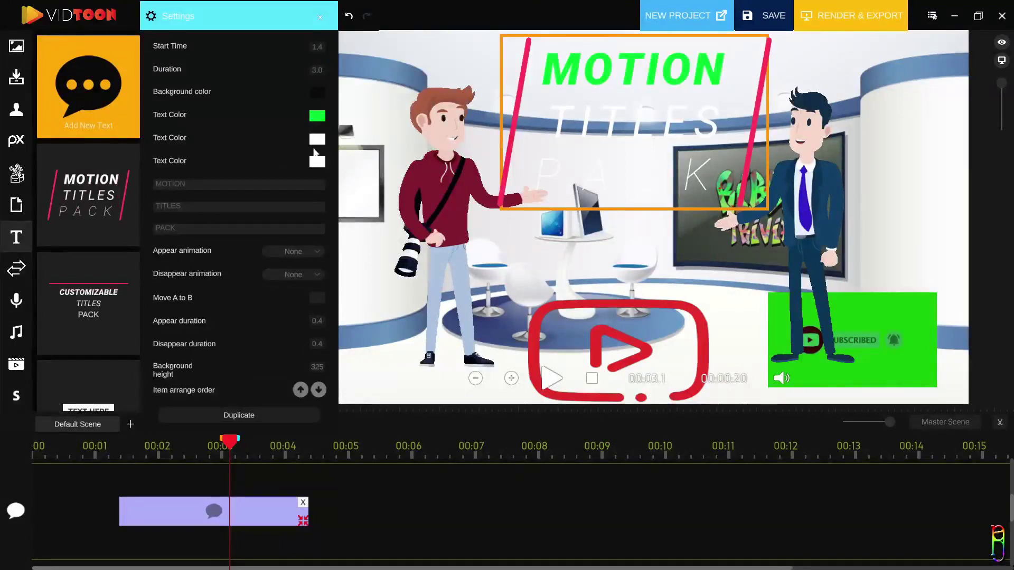
{"action": "left_click", "coordinate": [315, 143]}
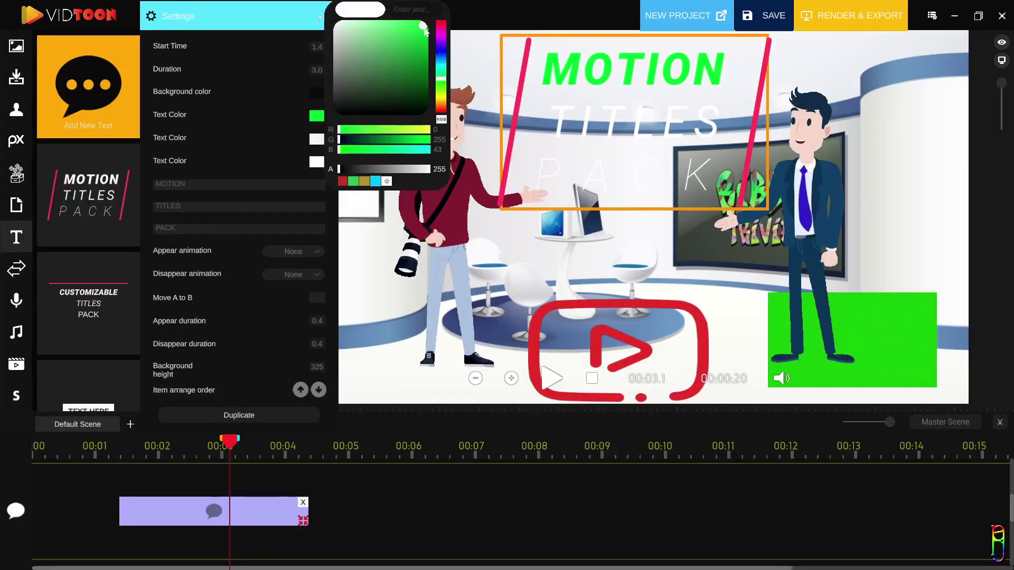
{"action": "left_click", "coordinate": [342, 182]}
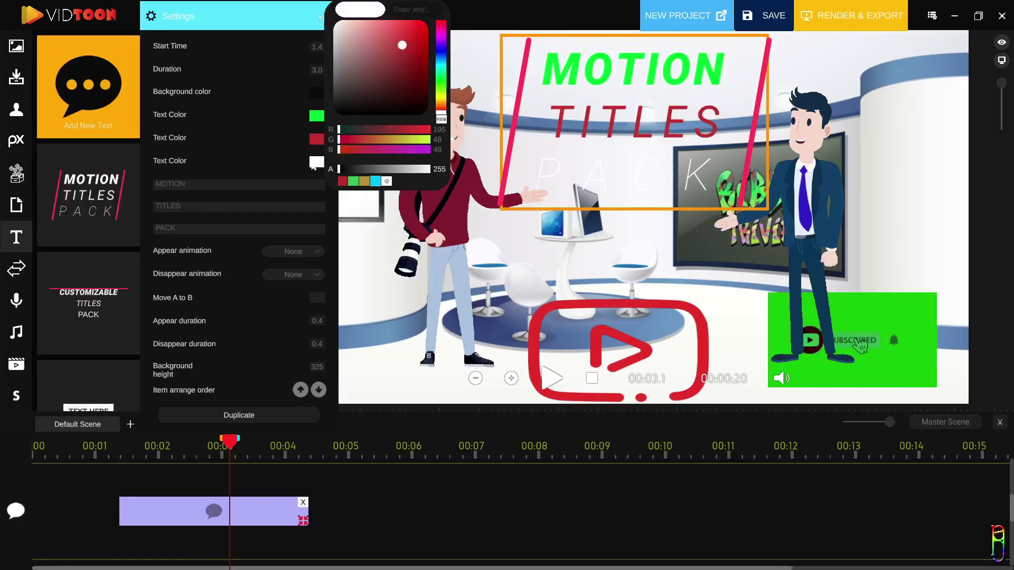
{"action": "left_click_drag", "start_coordinate": [409, 38], "coordinate": [290, 131]}
{"action": "left_click", "coordinate": [290, 131]}
Replace the title's three lines with "PLEASE", "SUB TO" and "channel", and shift the title slightly down on the canvas.
{"action": "left_click", "coordinate": [217, 186]}
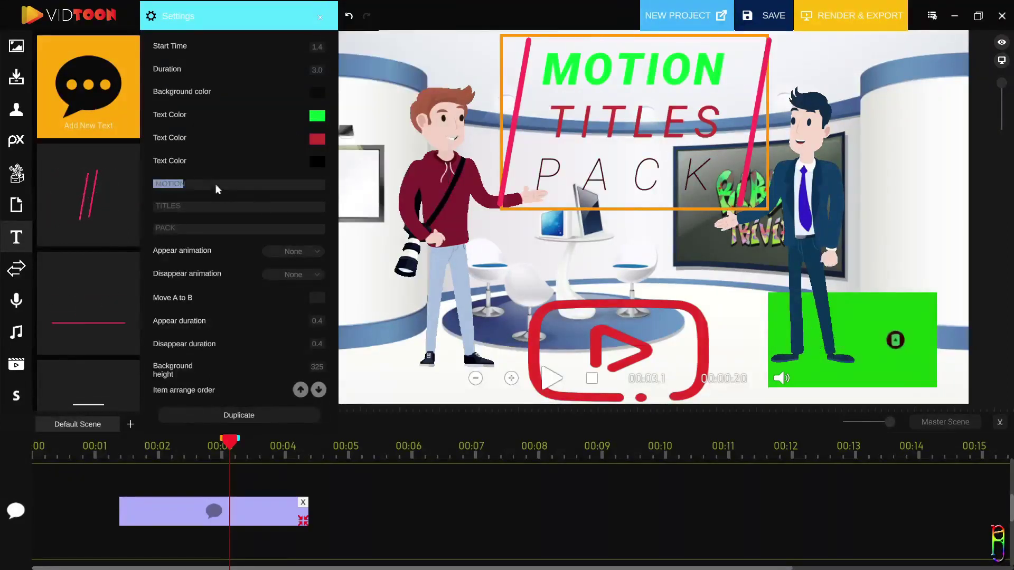
{"action": "type", "text": "PLEASE"}
{"action": "left_click", "coordinate": [191, 207]}
{"action": "type", "text": "SUBSCRIBE"}
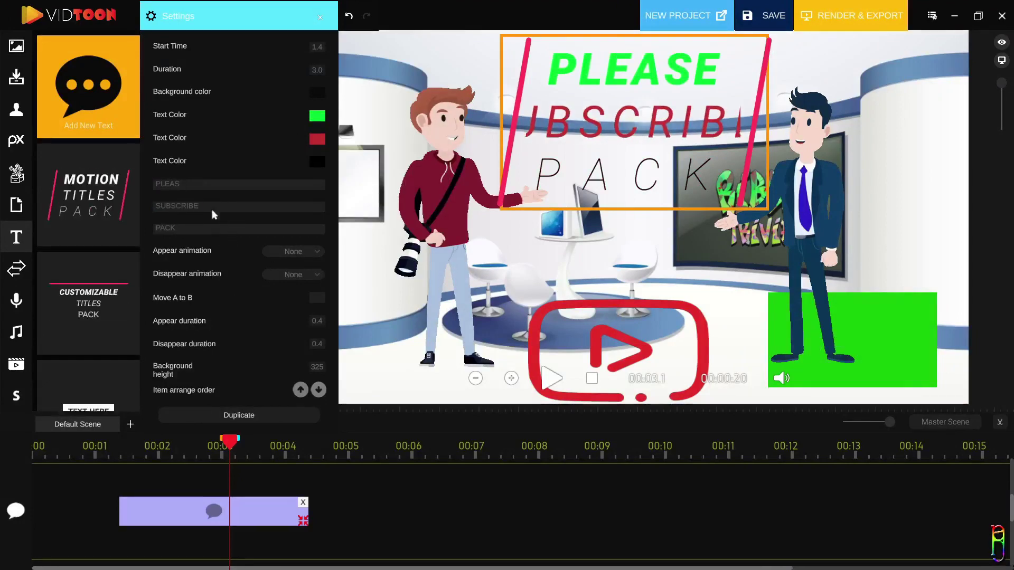
{"action": "double_click", "coordinate": [212, 209]}
{"action": "type", "text": "SUB TO"}
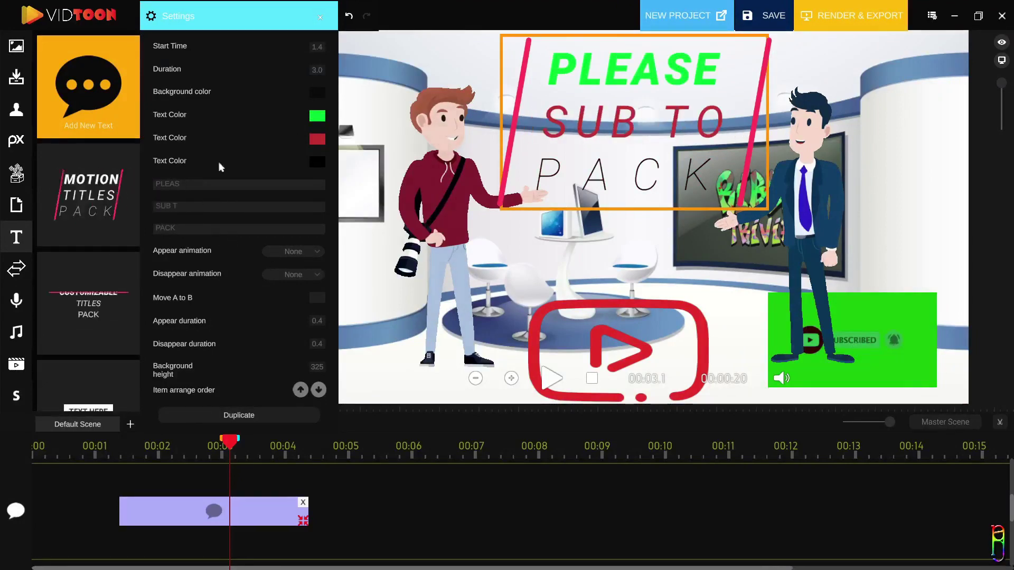
{"action": "left_click", "coordinate": [207, 228]}
{"action": "type", "text": "D channel"}
{"action": "left_click_drag", "start_coordinate": [768, 204], "coordinate": [747, 243]}
{"action": "type", "text": "l"}
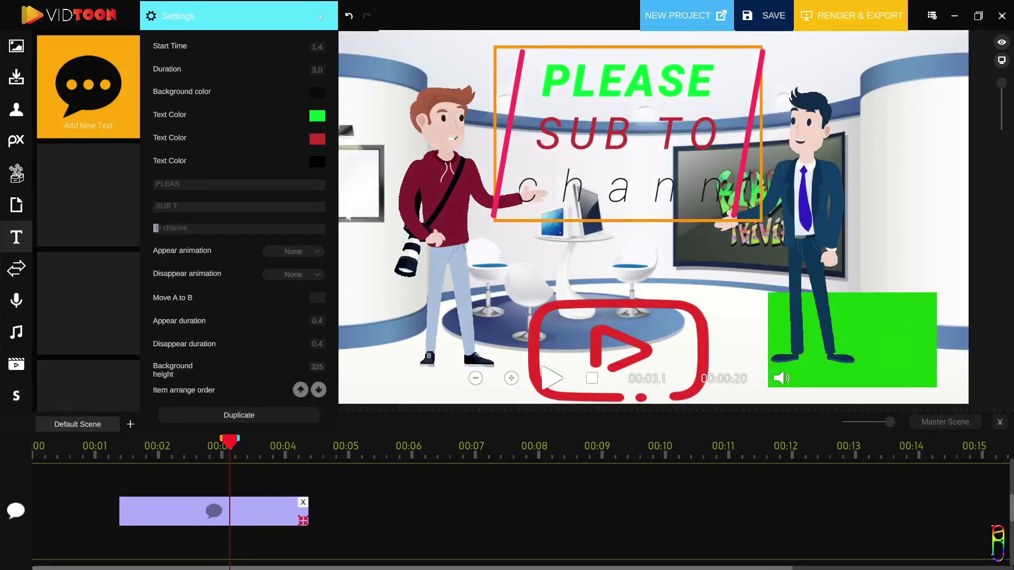
Move the title clip to the start of the timeline and play the scene from the beginning.
{"action": "left_click", "coordinate": [319, 18]}
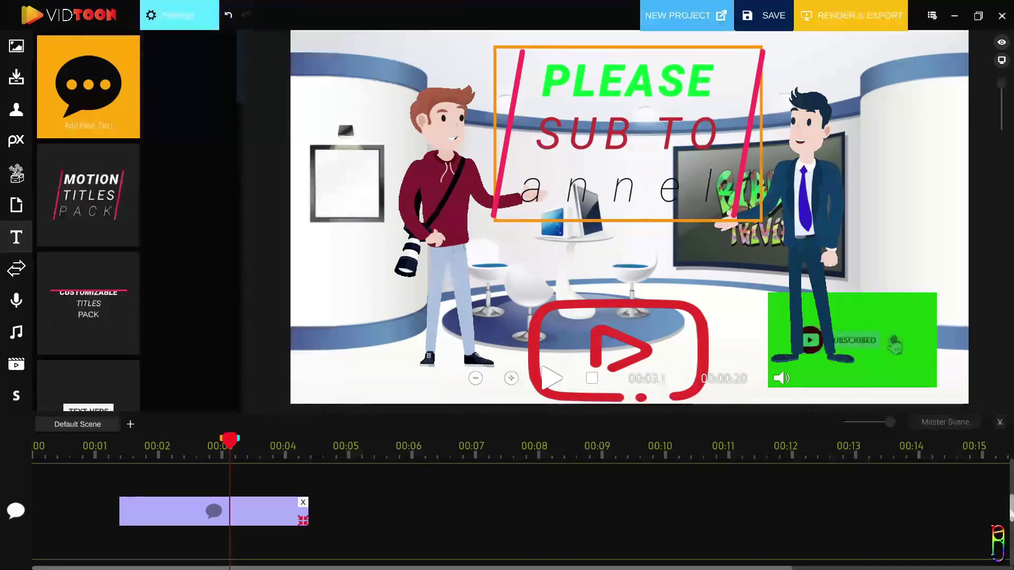
{"action": "left_click_drag", "start_coordinate": [209, 522], "coordinate": [122, 491]}
{"action": "left_click_drag", "start_coordinate": [229, 441], "coordinate": [34, 442]}
{"action": "left_click", "coordinate": [549, 378]}
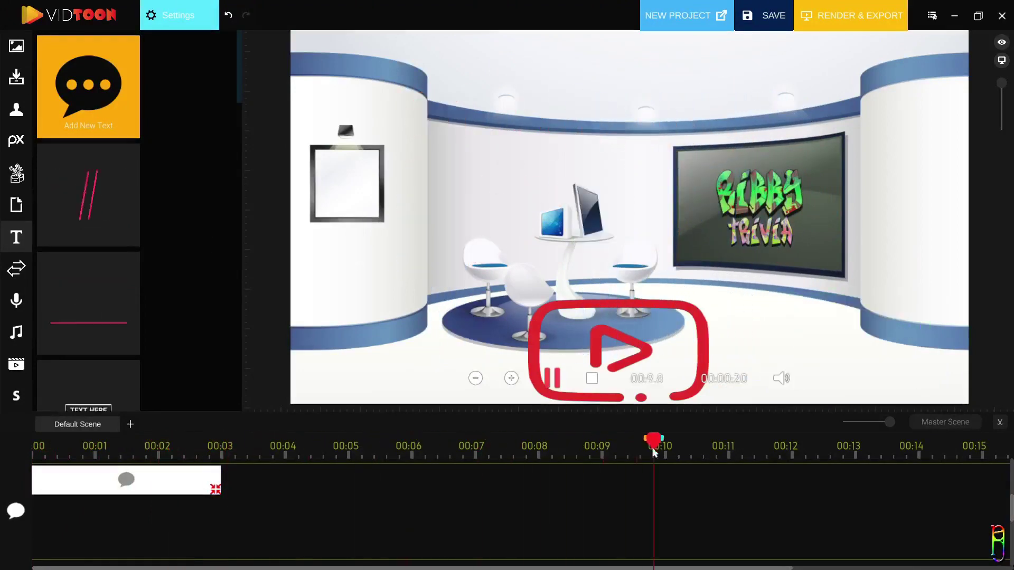
{"action": "left_click_drag", "start_coordinate": [654, 444], "coordinate": [34, 436]}
Add the circular transition at the start of the image track.
{"action": "scroll", "coordinate": [461, 472], "scroll_direction": "up", "scroll_amount": 5}
{"action": "scroll", "coordinate": [462, 472], "scroll_direction": "down", "scroll_amount": 1}
{"action": "left_click", "coordinate": [15, 278]}
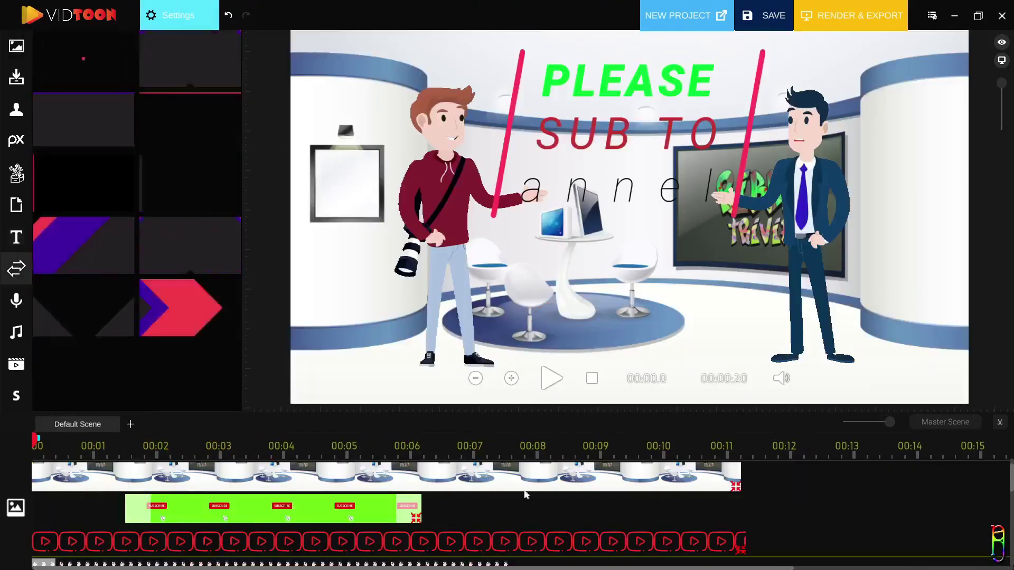
{"action": "left_click_drag", "start_coordinate": [86, 69], "coordinate": [172, 520]}
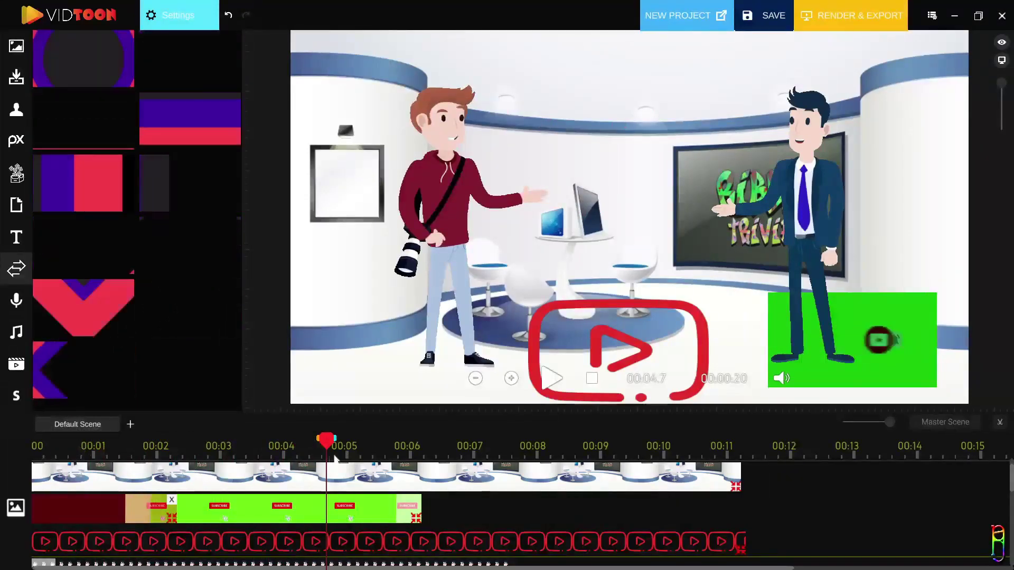
Play the scene from the start to preview the transition with the title and characters.
{"action": "left_click", "coordinate": [44, 451]}
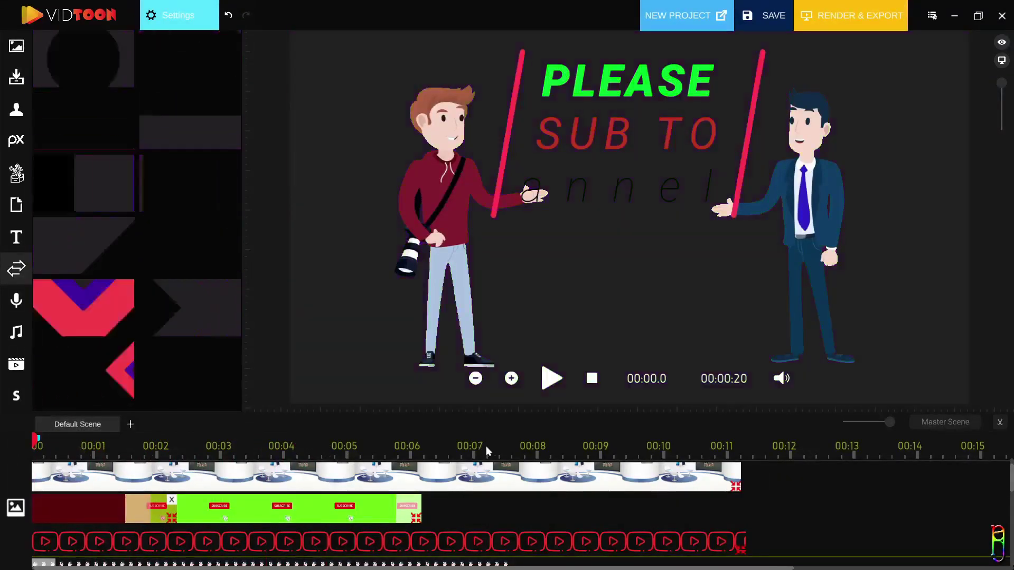
{"action": "key", "text": "space"}
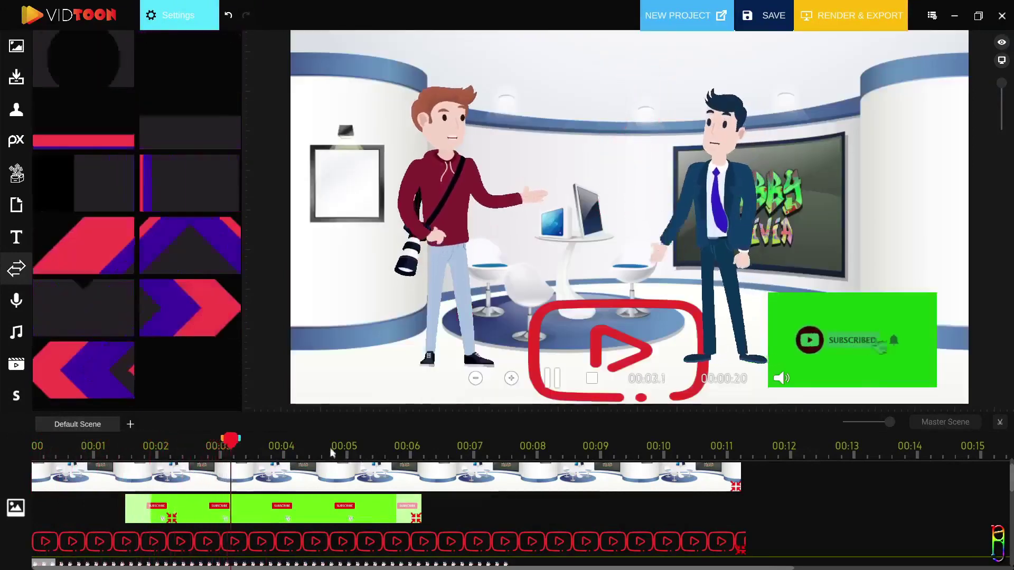
{"action": "left_click", "coordinate": [257, 454]}
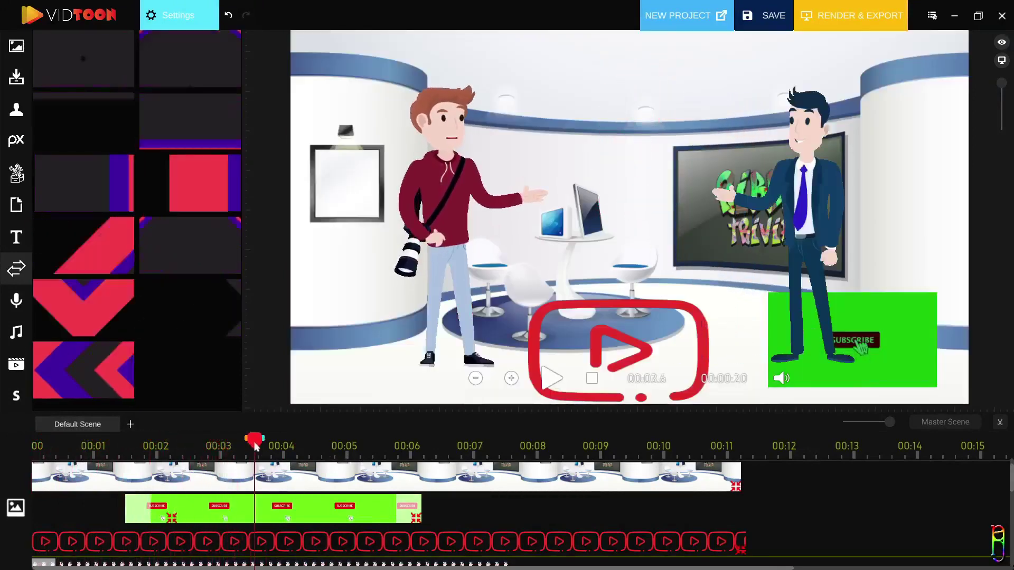
{"action": "left_click_drag", "start_coordinate": [258, 455], "coordinate": [13, 457]}
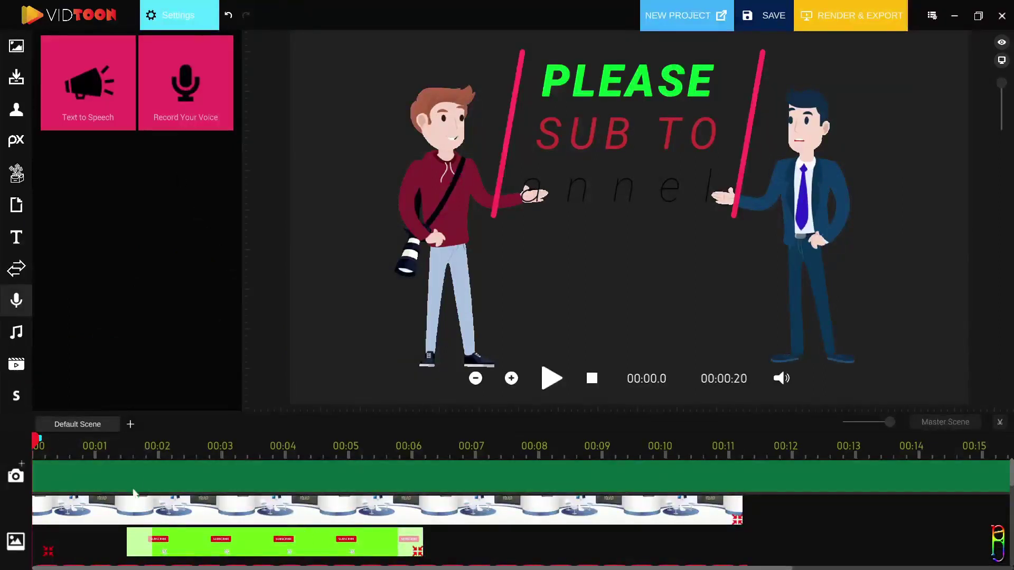
{"action": "left_click", "coordinate": [552, 378]}
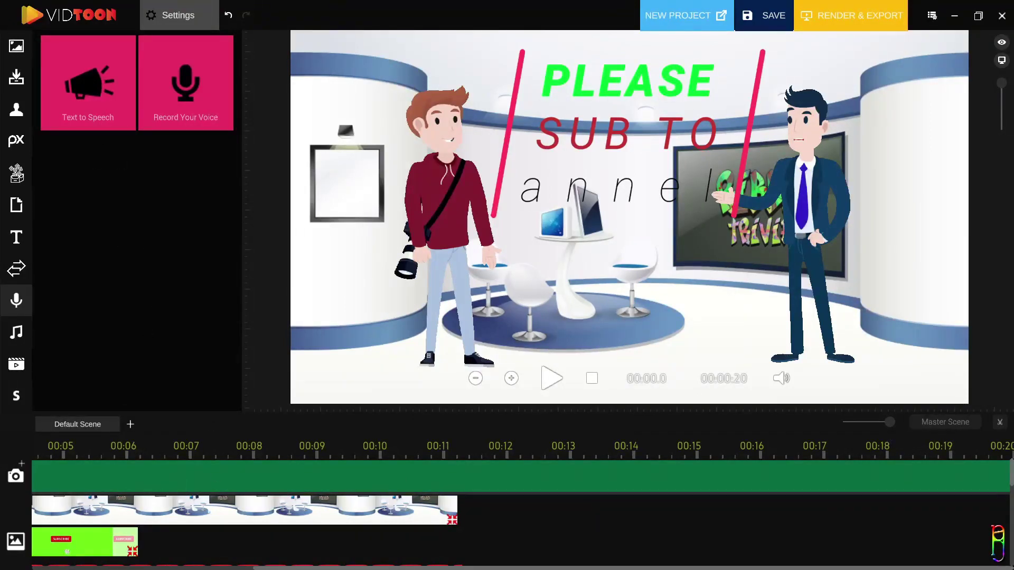
Examine the scene's timeline tracks from the camera track down to the character speech track.
{"action": "scroll", "coordinate": [13, 495], "scroll_direction": "down", "scroll_amount": 3}
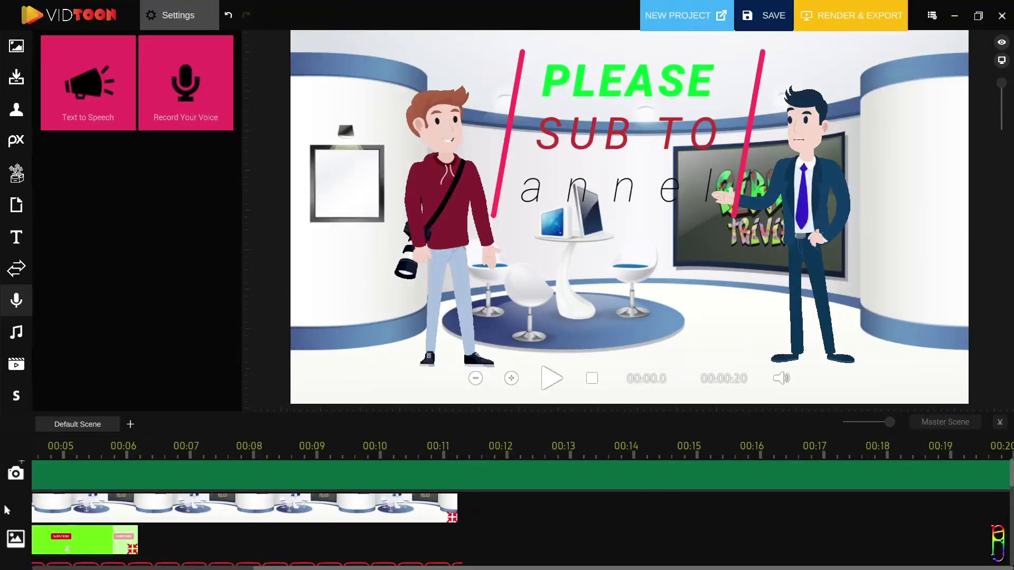
{"action": "scroll", "coordinate": [816, 554], "scroll_direction": "left", "scroll_amount": 1}
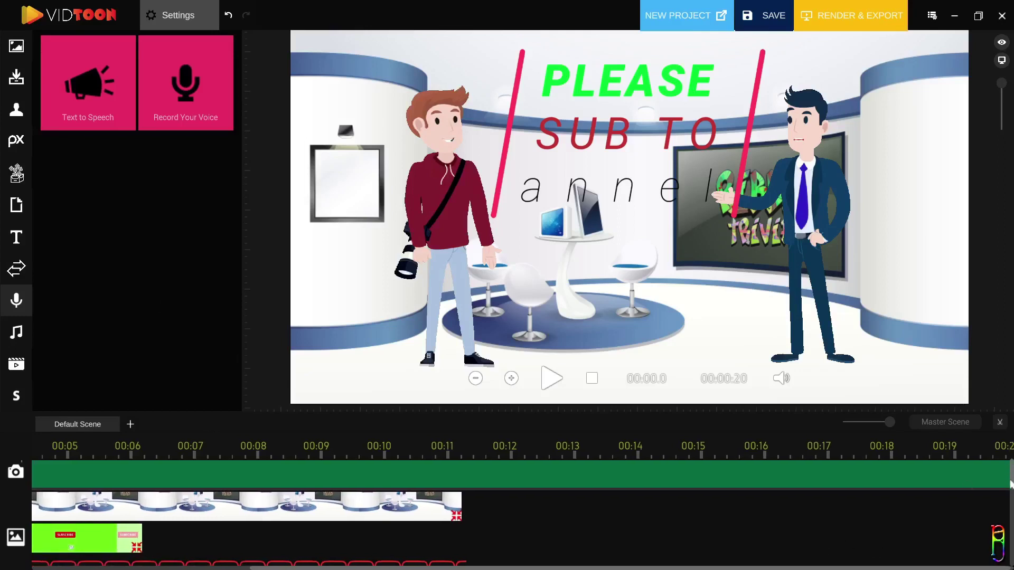
{"action": "left_click_drag", "start_coordinate": [1011, 477], "coordinate": [1012, 538]}
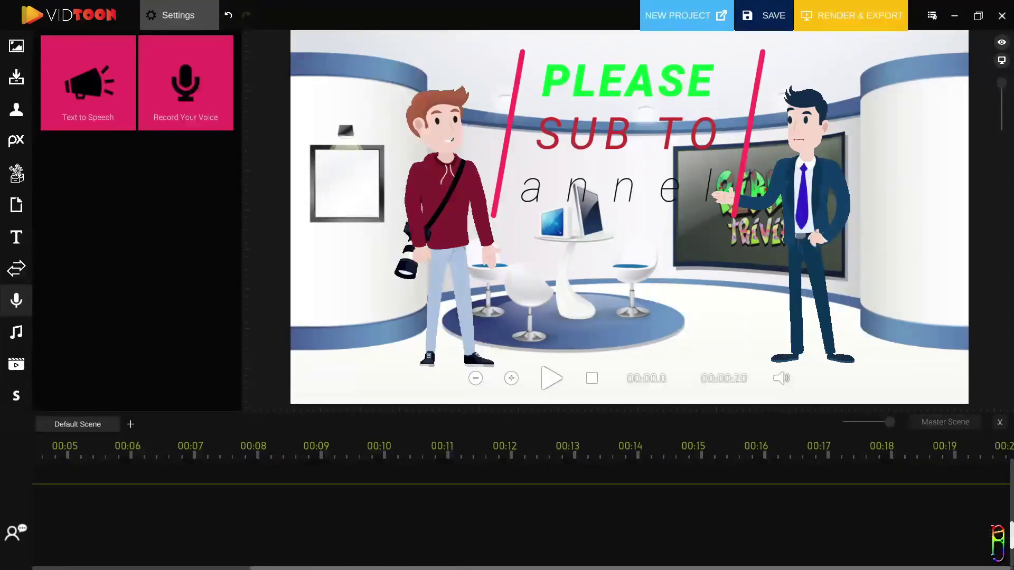
{"action": "scroll", "coordinate": [9, 533], "scroll_direction": "up", "scroll_amount": 1}
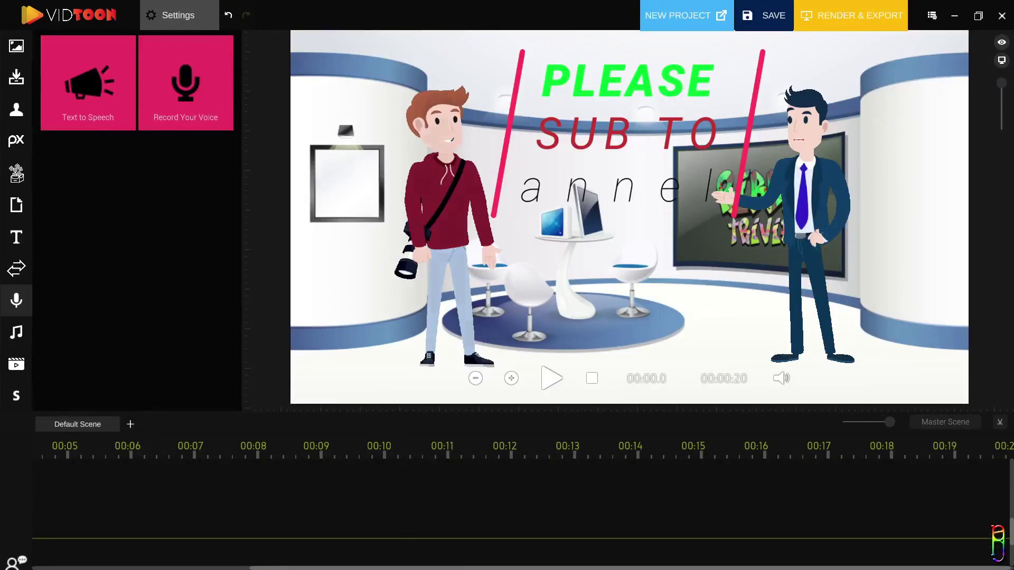
{"action": "left_click_drag", "start_coordinate": [1012, 532], "coordinate": [1012, 461]}
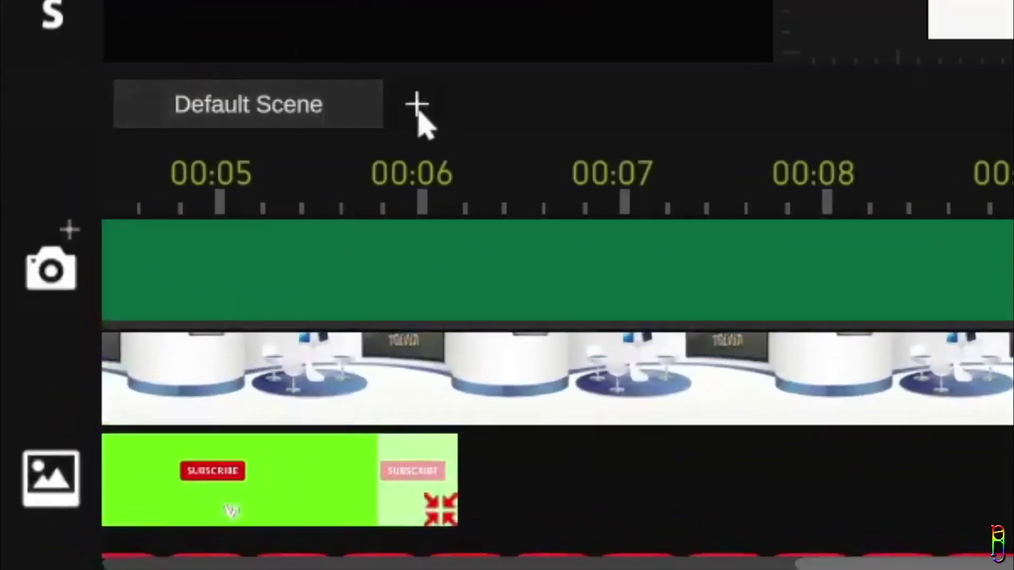
Add a second blank scene to the project and switch between the two scenes.
{"action": "left_click", "coordinate": [416, 105]}
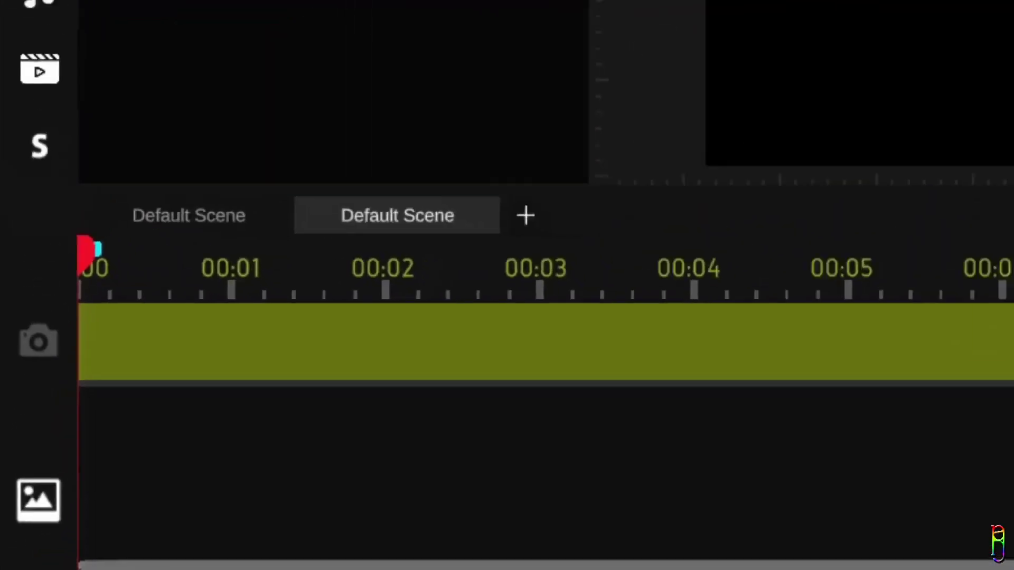
{"action": "mouse_move", "coordinate": [706, 567]}
{"action": "left_mouse_down"}
{"action": "mouse_move", "coordinate": [865, 566]}
{"action": "mouse_move", "coordinate": [706, 567]}
{"action": "left_mouse_up"}
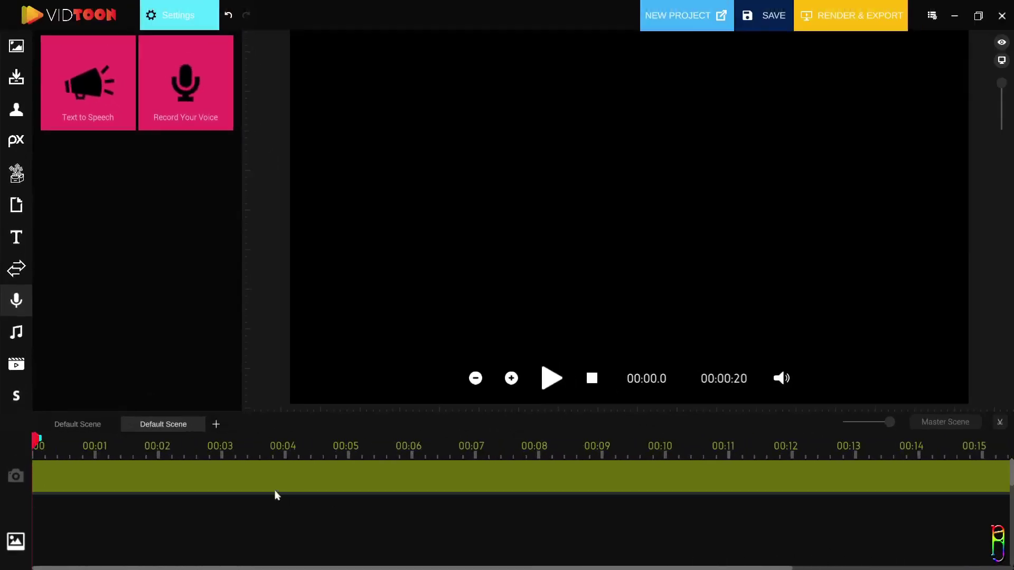
{"action": "left_click", "coordinate": [183, 22]}
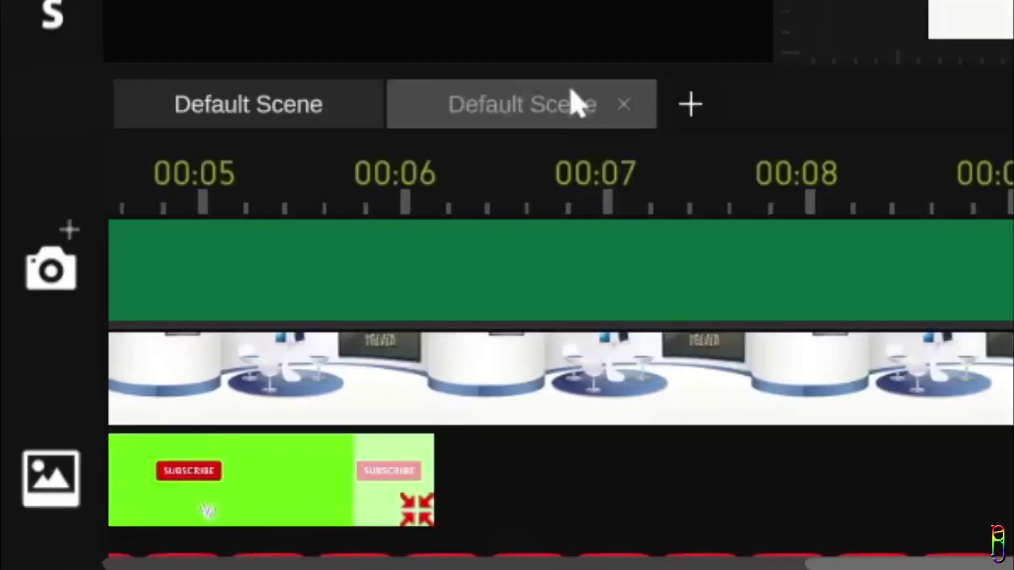
{"action": "left_click", "coordinate": [346, 283]}
Delete the second blank scene and check the project's scene list.
{"action": "left_click", "coordinate": [623, 107]}
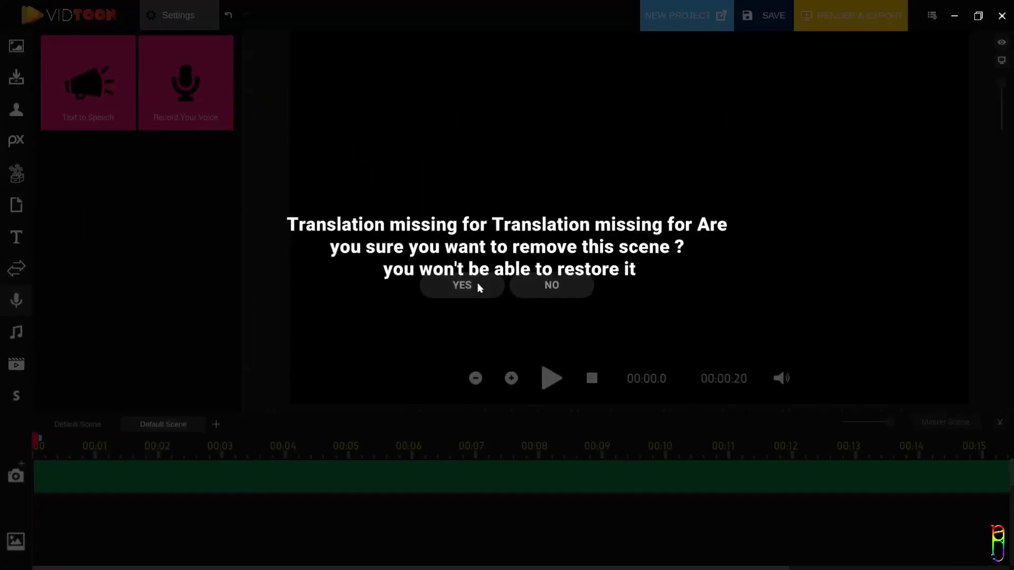
{"action": "left_click", "coordinate": [462, 286]}
{"action": "left_click", "coordinate": [16, 398]}
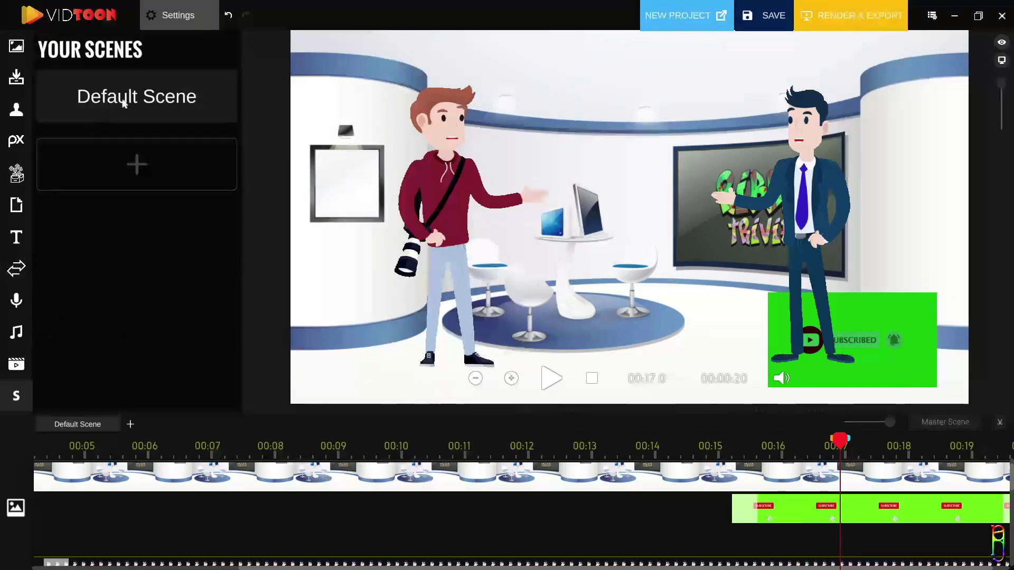
{"action": "left_click", "coordinate": [96, 428]}
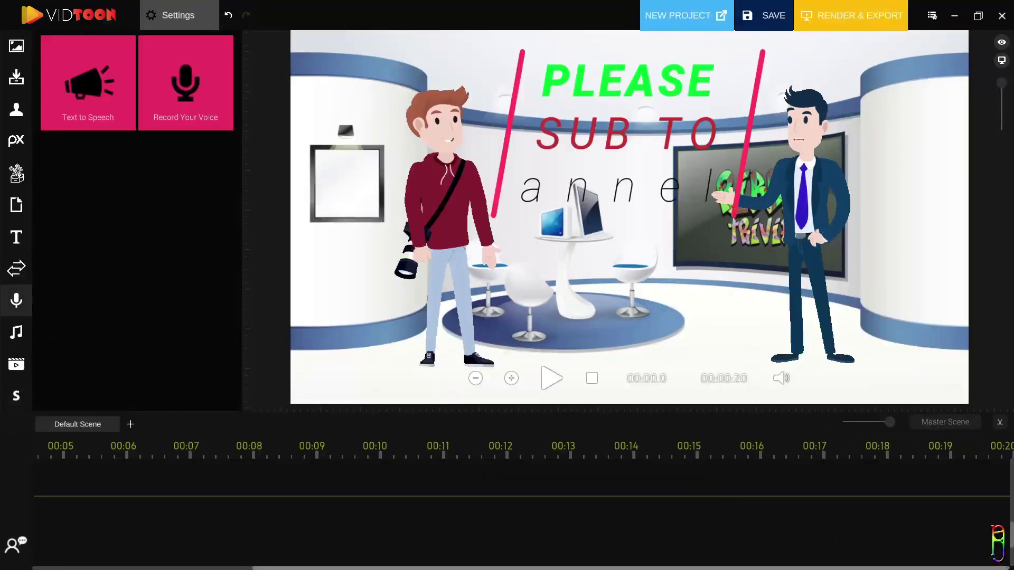
Place a speech clip at the start of the character speech track and extend it to about 7.4 seconds.
{"action": "left_click_drag", "start_coordinate": [235, 568], "coordinate": [222, 568]}
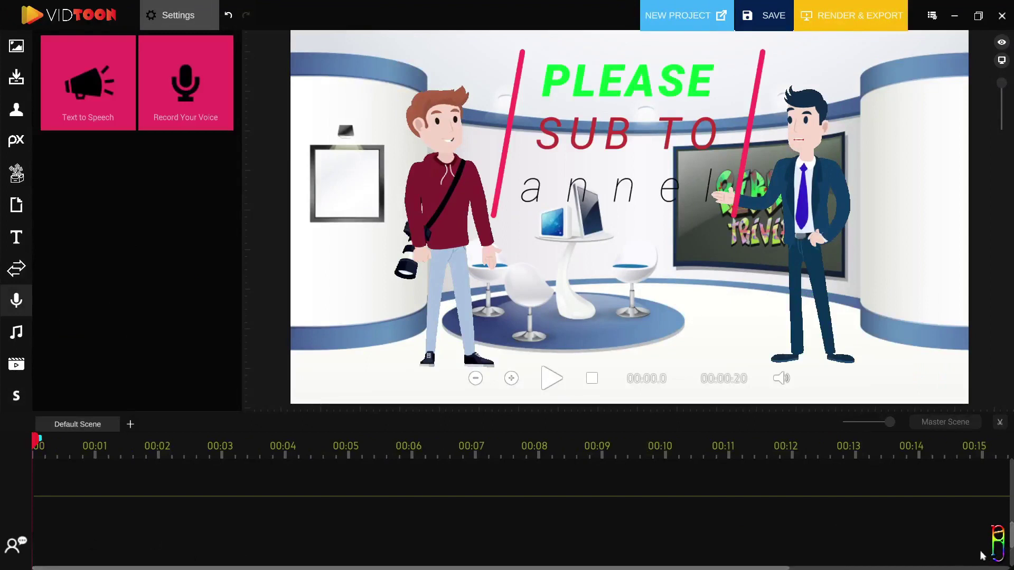
{"action": "left_click", "coordinate": [971, 564]}
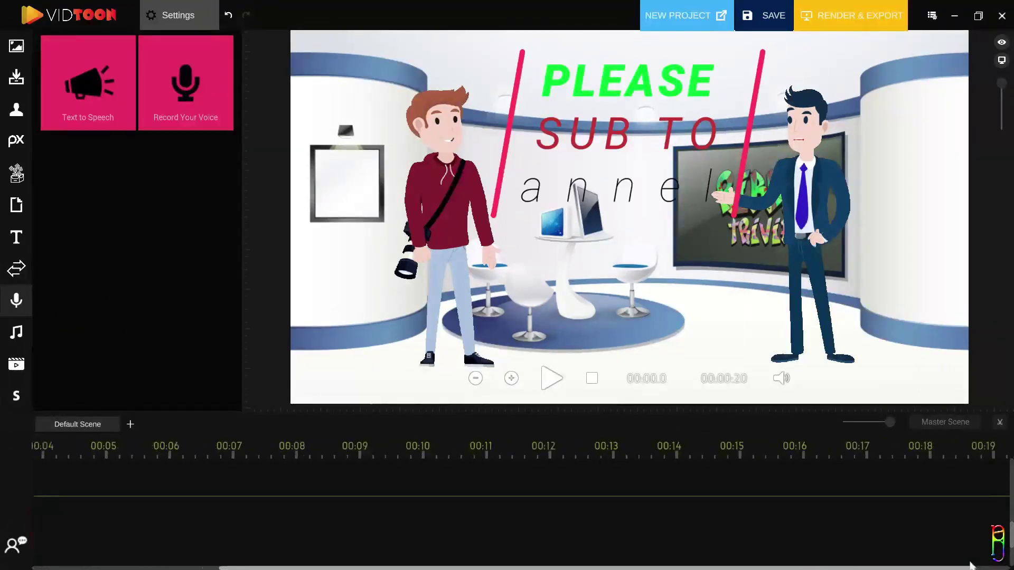
{"action": "left_click_drag", "start_coordinate": [93, 103], "coordinate": [127, 524]}
{"action": "left_click_drag", "start_coordinate": [65, 531], "coordinate": [74, 528]}
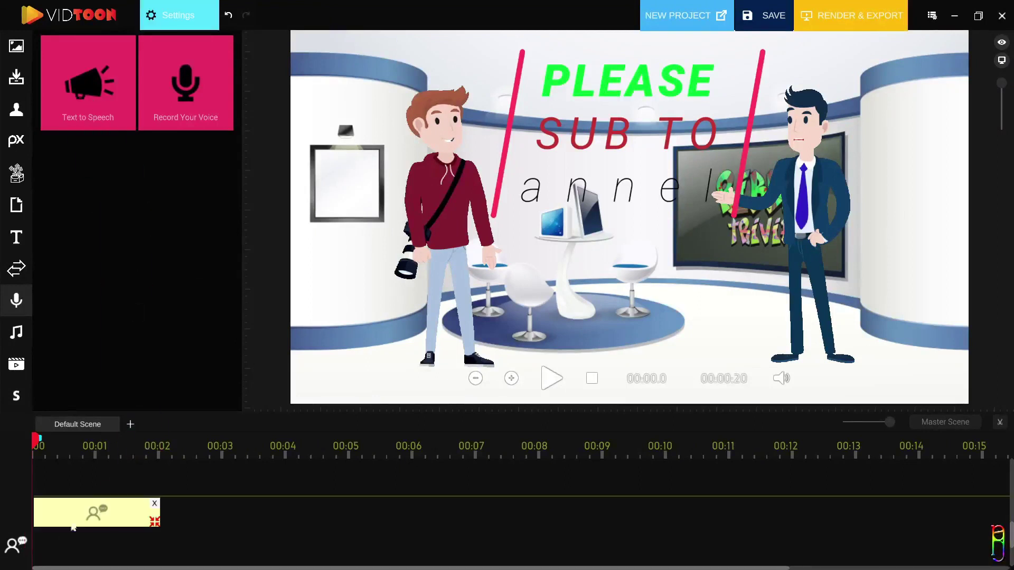
{"action": "left_click_drag", "start_coordinate": [159, 525], "coordinate": [494, 524]}
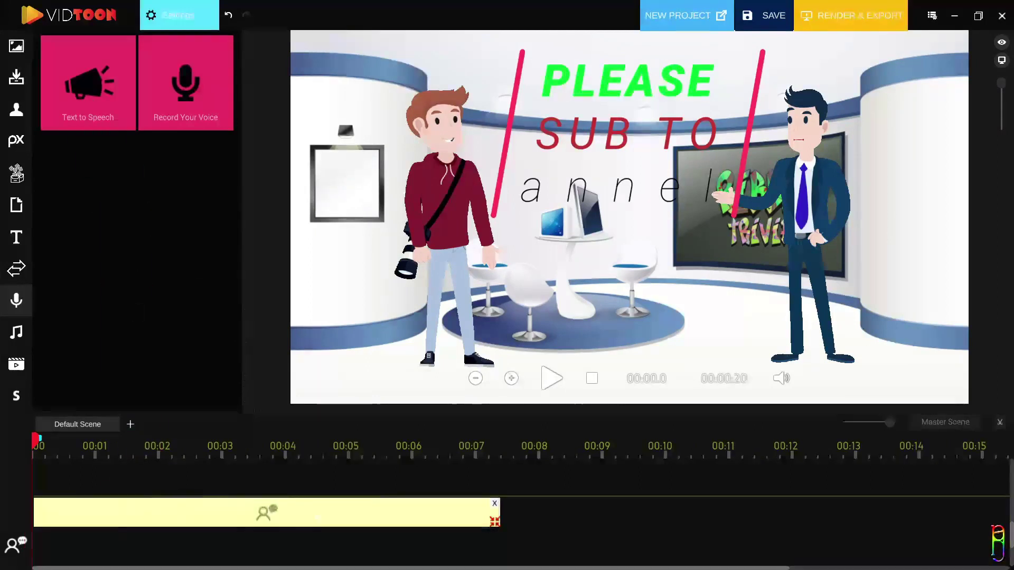
Set the speech clip's text to "Hello! This is a test of Vid Toon Text To Speech Capabiliy" with the Microsoft David voice.
{"action": "left_click", "coordinate": [171, 20]}
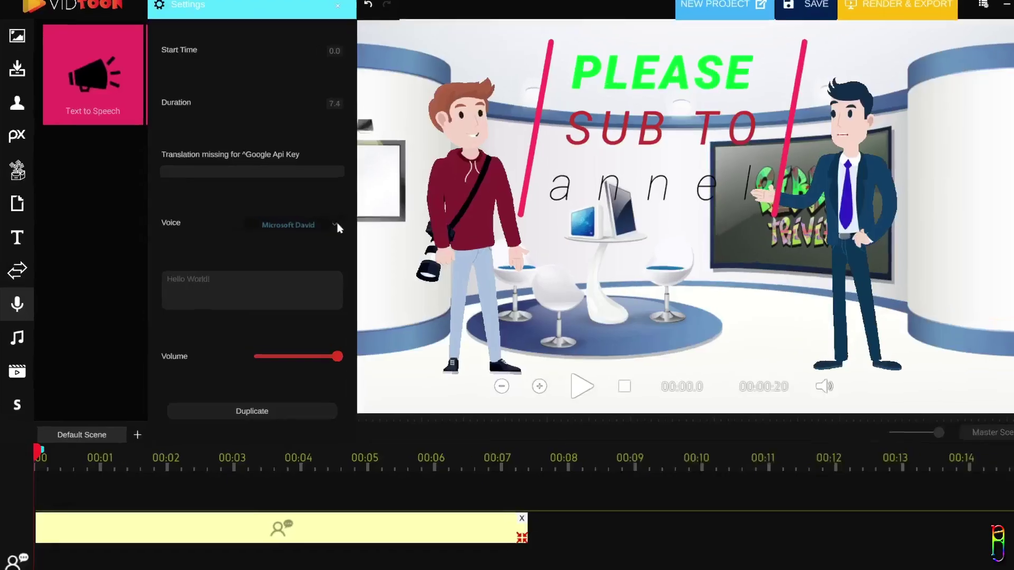
{"action": "left_click", "coordinate": [316, 226]}
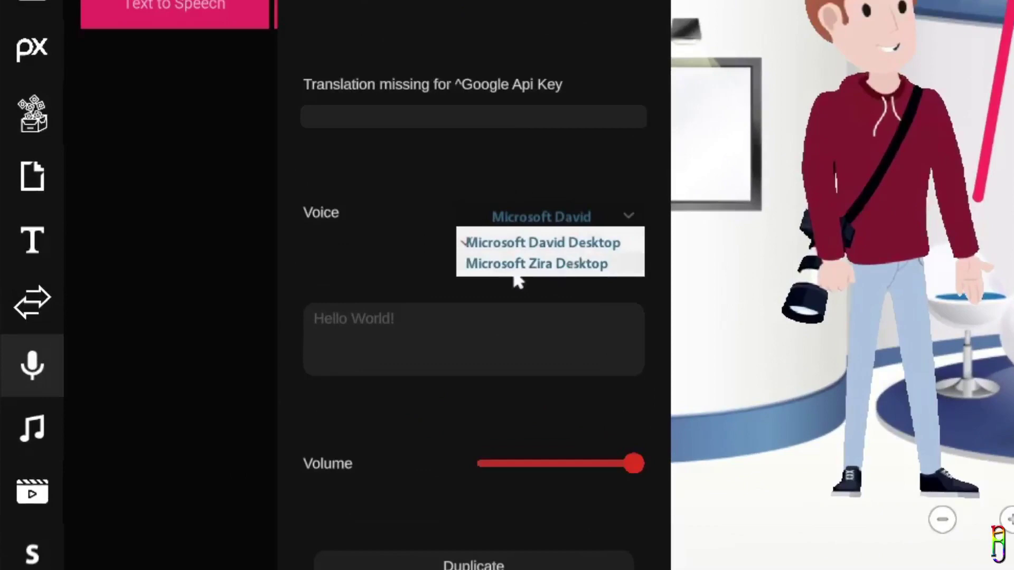
{"action": "left_click", "coordinate": [427, 330]}
{"action": "left_click", "coordinate": [426, 323]}
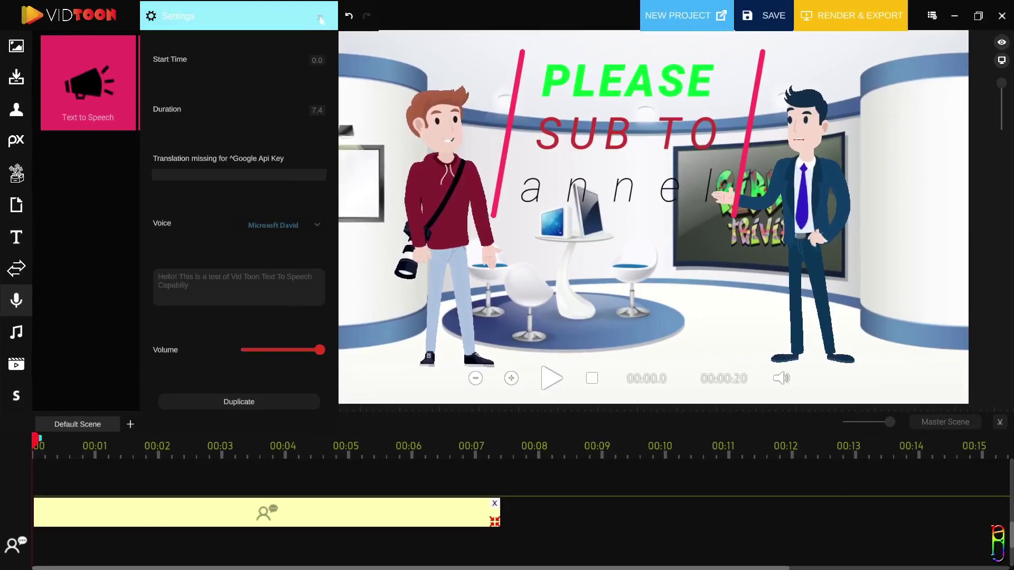
{"action": "left_click", "coordinate": [319, 17]}
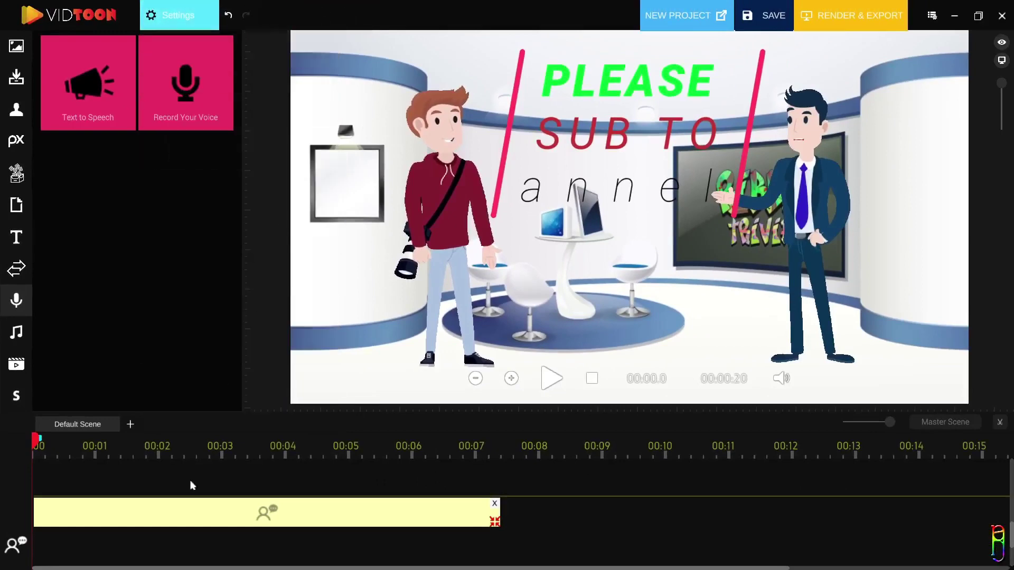
Play back the speech clip and shorten it to about 5.3 seconds on the character speech track.
{"action": "key", "text": "space"}
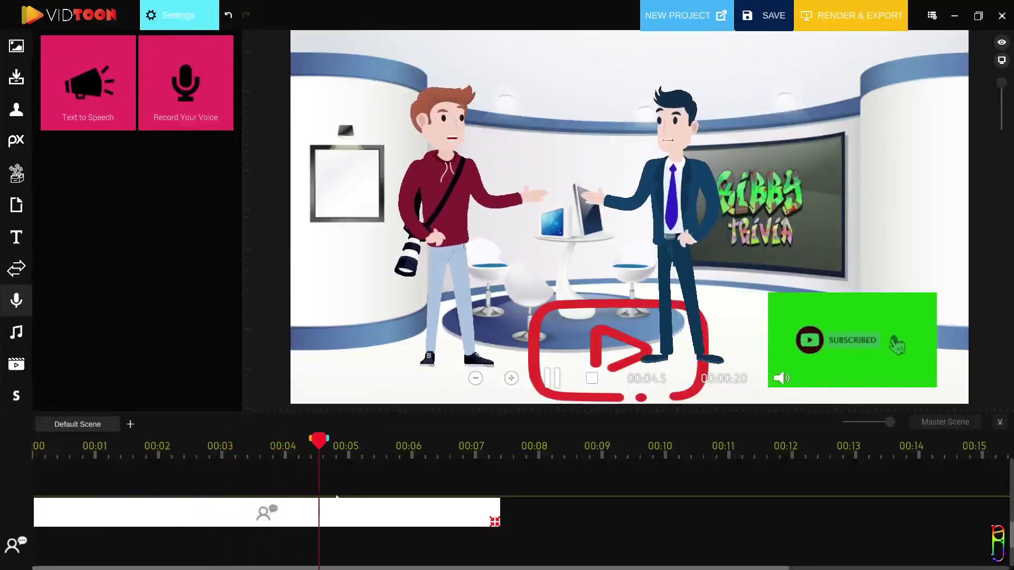
{"action": "key", "text": "space"}
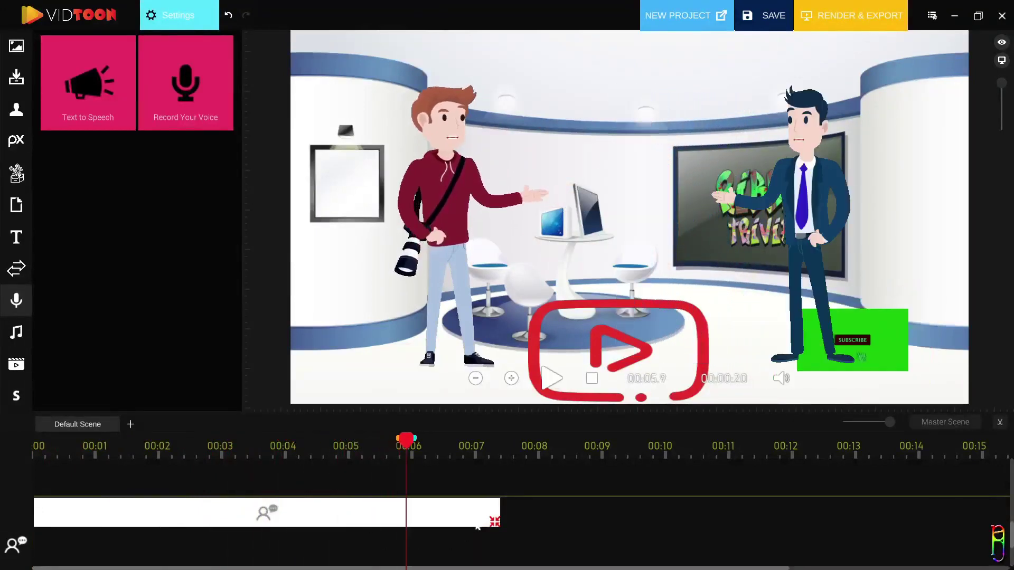
{"action": "left_click_drag", "start_coordinate": [496, 523], "coordinate": [362, 530]}
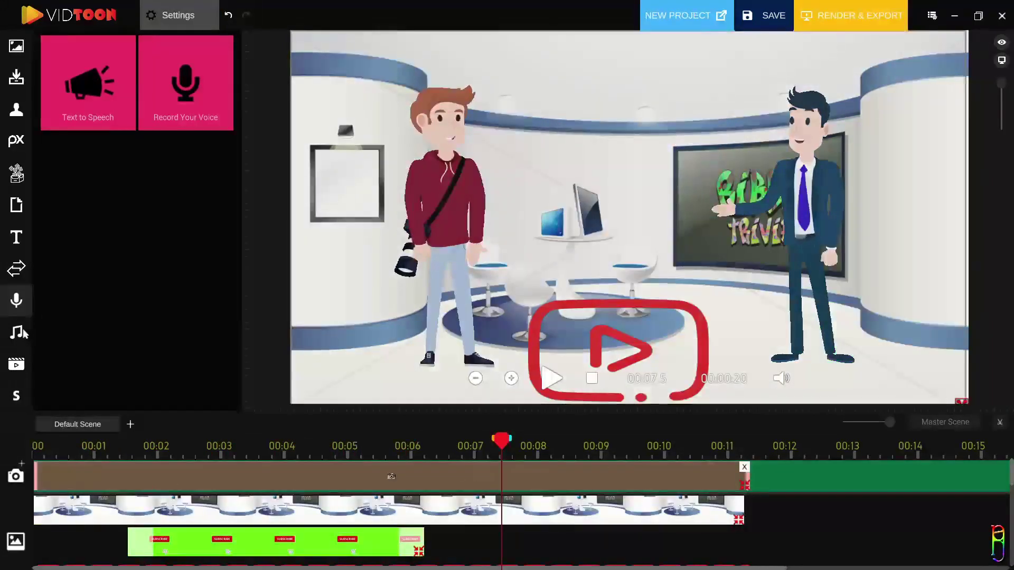
Upload a custom sound file from the D: drive to the music library.
{"action": "left_click", "coordinate": [19, 333]}
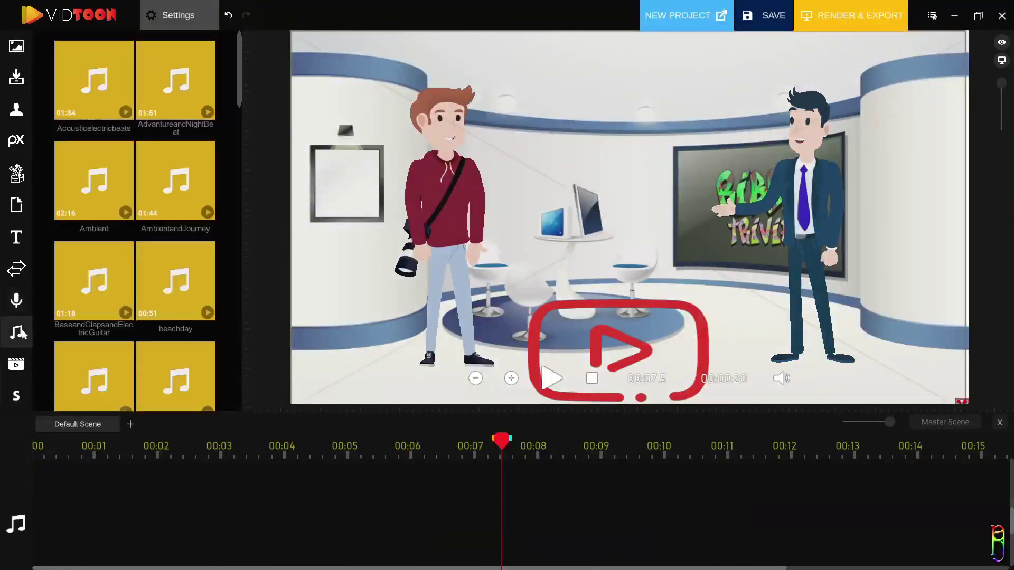
{"action": "left_click_drag", "start_coordinate": [243, 80], "coordinate": [240, 404]}
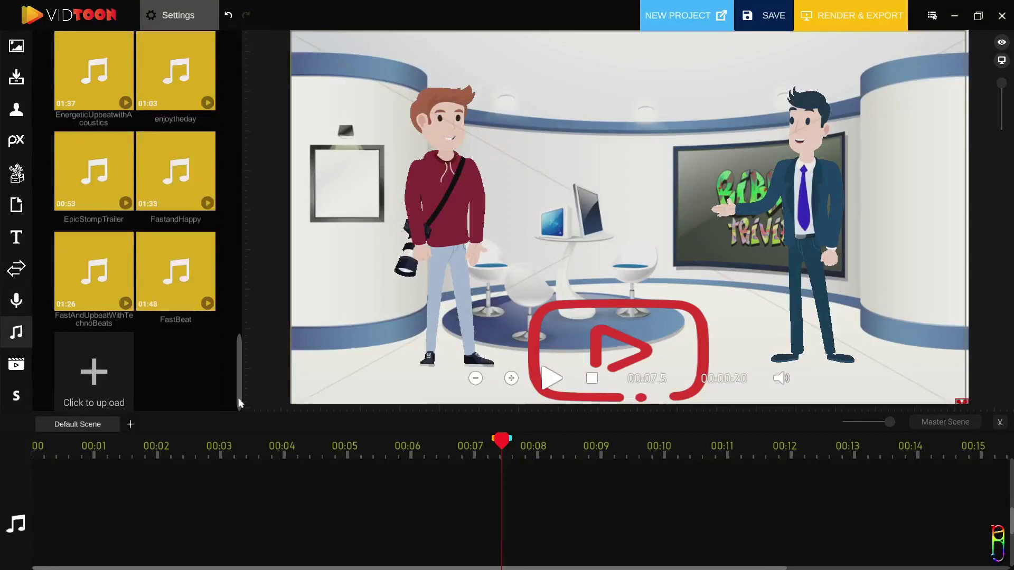
{"action": "left_click", "coordinate": [95, 376]}
{"action": "left_click", "coordinate": [299, 199]}
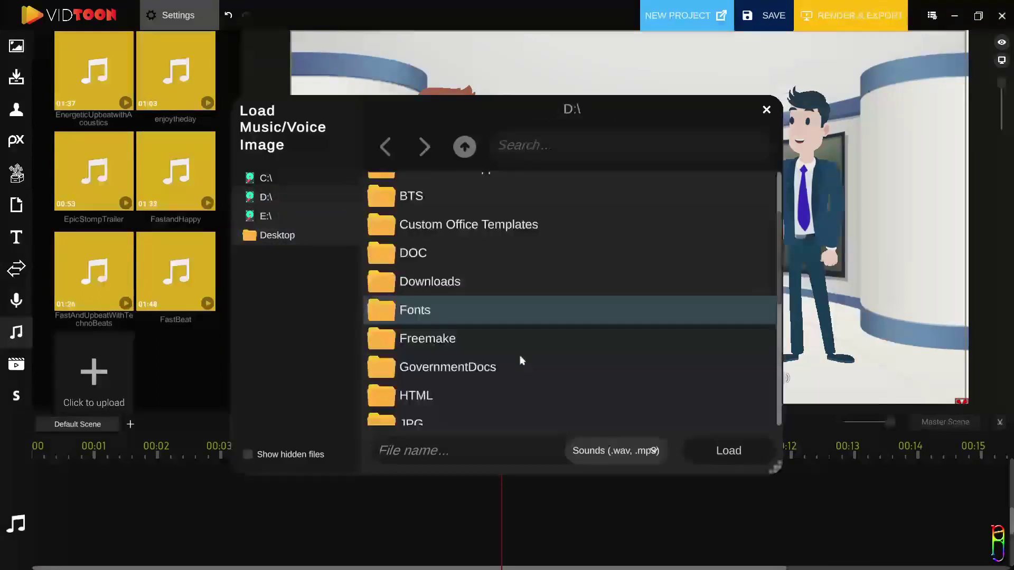
{"action": "scroll", "coordinate": [520, 357], "scroll_direction": "down", "scroll_amount": 5}
{"action": "double_click", "coordinate": [421, 392]}
{"action": "double_click", "coordinate": [475, 187]}
{"action": "double_click", "coordinate": [521, 188]}
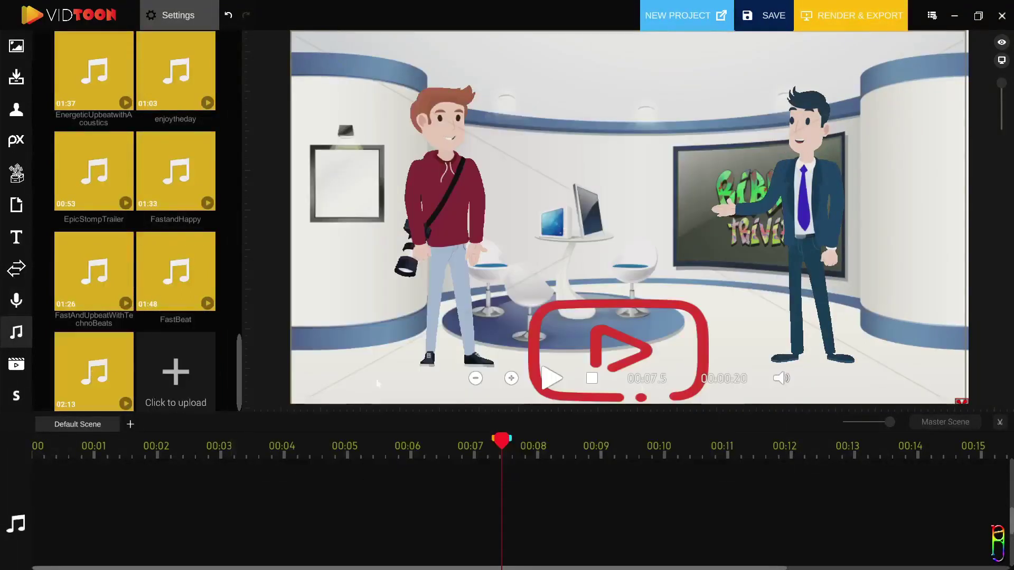
Place the uploaded music file at the start of the music track and open its clip settings.
{"action": "left_click_drag", "start_coordinate": [94, 372], "coordinate": [322, 520]}
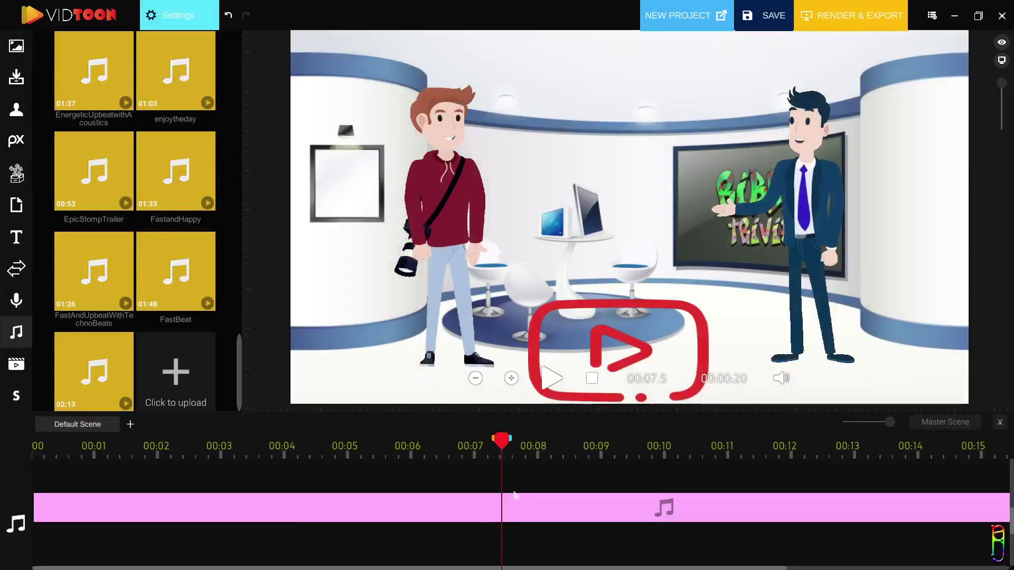
{"action": "left_click_drag", "start_coordinate": [538, 568], "coordinate": [759, 568]}
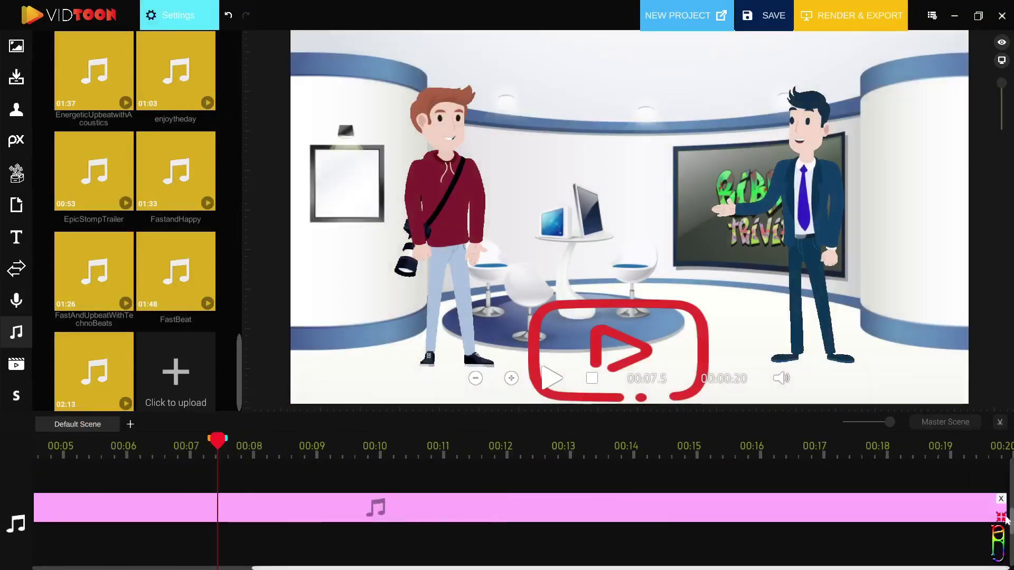
{"action": "left_click_drag", "start_coordinate": [1005, 510], "coordinate": [958, 491]}
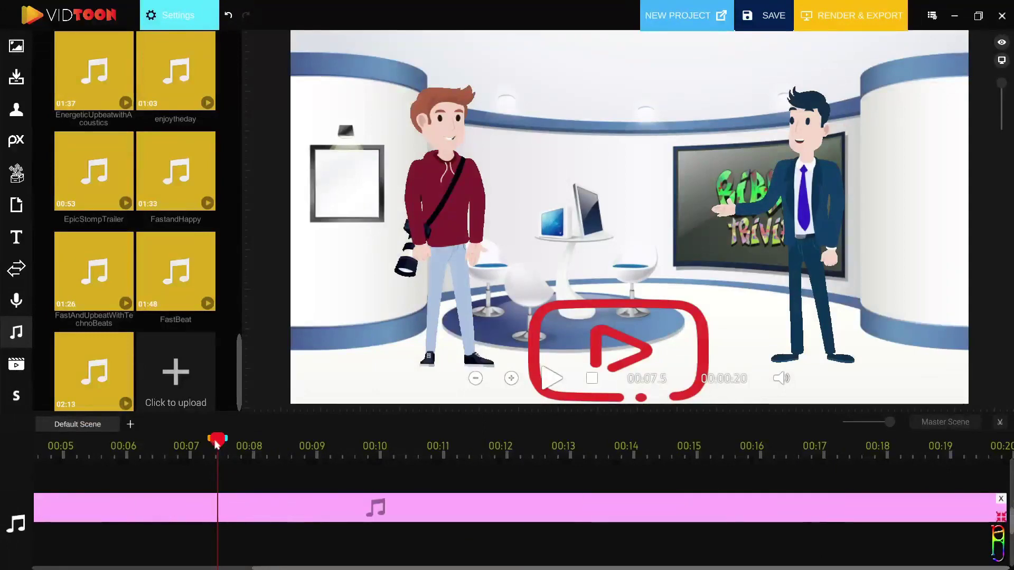
{"action": "left_click_drag", "start_coordinate": [216, 444], "coordinate": [2, 457]}
{"action": "left_click_drag", "start_coordinate": [343, 568], "coordinate": [255, 548]}
{"action": "left_click", "coordinate": [163, 24]}
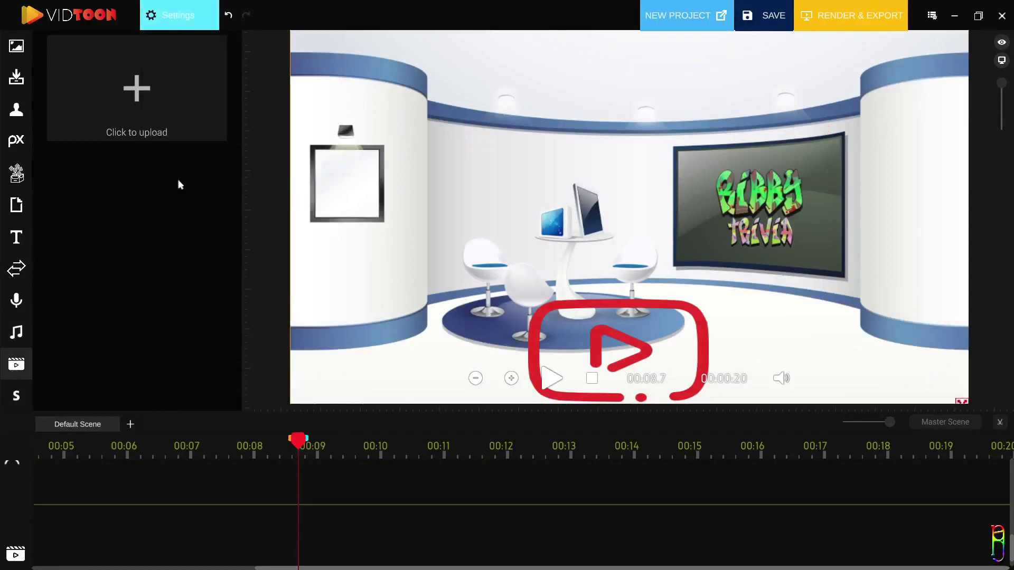
Upload the RIBBYTrivia-OpeningCredit - Short video to the video library.
{"action": "left_click", "coordinate": [137, 106]}
{"action": "left_click", "coordinate": [581, 185]}
{"action": "left_click", "coordinate": [728, 450]}
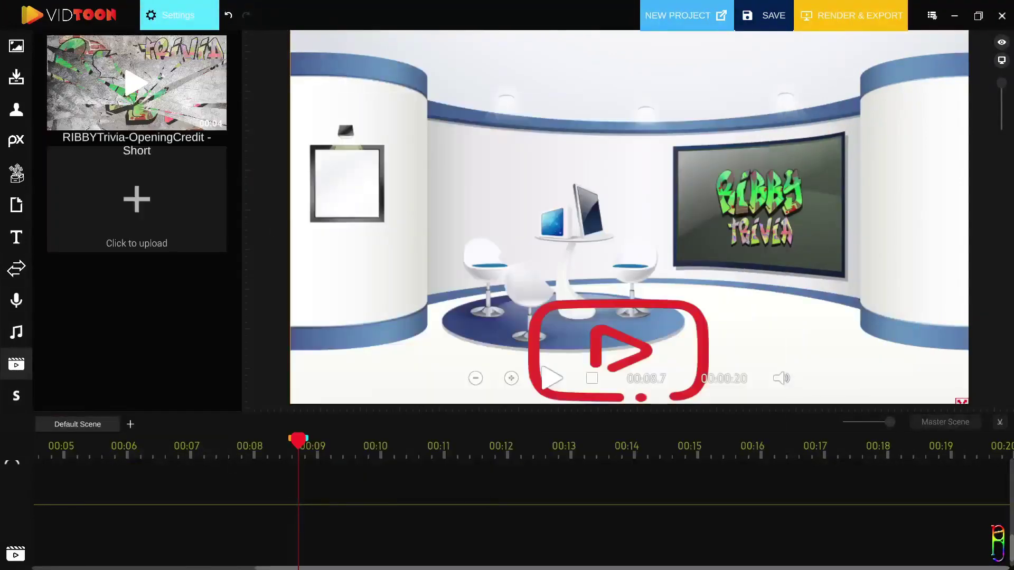
Shift the green subscribe clip about 7 seconds later and place the opening credit video at the start of the video track.
{"action": "left_click_drag", "start_coordinate": [628, 568], "coordinate": [406, 569]}
{"action": "scroll", "coordinate": [236, 528], "scroll_direction": "up", "scroll_amount": 5}
{"action": "left_click_drag", "start_coordinate": [235, 543], "coordinate": [697, 543]}
{"action": "scroll", "coordinate": [697, 542], "scroll_direction": "down", "scroll_amount": 2}
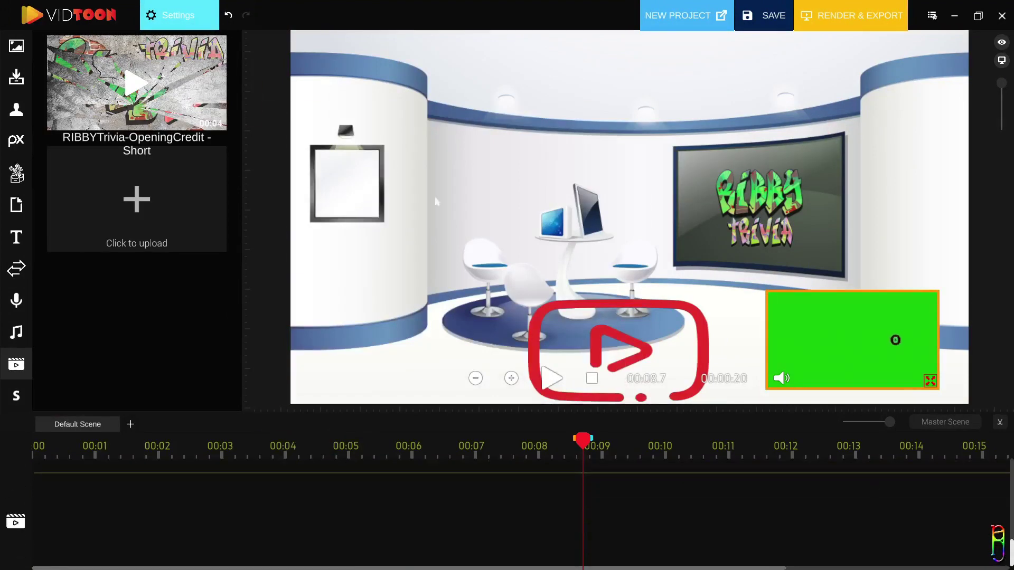
{"action": "left_click_drag", "start_coordinate": [186, 160], "coordinate": [87, 510]}
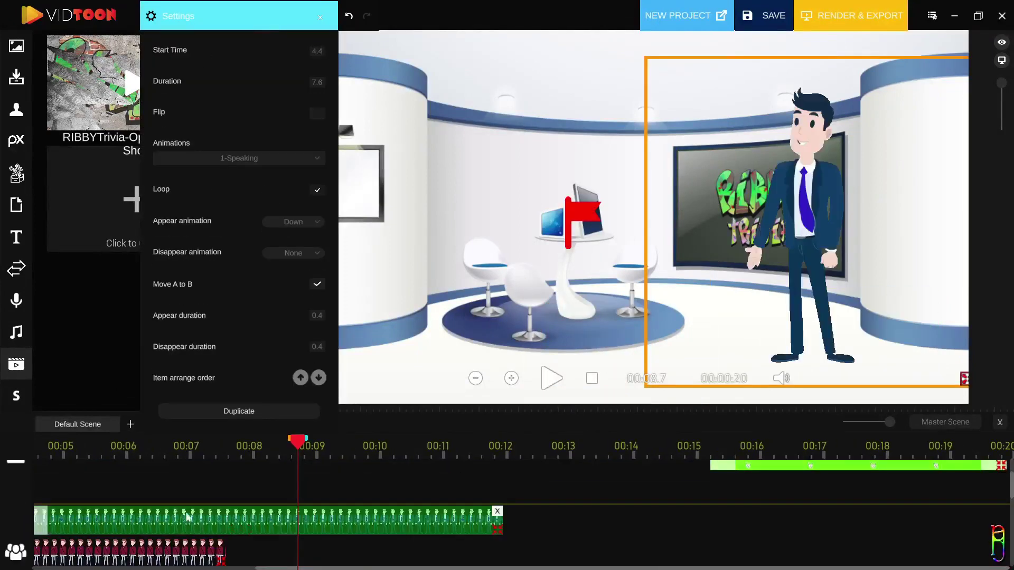
Shift both character clips to follow the opening credit video and stretch them toward the end of the timeline.
{"action": "left_click_drag", "start_coordinate": [188, 517], "coordinate": [377, 517]}
{"action": "left_click_drag", "start_coordinate": [686, 529], "coordinate": [1002, 530]}
{"action": "left_click_drag", "start_coordinate": [126, 550], "coordinate": [594, 550]}
{"action": "left_click_drag", "start_coordinate": [464, 550], "coordinate": [274, 550]}
{"action": "left_click_drag", "start_coordinate": [496, 559], "coordinate": [1002, 560]}
{"action": "left_click_drag", "start_coordinate": [464, 520], "coordinate": [274, 520]}
{"action": "left_click_drag", "start_coordinate": [1011, 485], "coordinate": [1012, 529]}
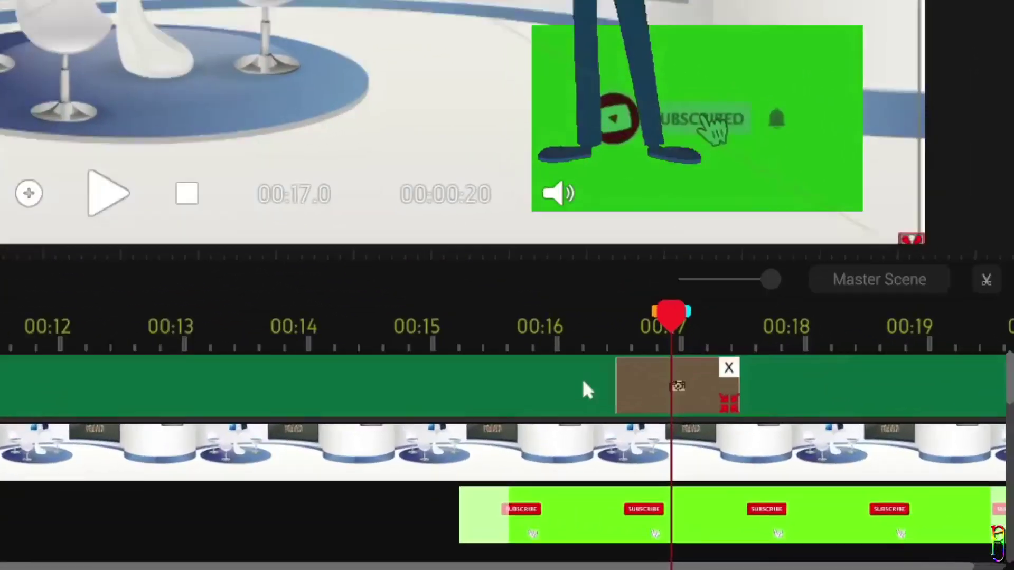
Position a camera clip about 3.1 seconds long at about 12.3 seconds and tighten its frame around the two characters.
{"action": "left_click_drag", "start_coordinate": [588, 391], "coordinate": [58, 395]}
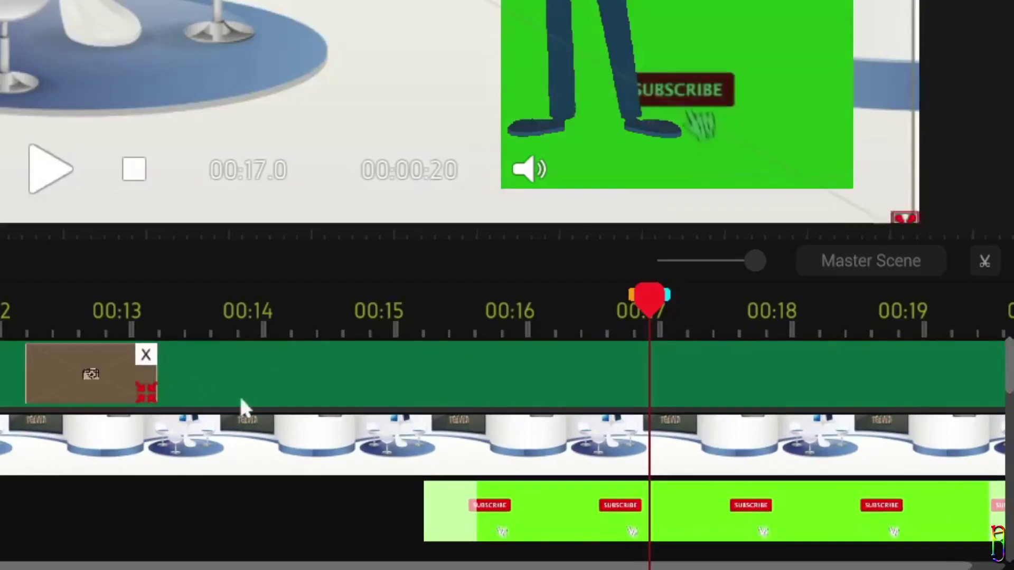
{"action": "left_click_drag", "start_coordinate": [241, 399], "coordinate": [431, 396]}
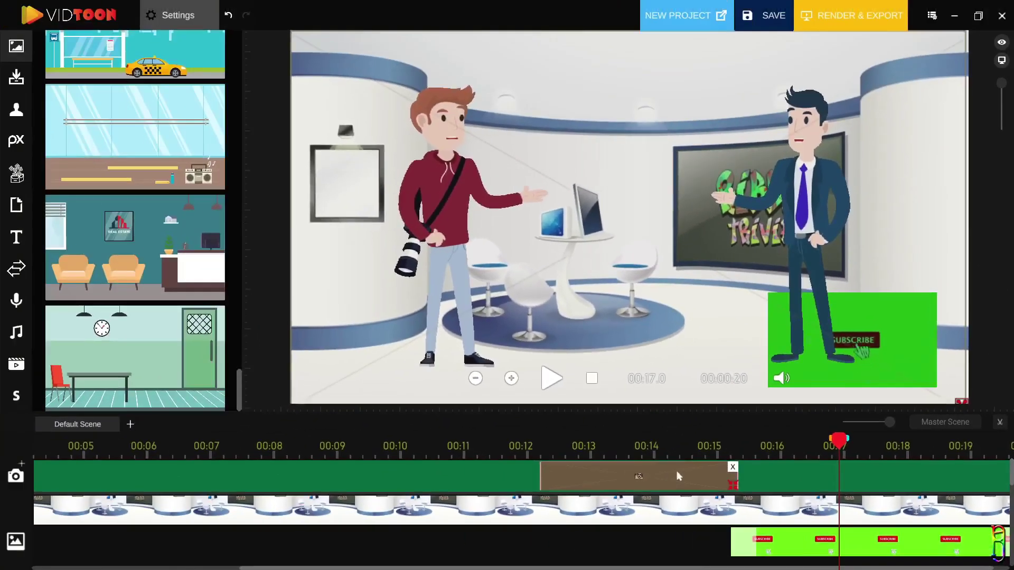
{"action": "left_click_drag", "start_coordinate": [906, 360], "coordinate": [764, 242]}
{"action": "left_click_drag", "start_coordinate": [824, 283], "coordinate": [865, 305]}
{"action": "left_click_drag", "start_coordinate": [729, 227], "coordinate": [724, 223]}
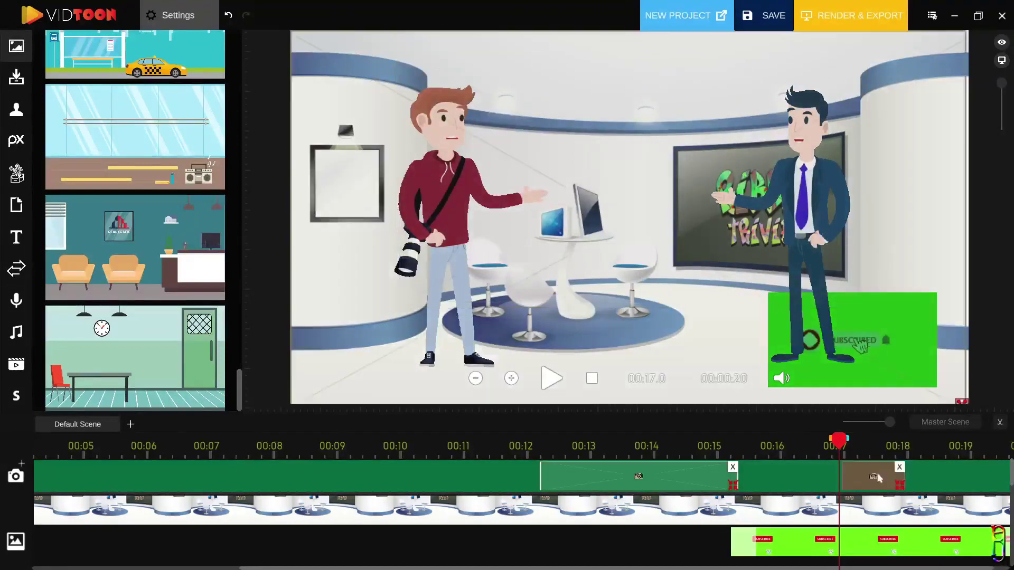
Place a second camera clip right after the first, extend it to about 3.6 seconds and play it from its start.
{"action": "left_click_drag", "start_coordinate": [878, 478], "coordinate": [776, 478]}
{"action": "left_click_drag", "start_coordinate": [803, 481], "coordinate": [966, 481]}
{"action": "left_click", "coordinate": [740, 447]}
{"action": "left_click", "coordinate": [552, 378]}
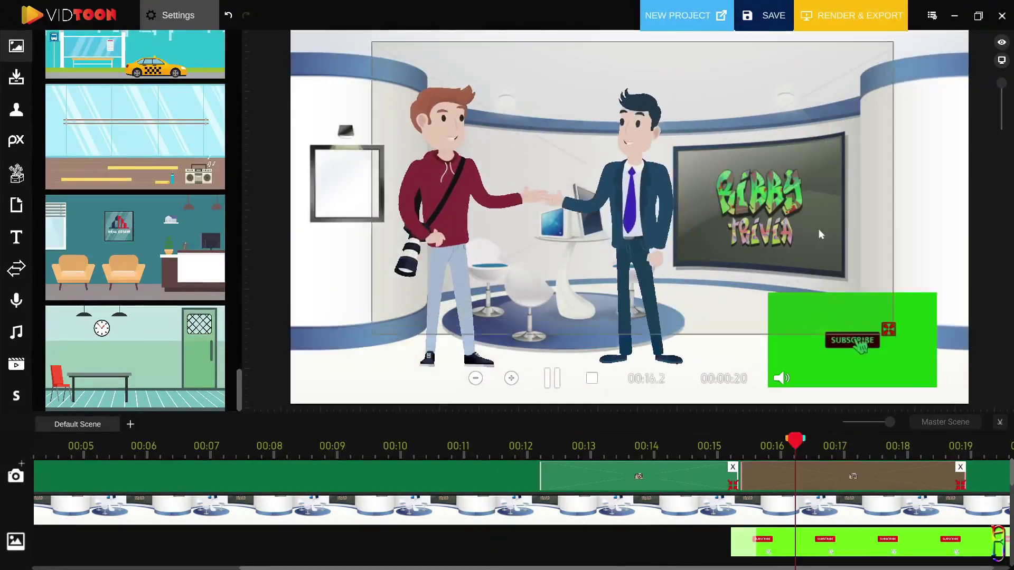
Move both camera clips earlier so they run back to back from about 7.7 seconds, and play that section.
{"action": "left_click", "coordinate": [552, 378]}
{"action": "left_click_drag", "start_coordinate": [549, 480], "coordinate": [441, 484]}
{"action": "left_click_drag", "start_coordinate": [439, 482], "coordinate": [315, 482]}
{"action": "left_click_drag", "start_coordinate": [853, 479], "coordinate": [633, 479]}
{"action": "left_click_drag", "start_coordinate": [960, 443], "coordinate": [296, 444]}
{"action": "left_click", "coordinate": [552, 378]}
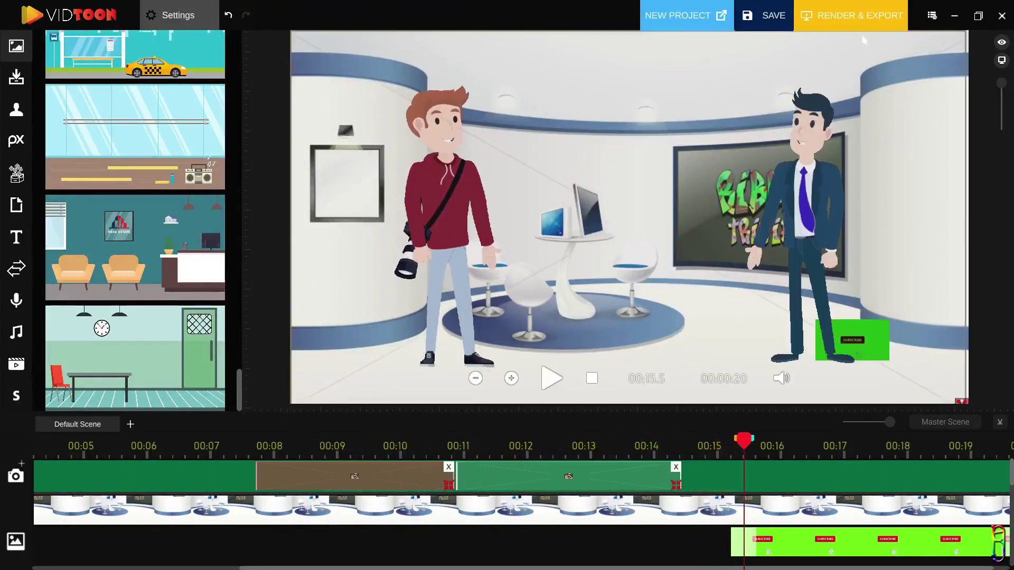
Save the project as Ribby Trivia Test under the D:\RIBBYTrivia folder.
{"action": "left_click", "coordinate": [767, 23]}
{"action": "left_click", "coordinate": [274, 198]}
{"action": "left_click", "coordinate": [455, 272]}
{"action": "scroll", "coordinate": [537, 373], "scroll_direction": "down", "scroll_amount": 11}
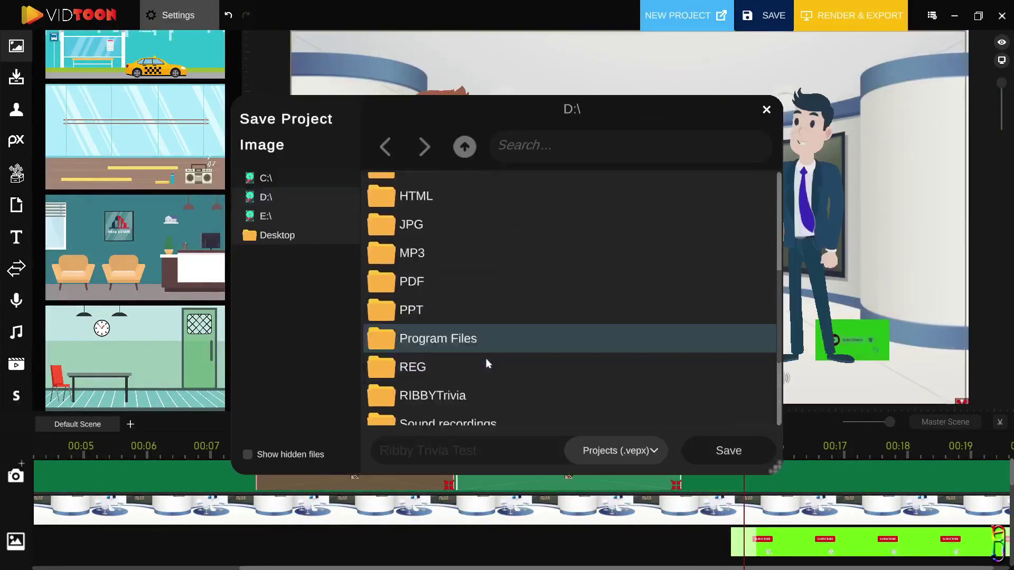
{"action": "left_click", "coordinate": [575, 388]}
{"action": "double_click", "coordinate": [452, 369]}
{"action": "scroll", "coordinate": [580, 359], "scroll_direction": "down", "scroll_amount": 10}
{"action": "left_click", "coordinate": [460, 389]}
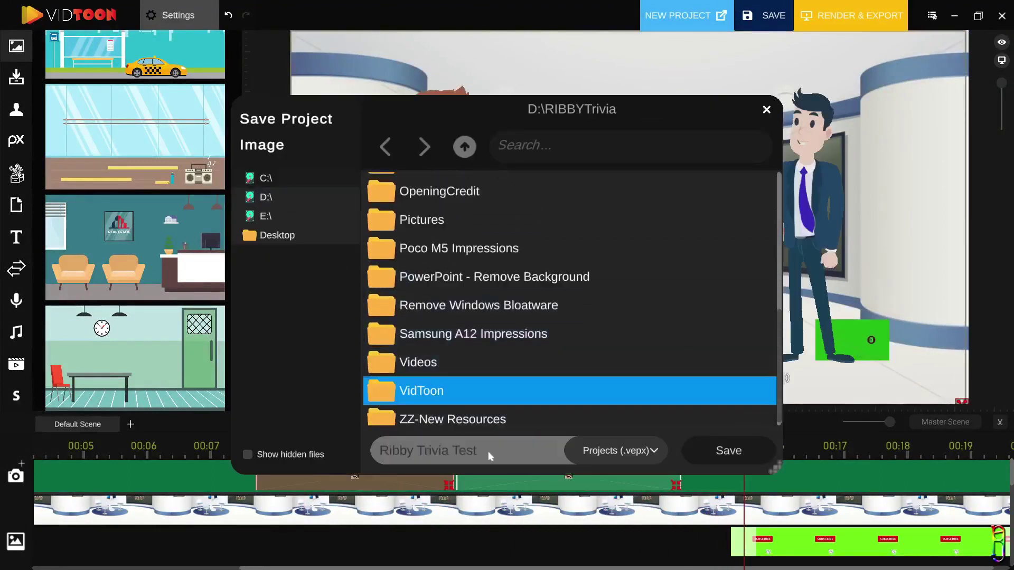
{"action": "left_click", "coordinate": [729, 450]}
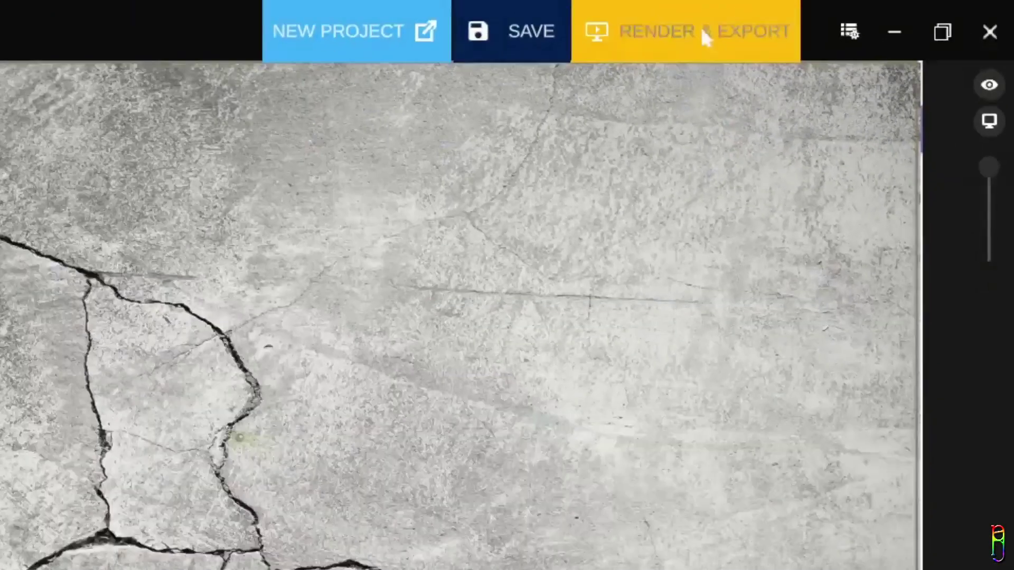
Export the project as the MP4 video Ribby VidToon Test into the D:\RIBBYTrivia\VidToon folder.
{"action": "left_click", "coordinate": [534, 58]}
{"action": "scroll", "coordinate": [525, 296], "scroll_direction": "down", "scroll_amount": 4}
{"action": "scroll", "coordinate": [520, 313], "scroll_direction": "down", "scroll_amount": 3}
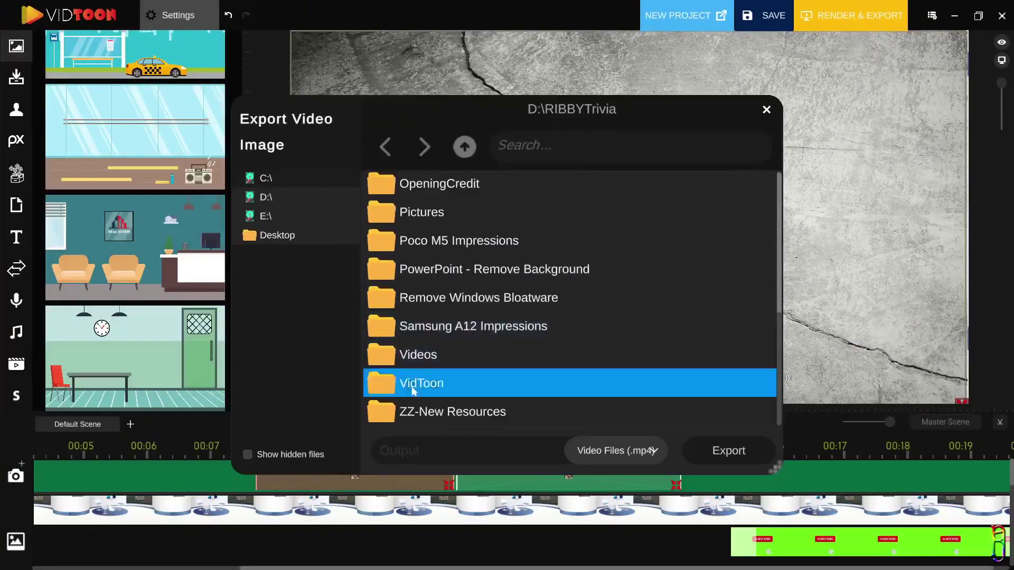
{"action": "double_click", "coordinate": [543, 385]}
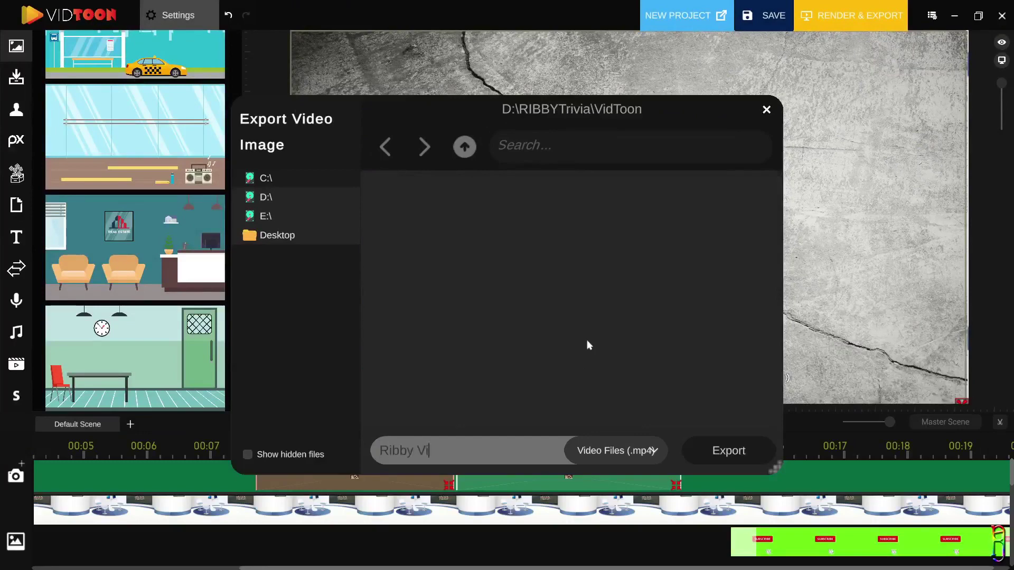
{"action": "left_click", "coordinate": [628, 451]}
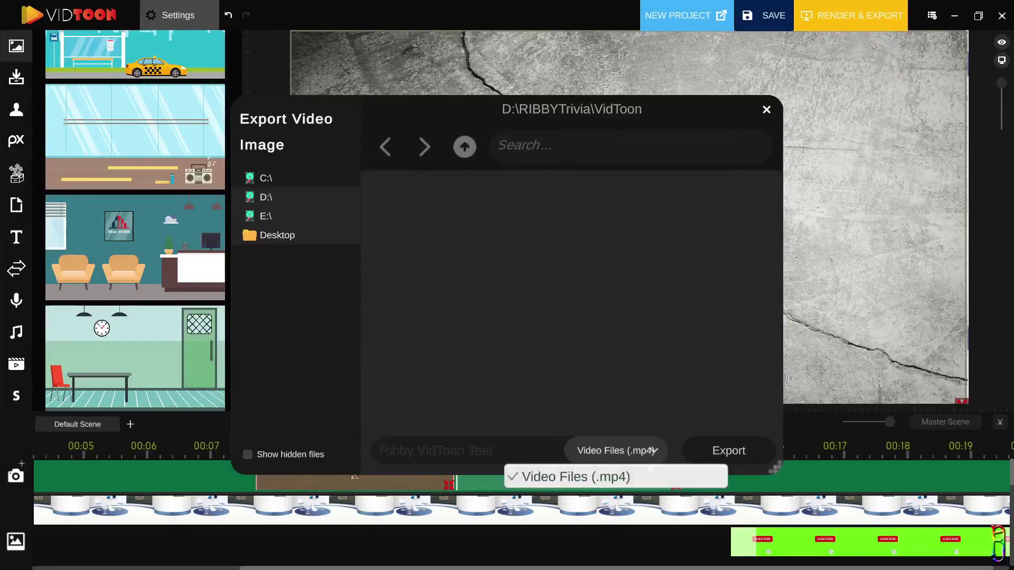
{"action": "left_click", "coordinate": [721, 451]}
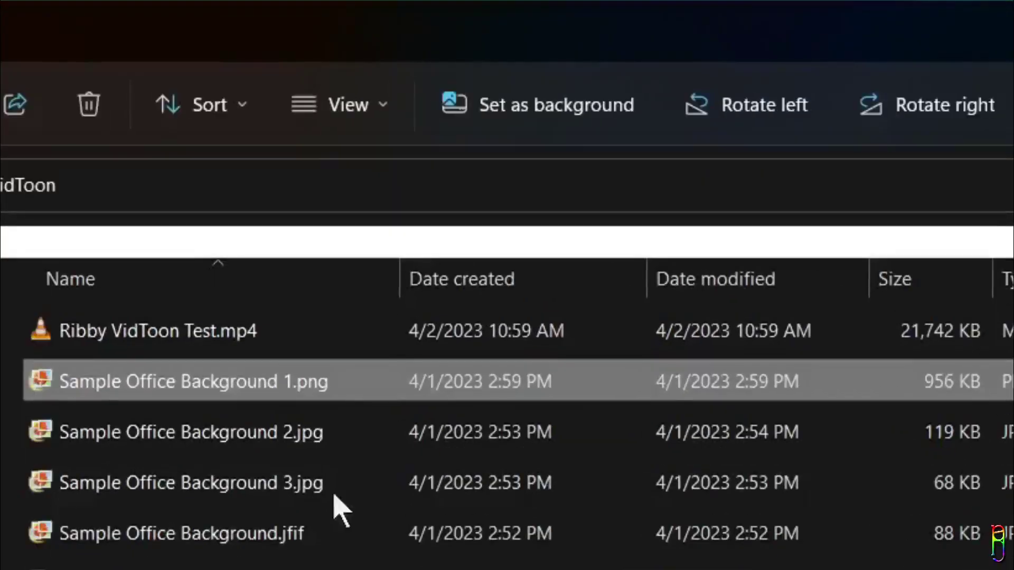
Open the exported Ribby VidToon Test.mp4 in VLC media player, watch it maximized and close the player.
{"action": "left_click", "coordinate": [220, 333]}
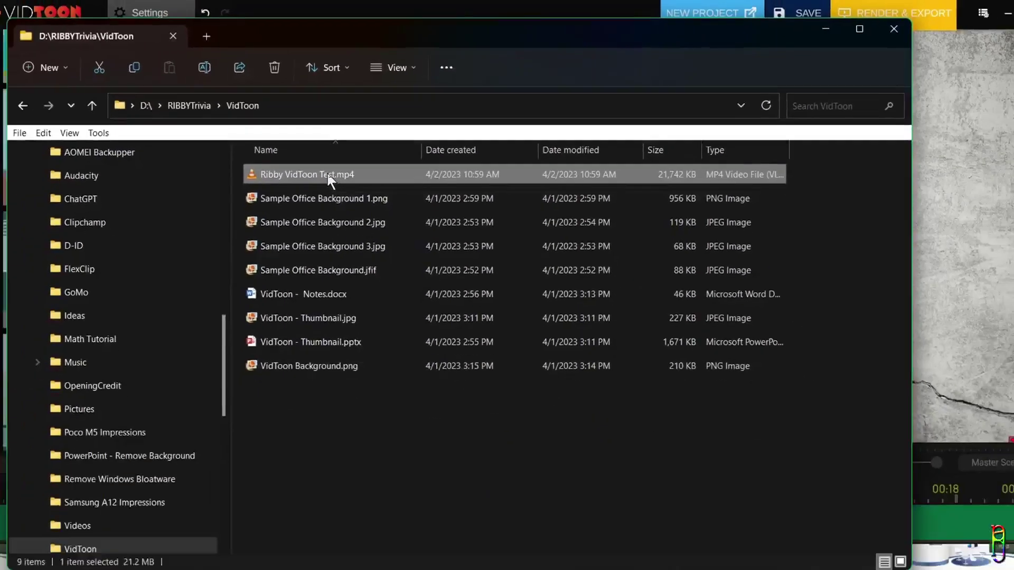
{"action": "double_click", "coordinate": [329, 176]}
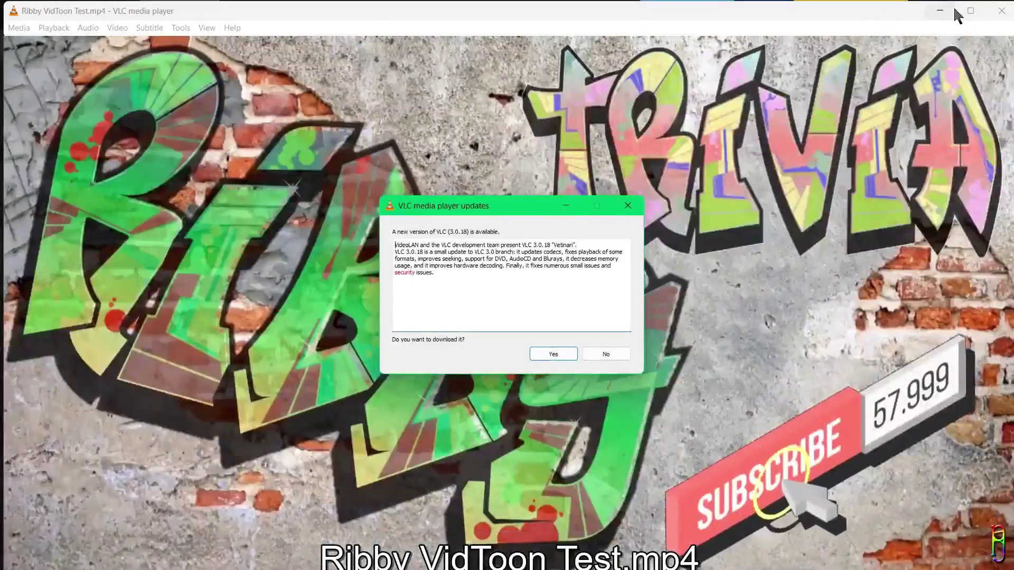
{"action": "left_click", "coordinate": [968, 10]}
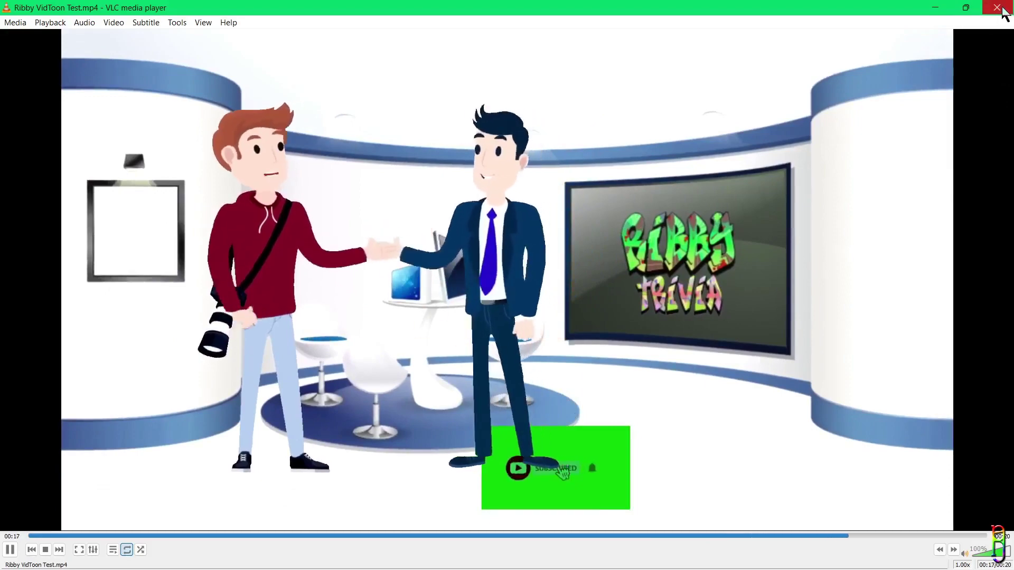
{"action": "left_click", "coordinate": [995, 8]}
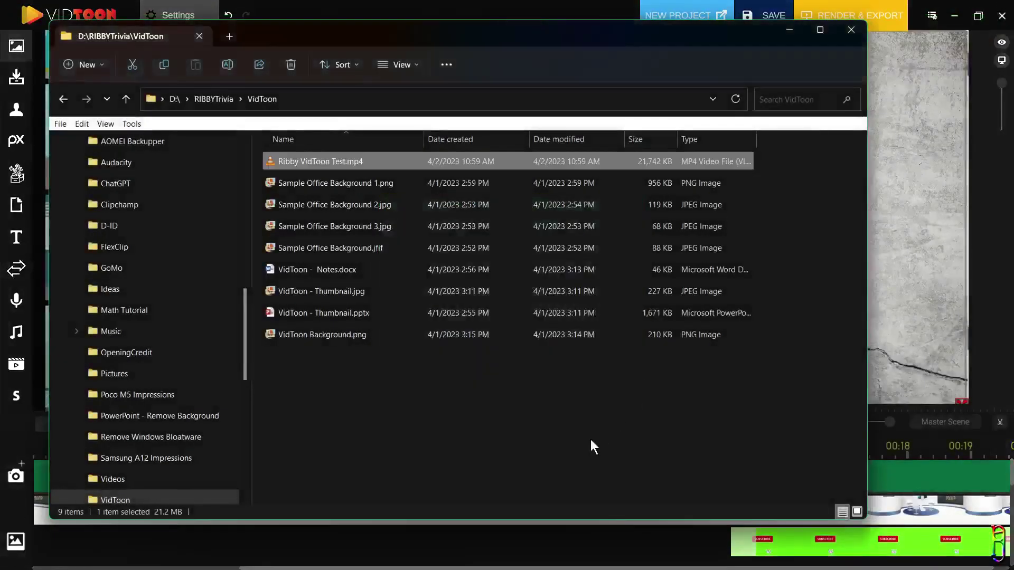
{"action": "left_click", "coordinate": [589, 435]}
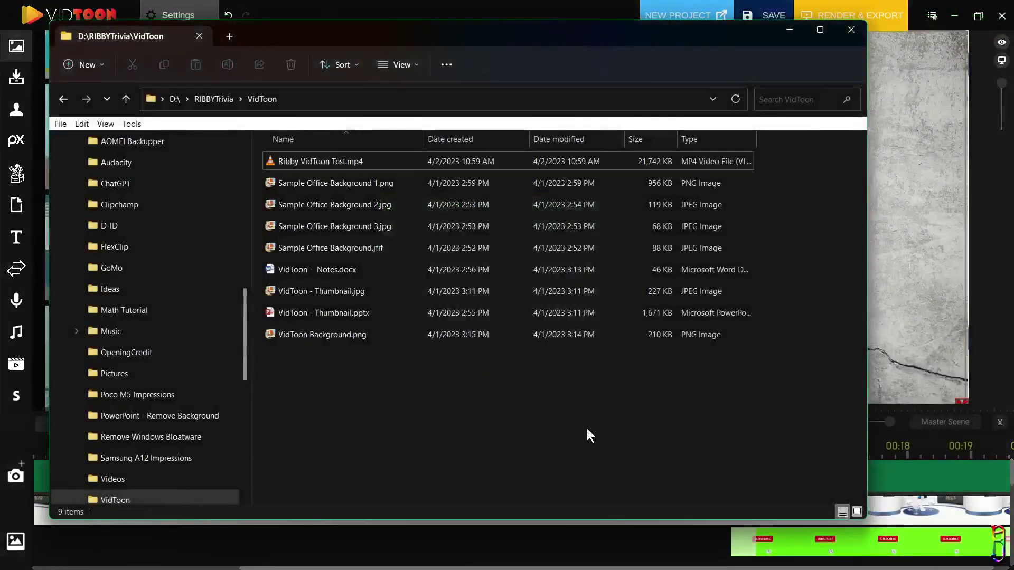
Minimize the VidToon folder window and look through the character library in the project.
{"action": "left_click", "coordinate": [790, 31]}
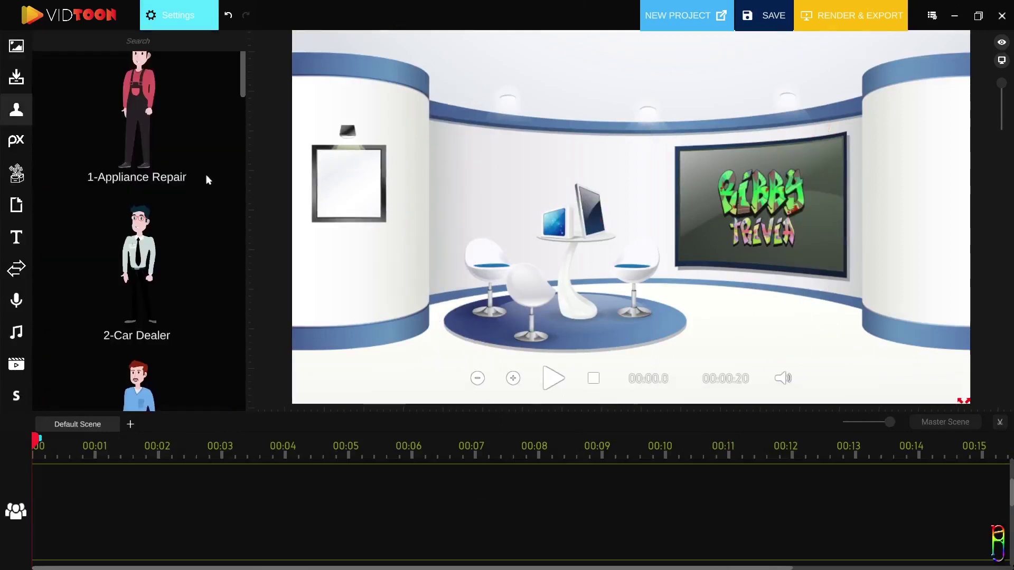
{"action": "scroll", "coordinate": [211, 185], "scroll_direction": "down", "scroll_amount": 2}
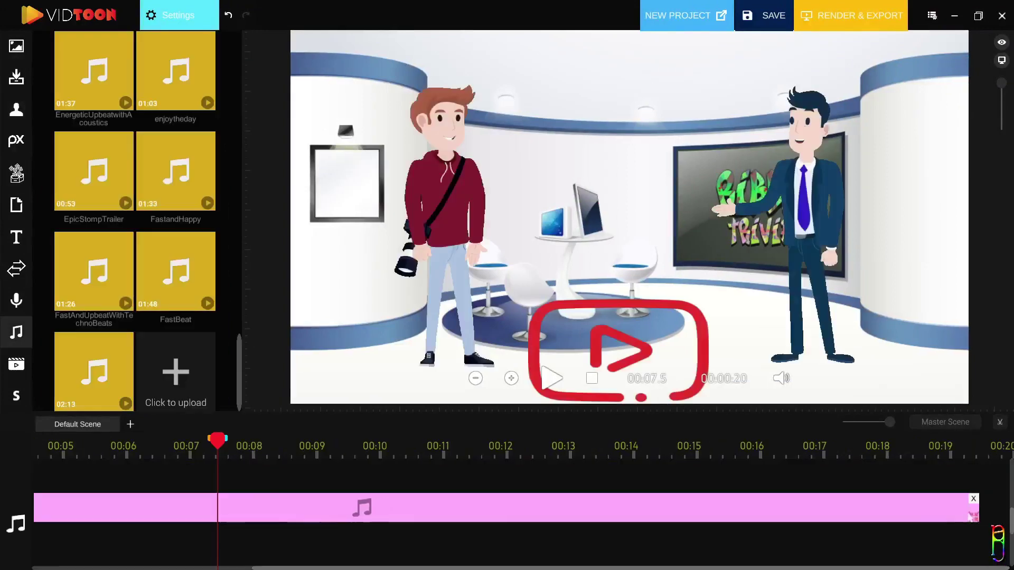
{"action": "mouse_move", "coordinate": [977, 507]}
{"action": "left_mouse_down"}
{"action": "mouse_move", "coordinate": [285, 507]}
{"action": "mouse_move", "coordinate": [1003, 504]}
{"action": "mouse_move", "coordinate": [390, 504]}
{"action": "mouse_move", "coordinate": [986, 507]}
{"action": "left_mouse_up"}
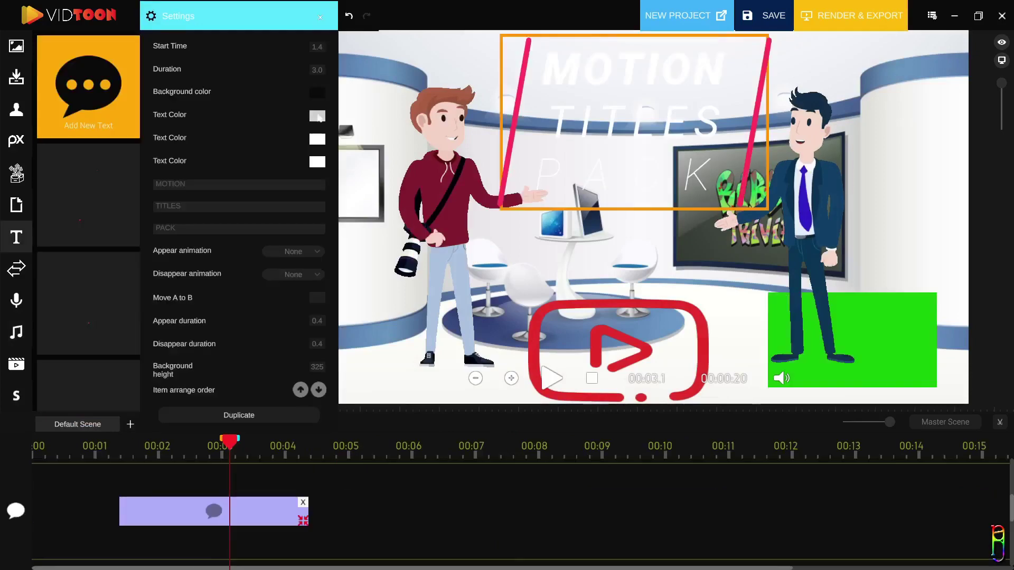
Change the first text color of the Motion Titles Pack title to green, coloring the word MOTION.
{"action": "left_click", "coordinate": [316, 115]}
{"action": "left_click_drag", "start_coordinate": [399, 46], "coordinate": [413, 36]}
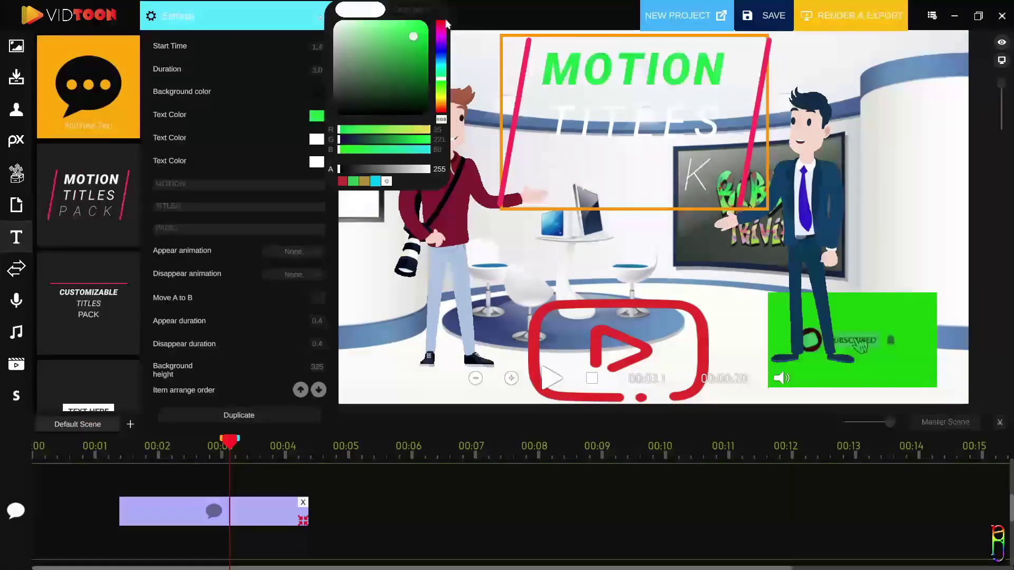
{"action": "left_click", "coordinate": [455, 12]}
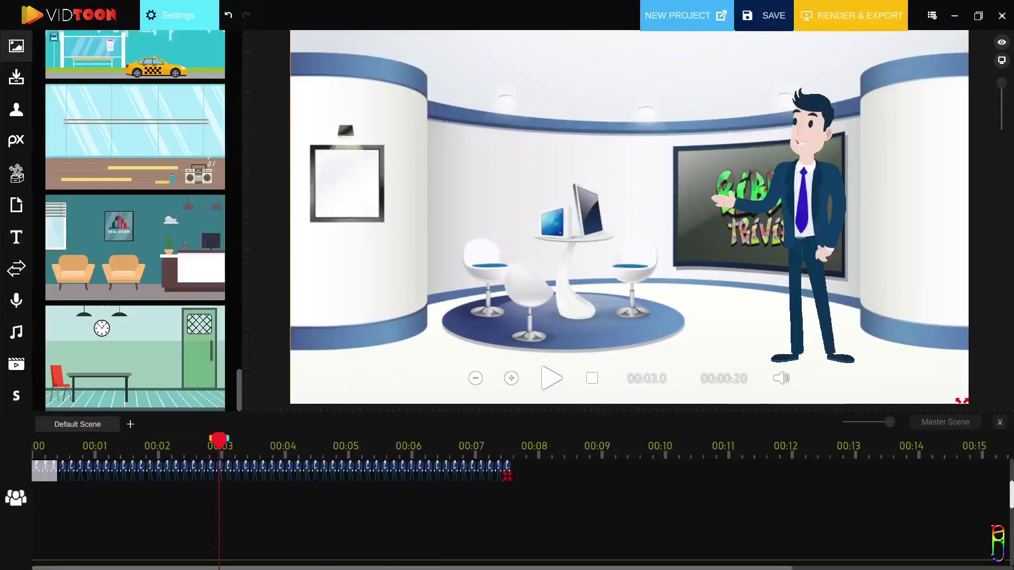
Look through the backgrounds library from its last images back up to the first ones.
{"action": "scroll", "coordinate": [852, 520], "scroll_direction": "up", "scroll_amount": 1}
{"action": "scroll", "coordinate": [521, 506], "scroll_direction": "down", "scroll_amount": 2}
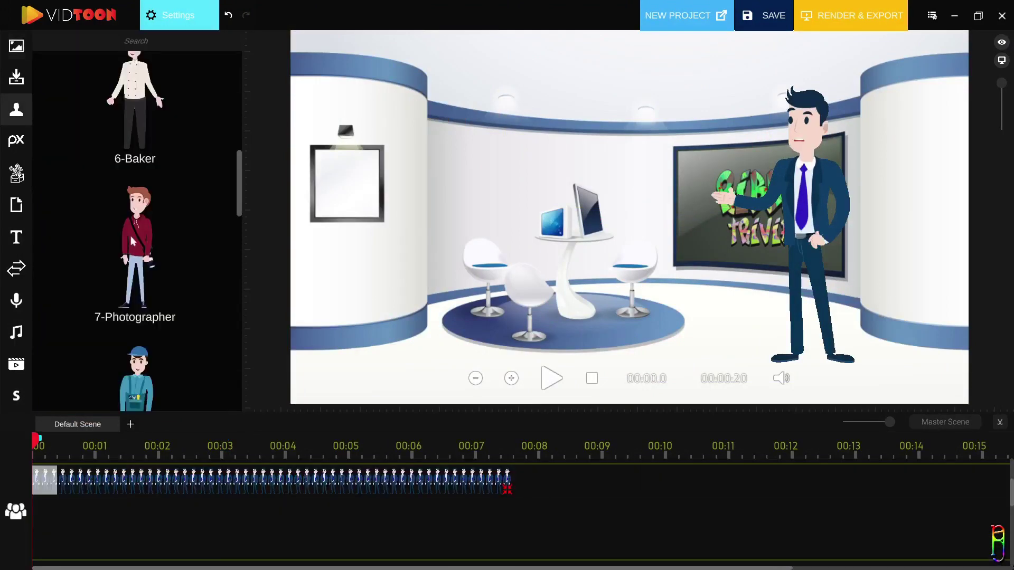
{"action": "left_click_drag", "start_coordinate": [136, 248], "coordinate": [482, 205]}
{"action": "left_click_drag", "start_coordinate": [552, 278], "coordinate": [670, 398]}
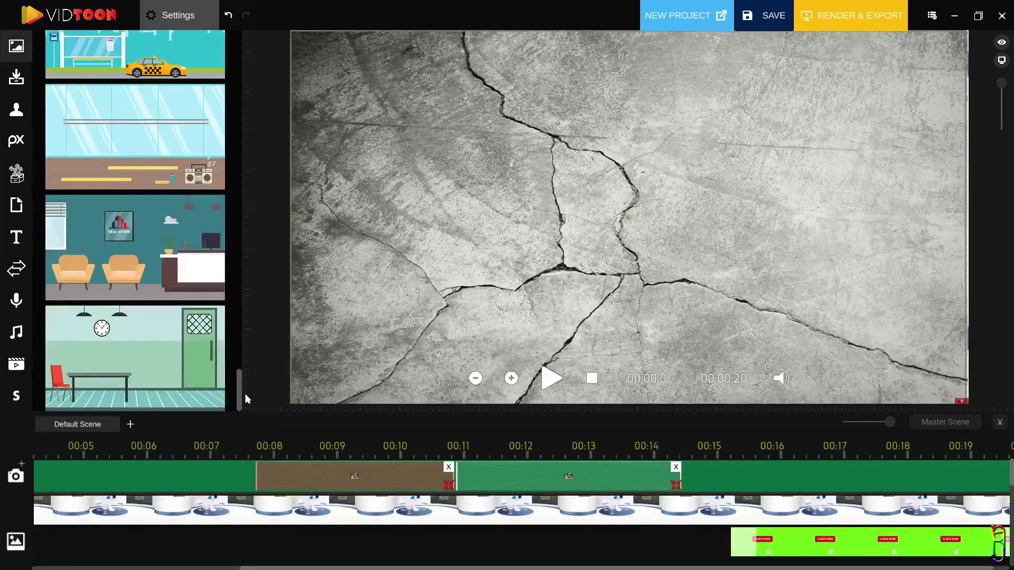
{"action": "left_click_drag", "start_coordinate": [241, 399], "coordinate": [244, 53]}
Switch to the Vidtoon marketplace in the browser and look over the background resources.
{"action": "key", "text": "super"}
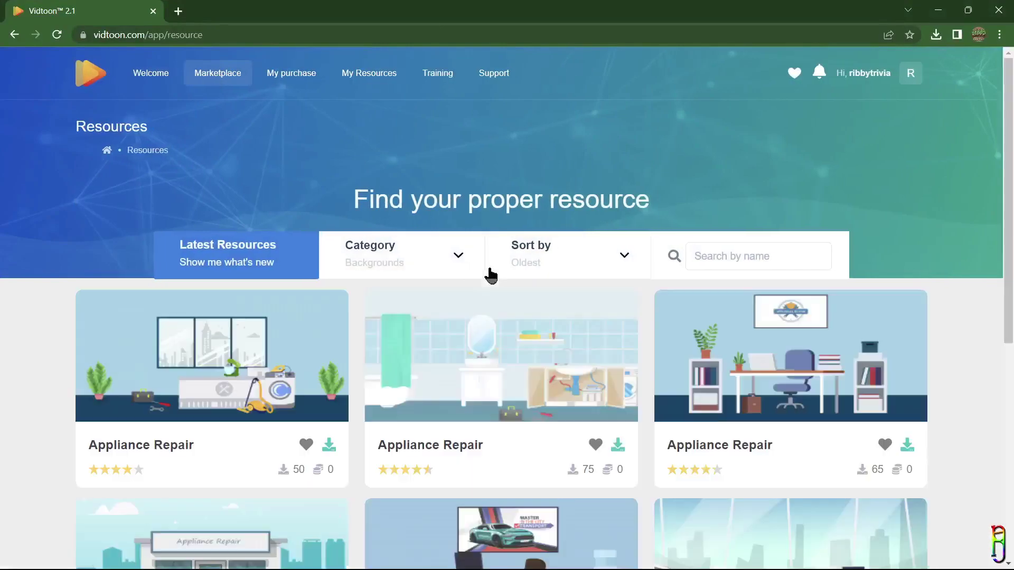
{"action": "scroll", "coordinate": [518, 333], "scroll_direction": "down", "scroll_amount": 3}
{"action": "scroll", "coordinate": [544, 393], "scroll_direction": "up", "scroll_amount": 3}
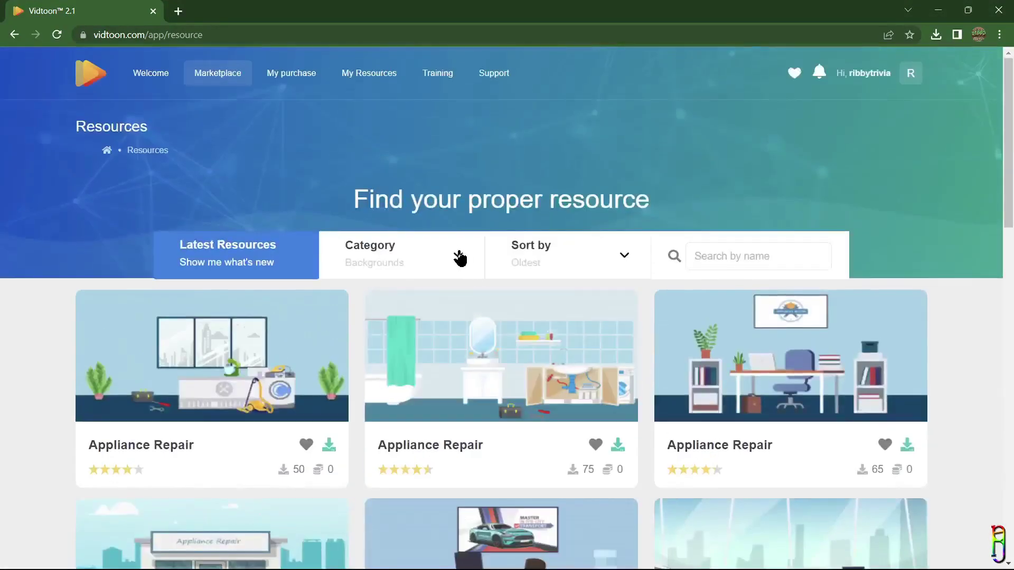
Filter the marketplace resources by the Characters category and browse the available character sets.
{"action": "left_click", "coordinate": [458, 254]}
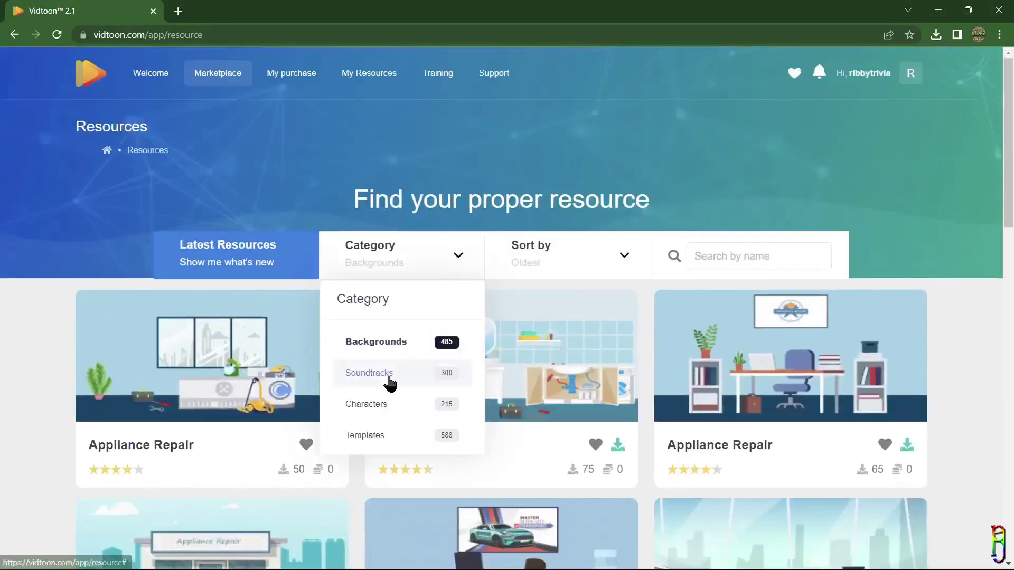
{"action": "left_click", "coordinate": [383, 404]}
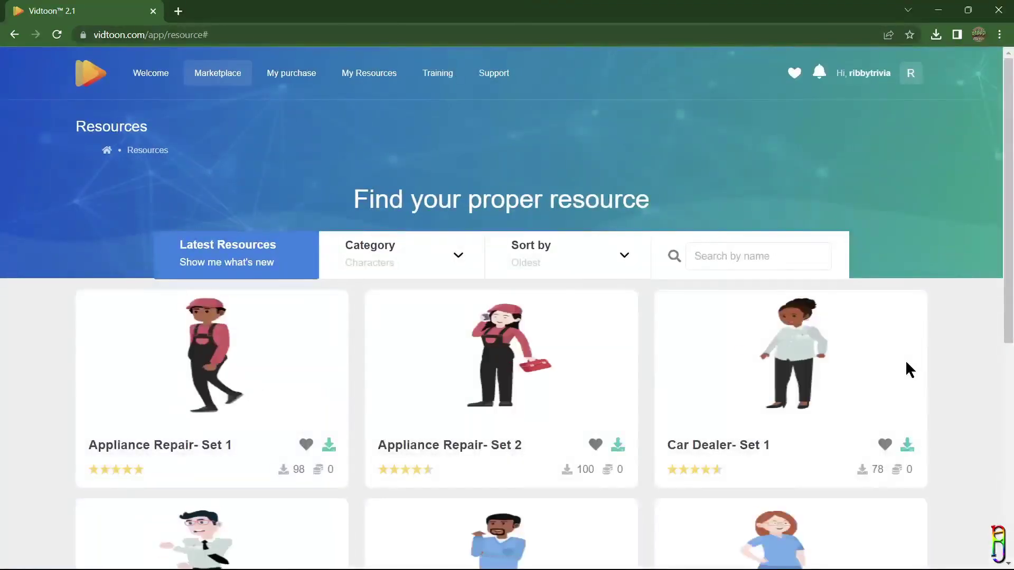
{"action": "scroll", "coordinate": [906, 364], "scroll_direction": "down", "scroll_amount": 5}
{"action": "scroll", "coordinate": [842, 438], "scroll_direction": "down", "scroll_amount": 15}
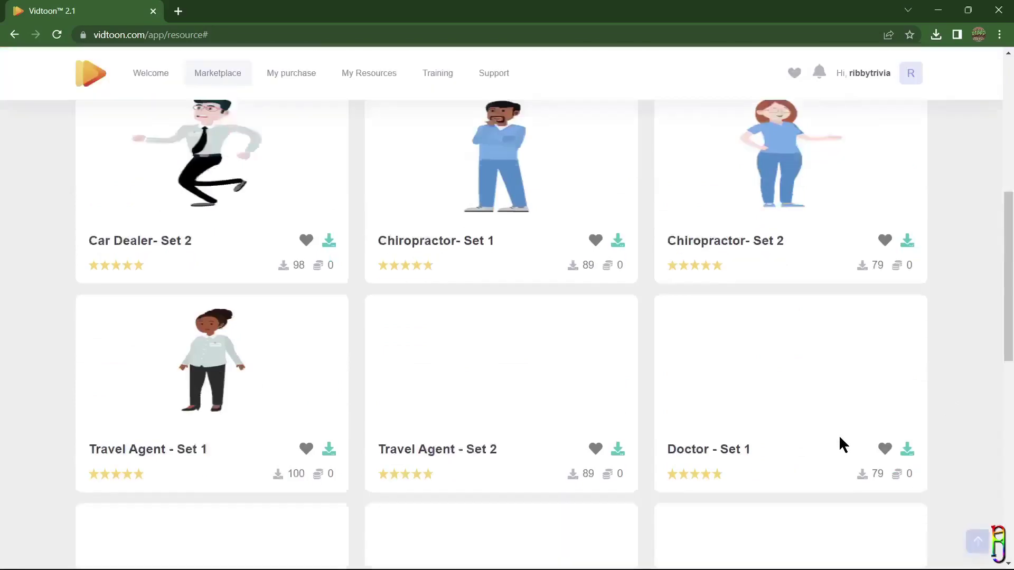
{"action": "scroll", "coordinate": [838, 436], "scroll_direction": "down", "scroll_amount": 2}
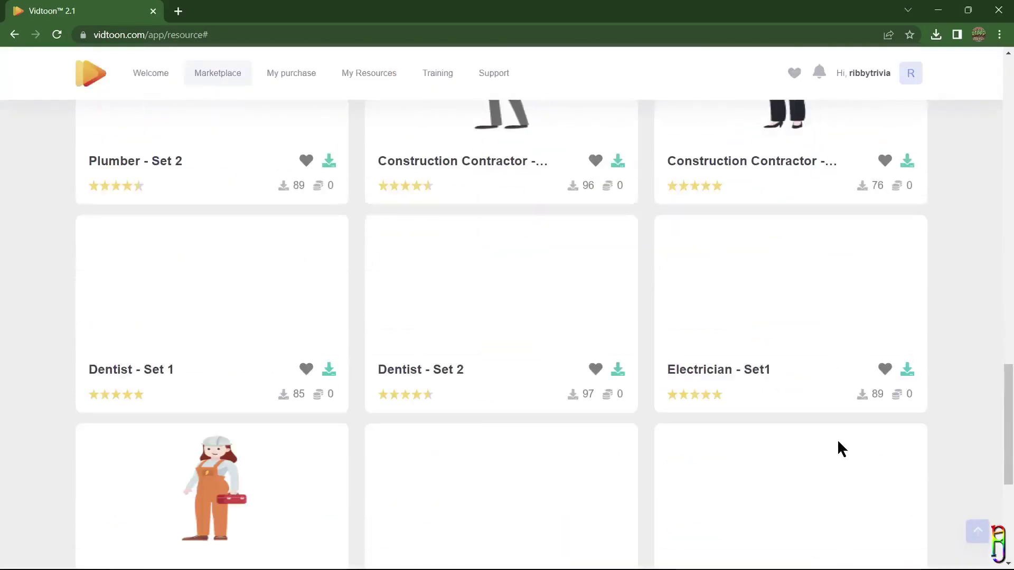
{"action": "scroll", "coordinate": [838, 438], "scroll_direction": "up", "scroll_amount": 12}
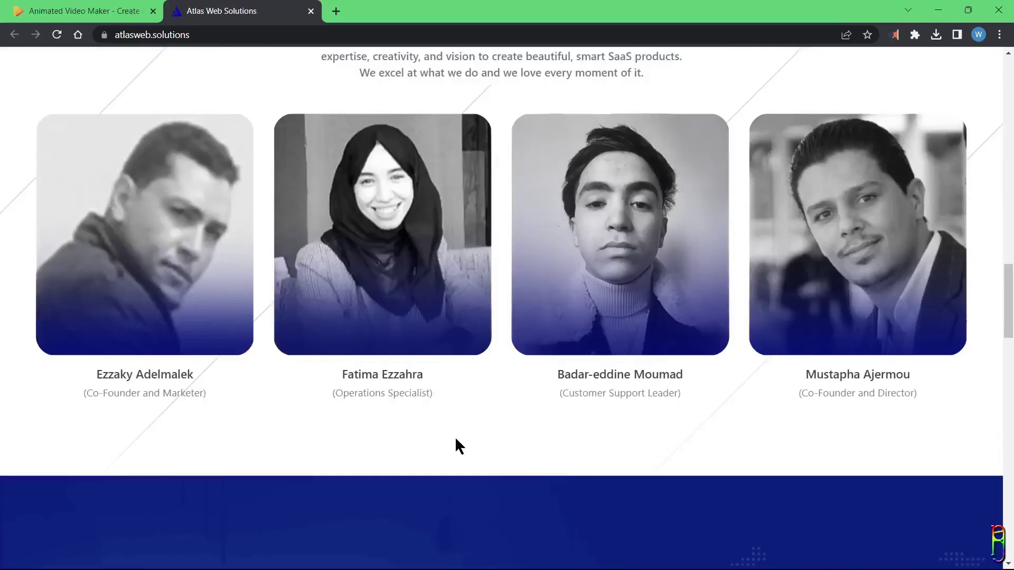
{"action": "scroll", "coordinate": [454, 446], "scroll_direction": "down", "scroll_amount": 10}
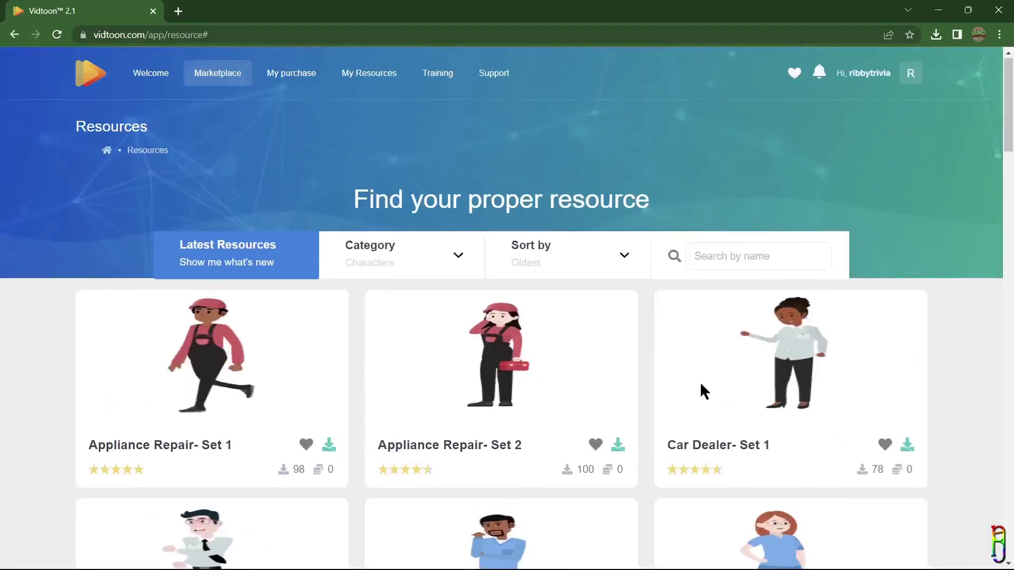
Filter the marketplace resources by the Soundtracks category and browse the audio tracks.
{"action": "left_click", "coordinate": [454, 261]}
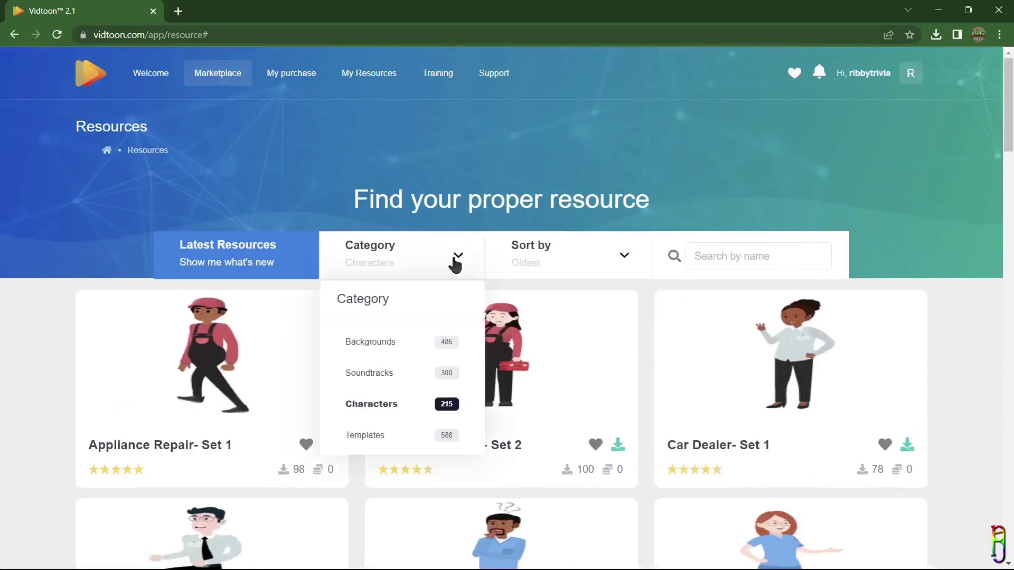
{"action": "left_click", "coordinate": [369, 372]}
{"action": "scroll", "coordinate": [808, 369], "scroll_direction": "down", "scroll_amount": 9}
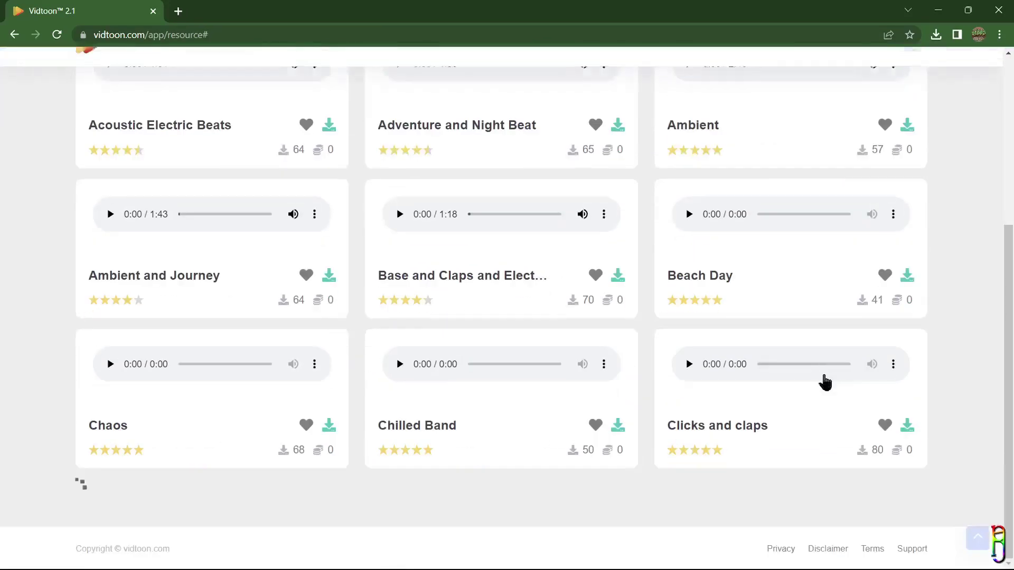
{"action": "scroll", "coordinate": [813, 433], "scroll_direction": "down", "scroll_amount": 8}
{"action": "scroll", "coordinate": [801, 461], "scroll_direction": "up", "scroll_amount": 20}
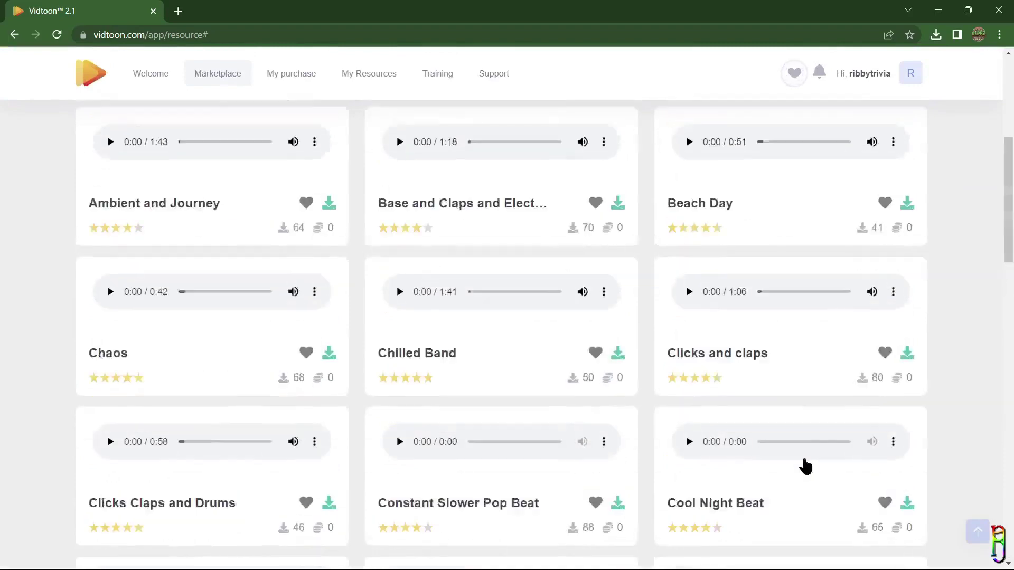
Filter the marketplace resources by the Templates category and close the user profile pane.
{"action": "left_click", "coordinate": [457, 259]}
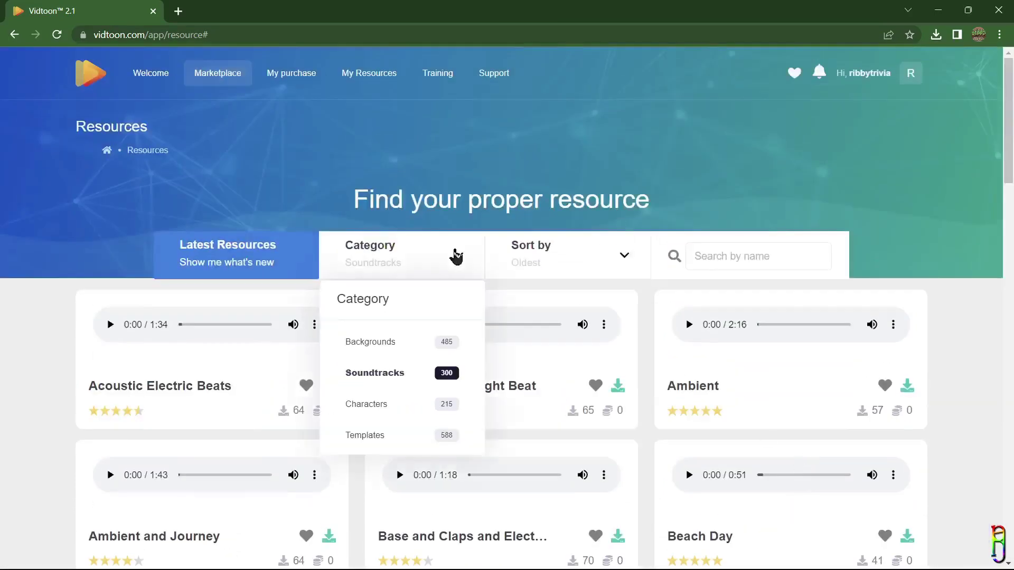
{"action": "left_click", "coordinate": [364, 435]}
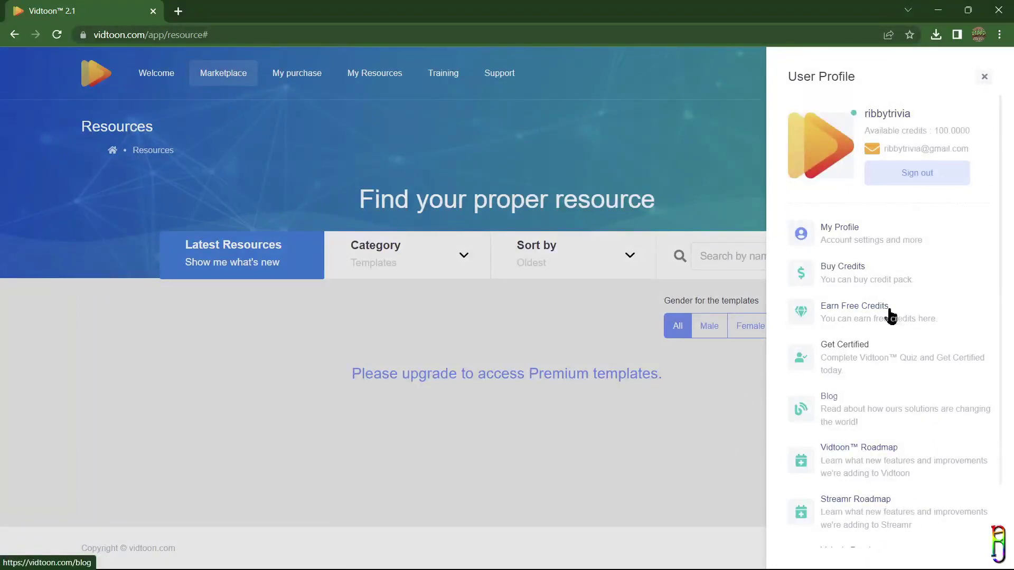
{"action": "left_click", "coordinate": [984, 78]}
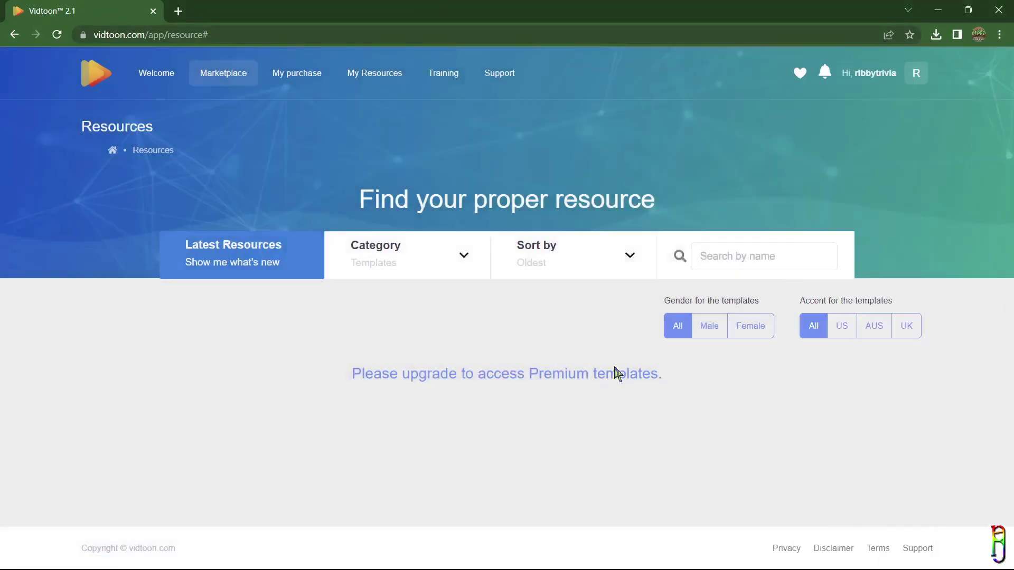
Switch the marketplace category back to Backgrounds.
{"action": "left_click", "coordinate": [456, 259]}
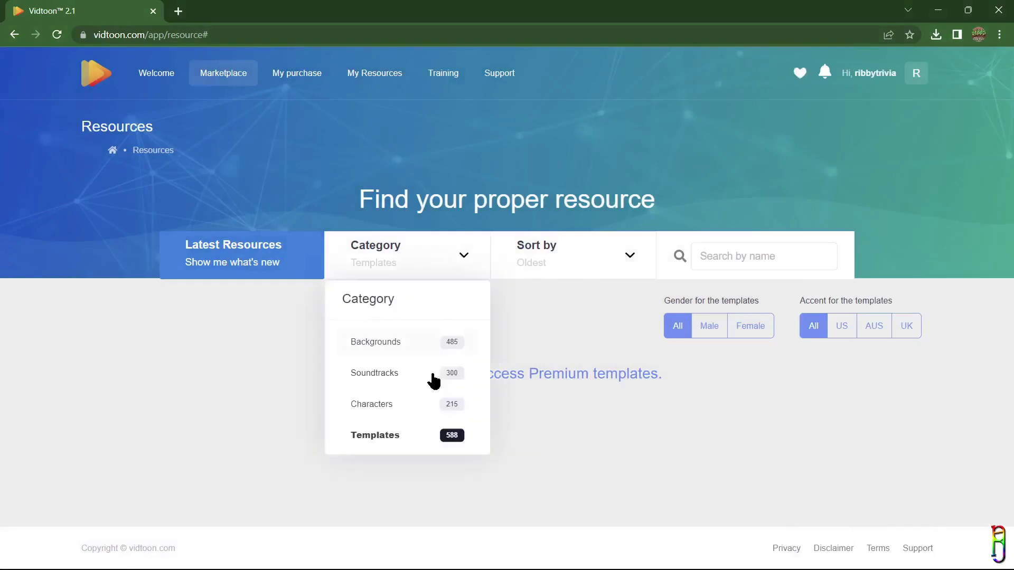
{"action": "left_click", "coordinate": [378, 344]}
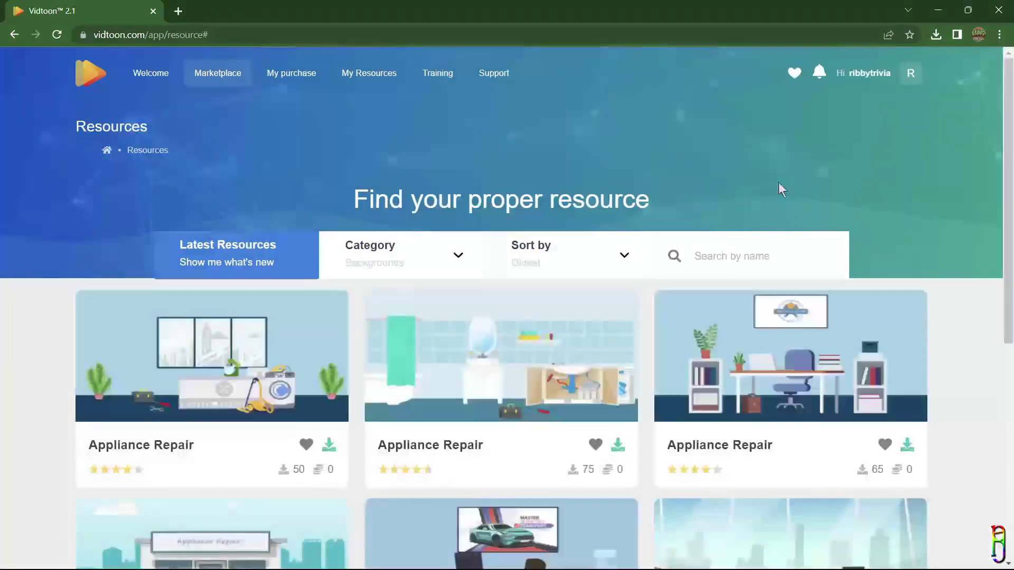